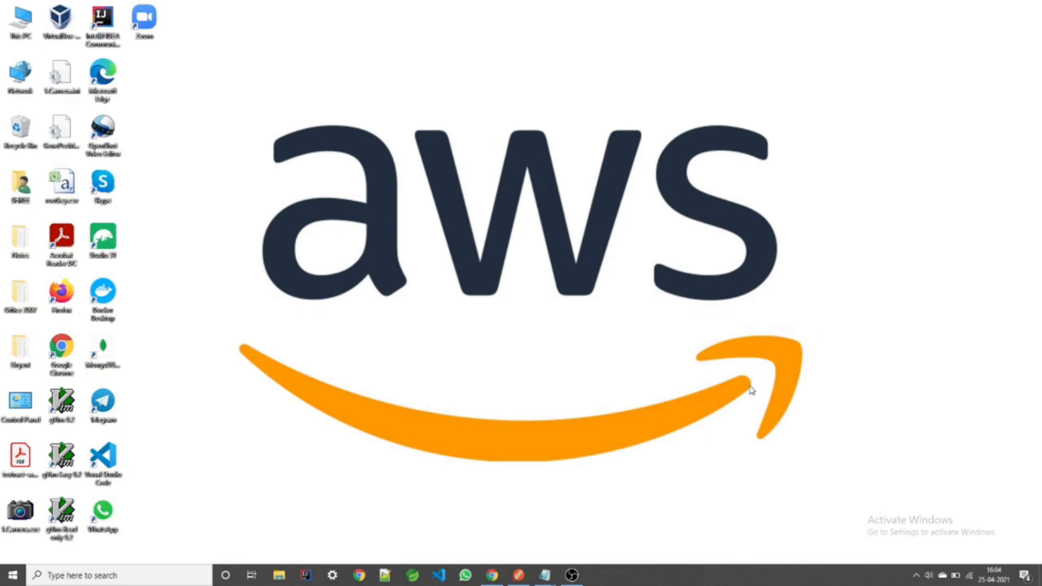
Step: Bring forward the second Untitled - Notepad window holding the API authorizer notes
mouse_move(544, 580)
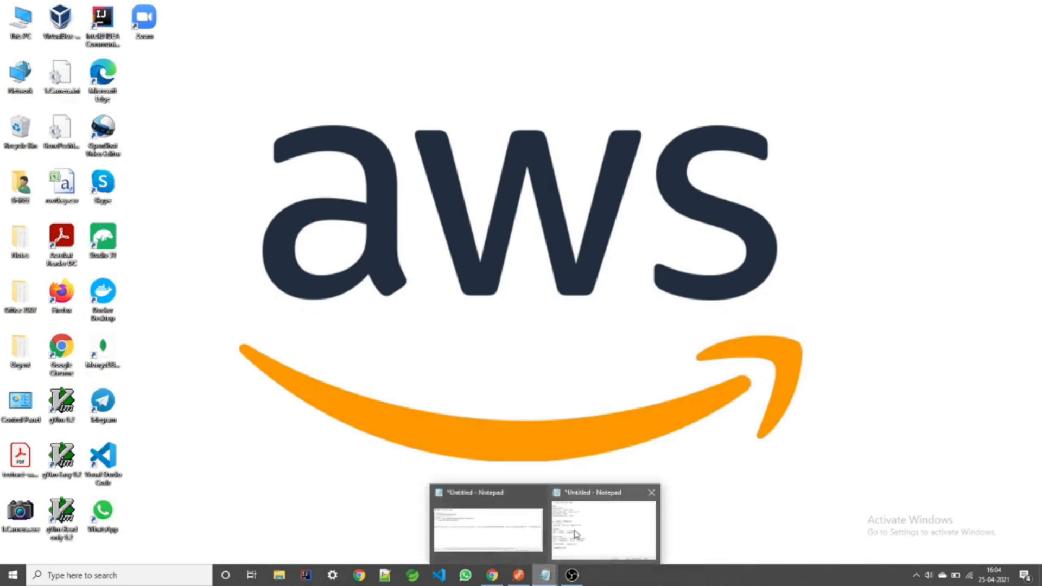
left_click(597, 516)
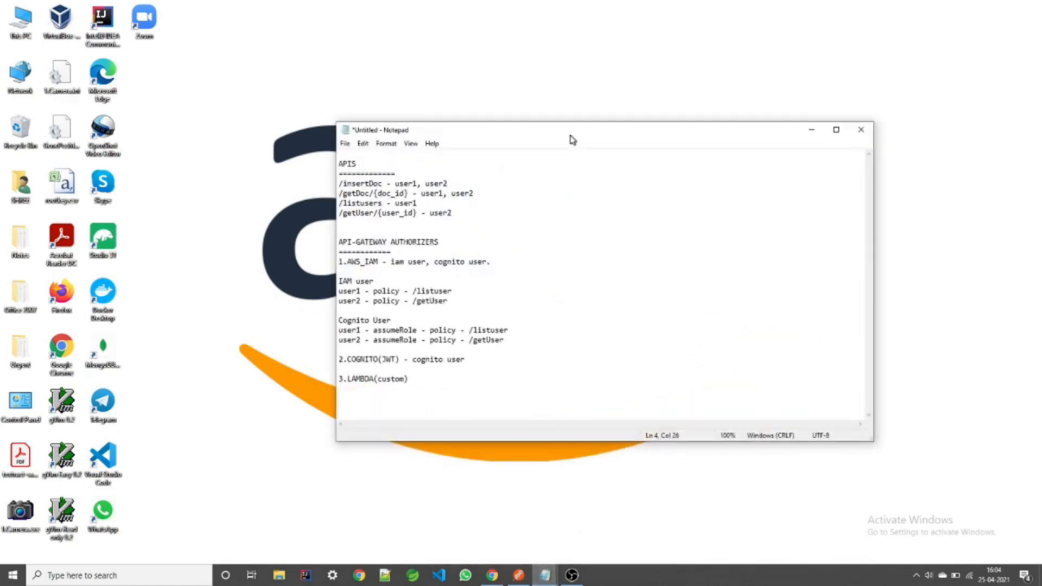
left_click_drag(575, 135, 547, 135)
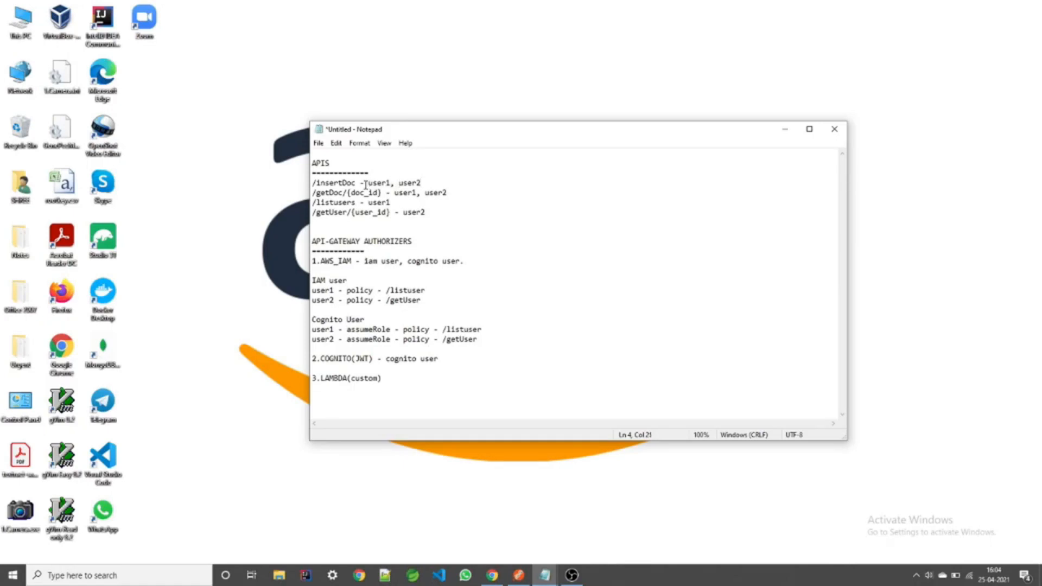
left_click_drag(358, 184, 316, 184)
left_click(486, 187)
left_click(338, 192)
double_click(340, 203)
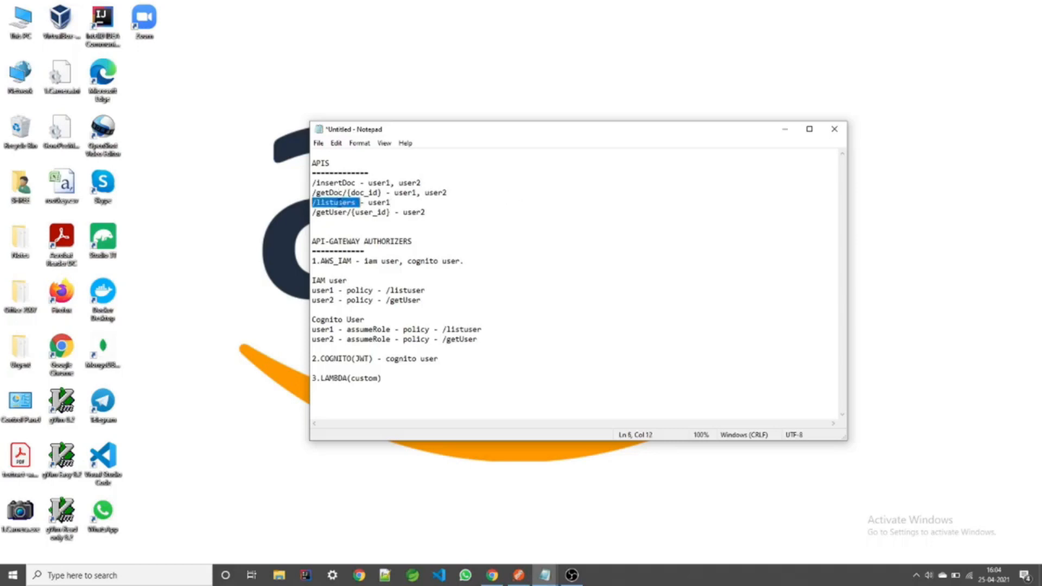
double_click(415, 213)
left_click_drag(358, 203, 290, 204)
left_click(395, 204)
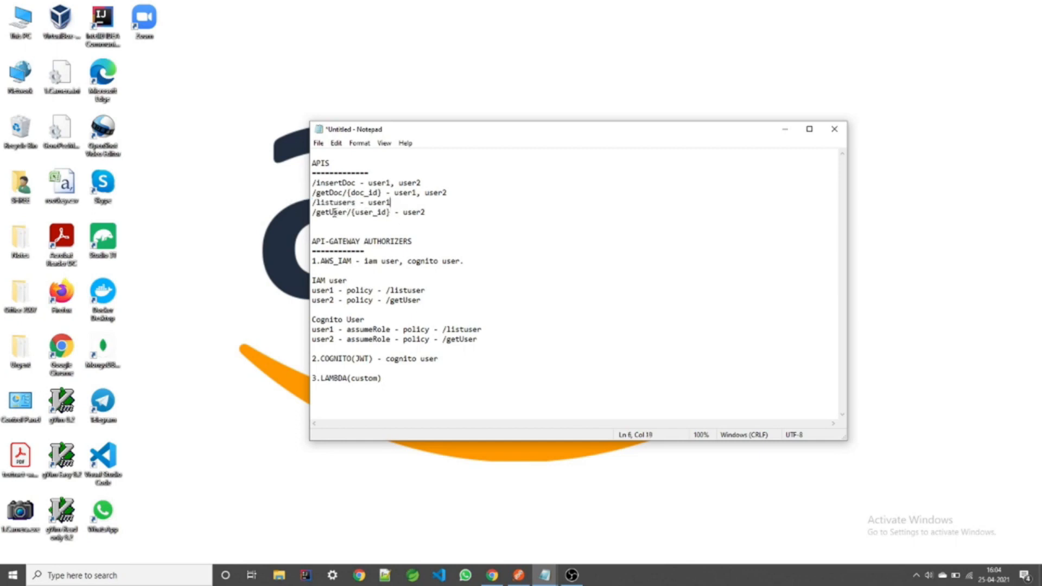
left_click_drag(312, 212, 351, 212)
left_click_drag(395, 204, 371, 205)
left_click(398, 205)
Step: Bring the Notepad notes back and review the AWS_IAM, COGNITO (JWT) and 3.LAMBDA authorizer entries
left_click(491, 575)
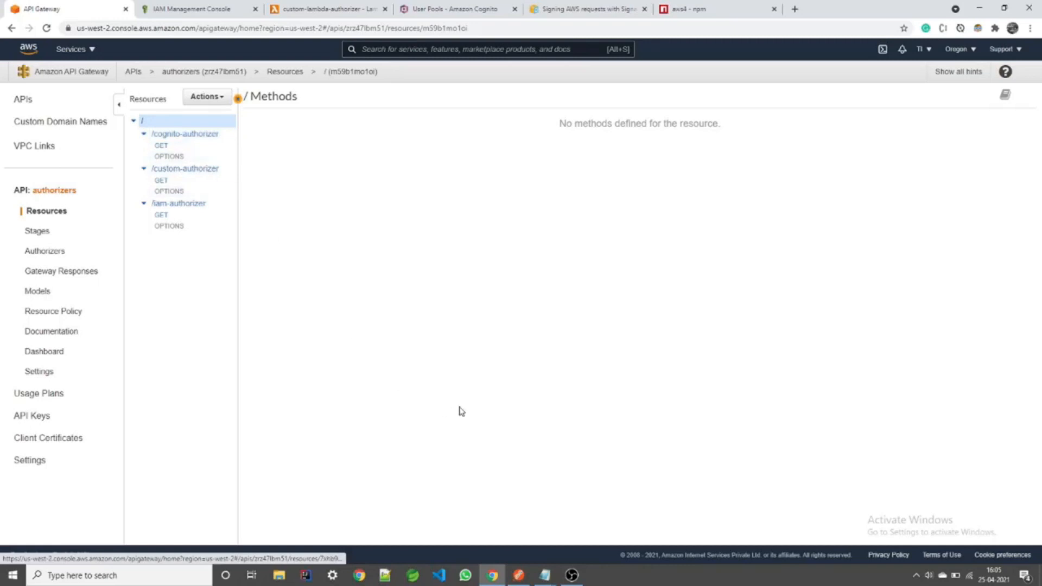
mouse_move(552, 576)
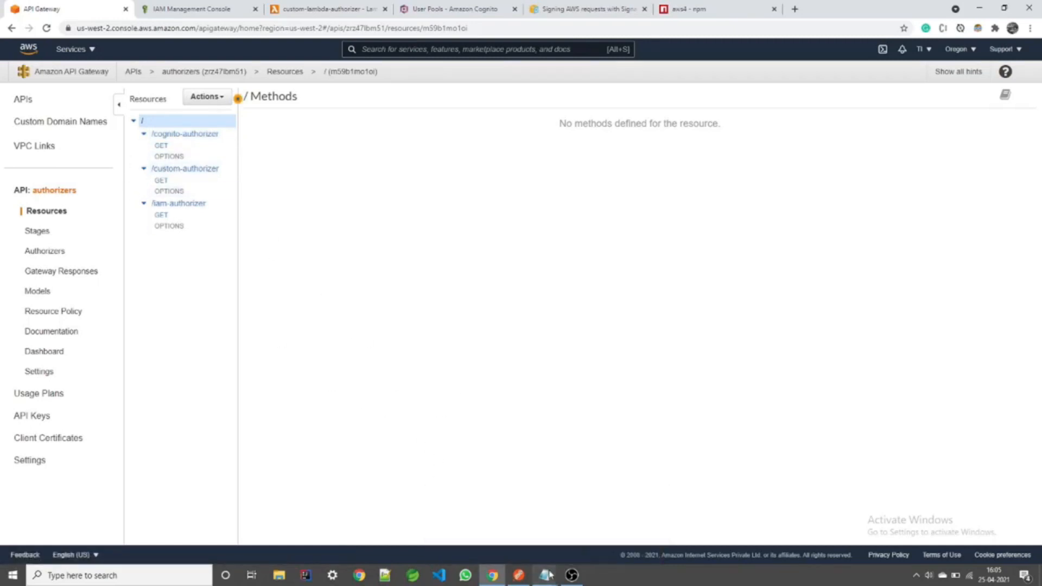
left_click(576, 540)
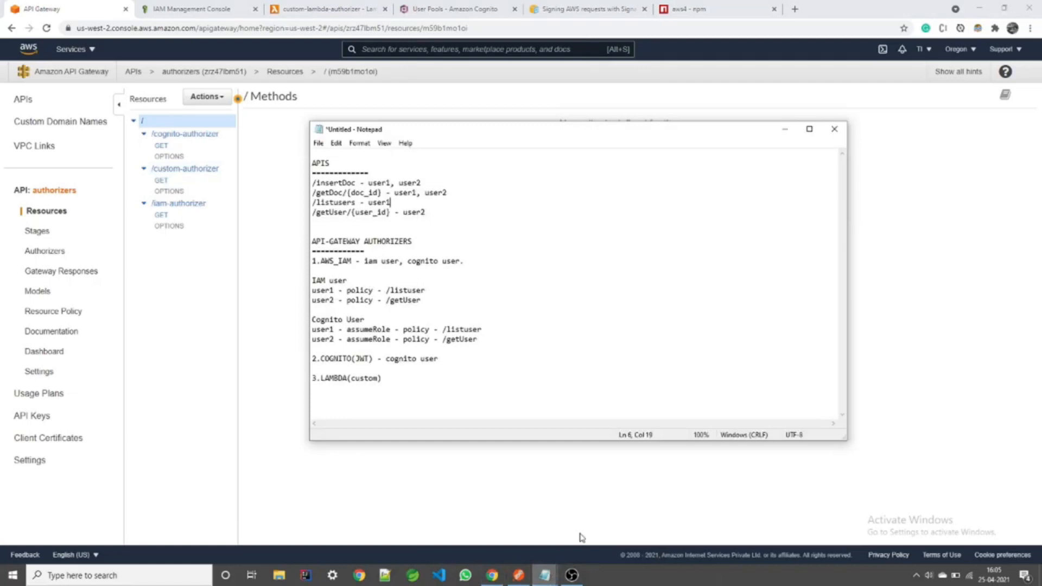
left_click(335, 262)
left_click_drag(373, 359, 352, 359)
left_click(352, 359)
double_click(337, 378)
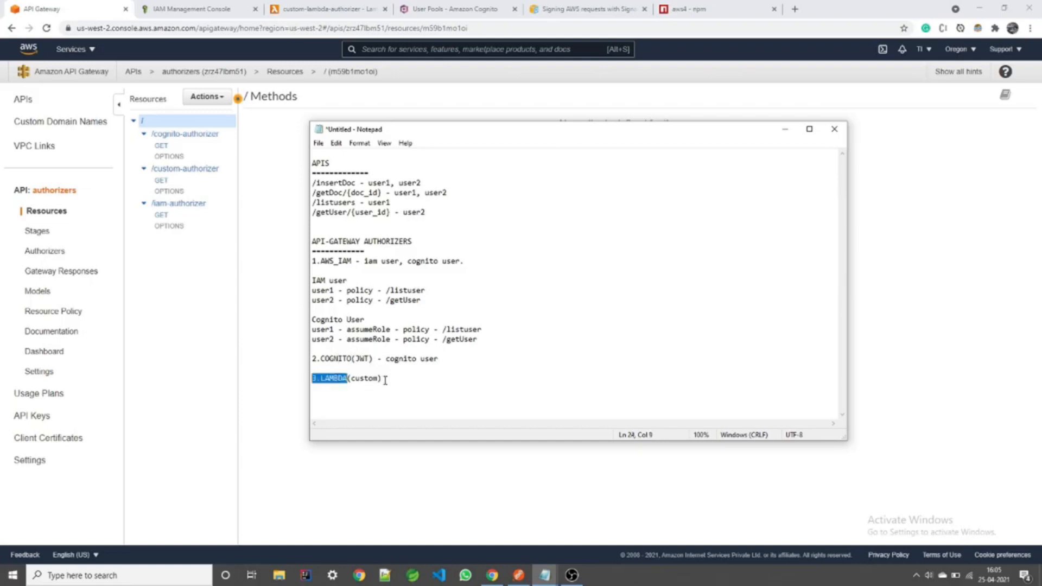
left_click(386, 380)
Step: Review the AWS_IAM iam user line and user1's policy for /listuser
left_click_drag(360, 261, 472, 261)
left_click(473, 262)
left_click_drag(465, 136, 452, 115)
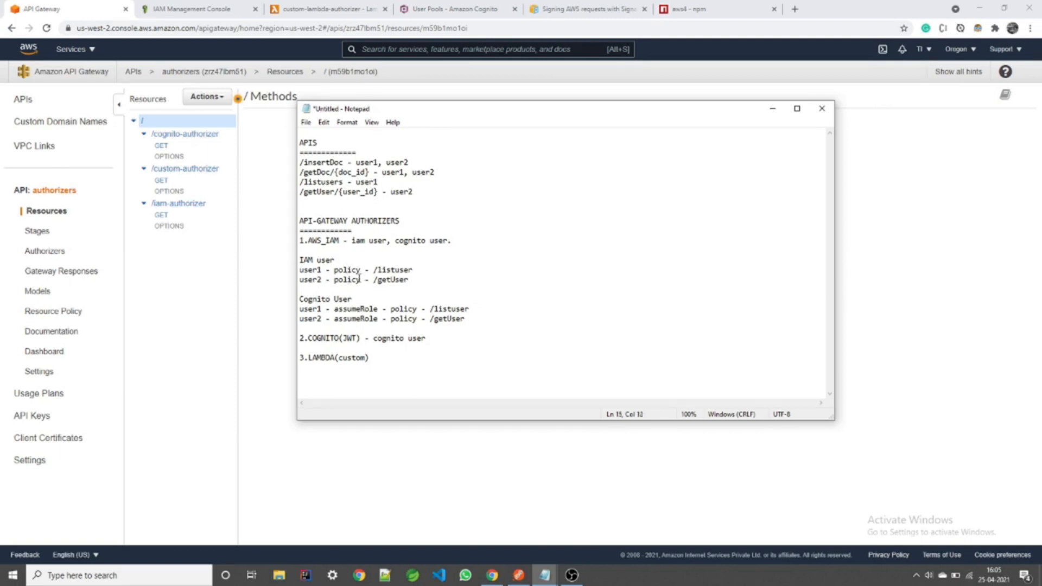
double_click(311, 272)
double_click(347, 270)
left_click_drag(374, 269, 414, 270)
left_click(414, 270)
Step: Review user2's /getUser policy and the full IAM user section, then minimize the notes
double_click(316, 281)
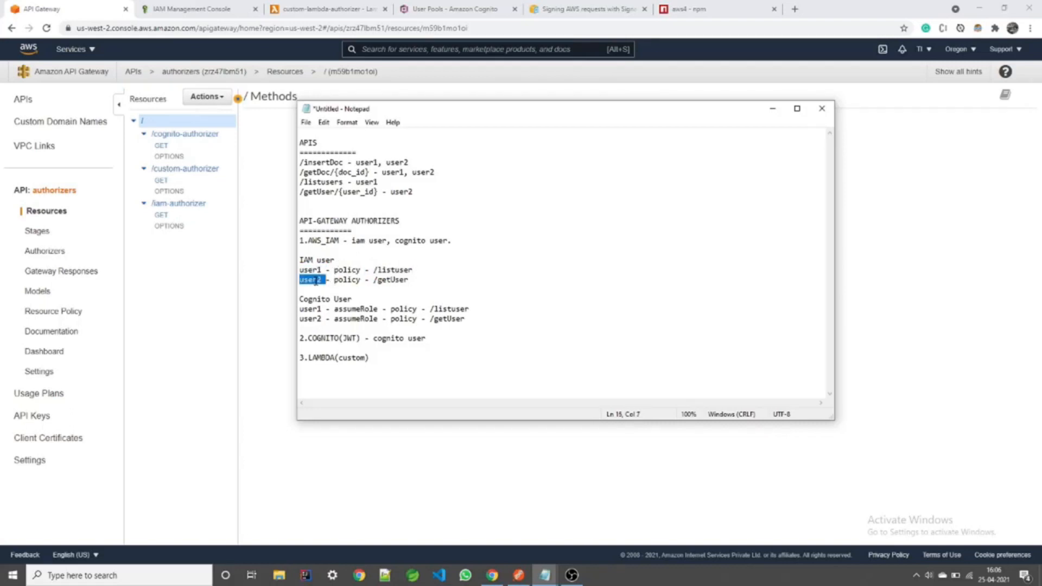
left_click(346, 280)
left_click_drag(373, 280, 407, 280)
left_click(409, 280)
left_click_drag(409, 280, 284, 263)
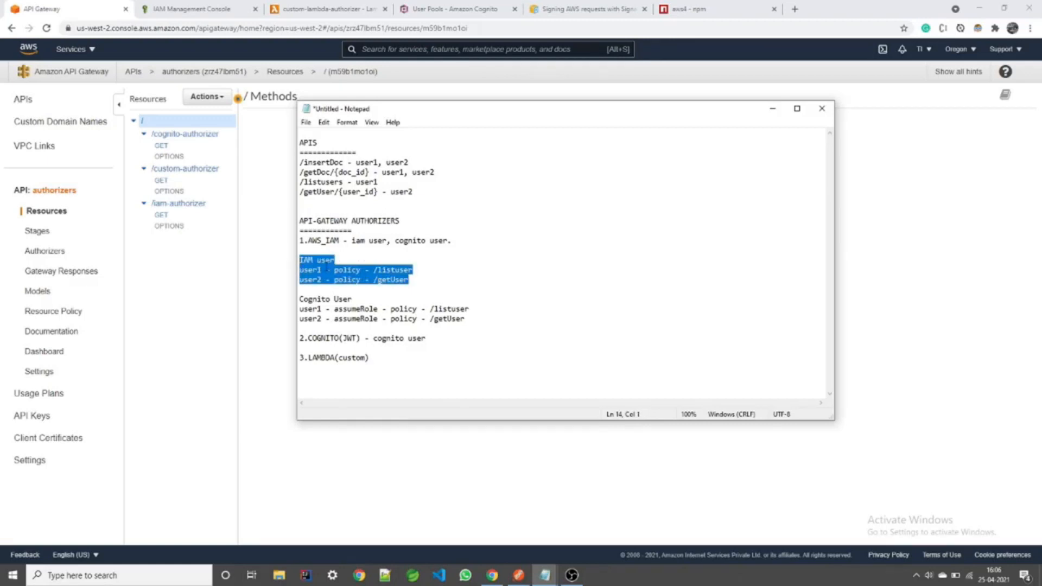
left_click(463, 280)
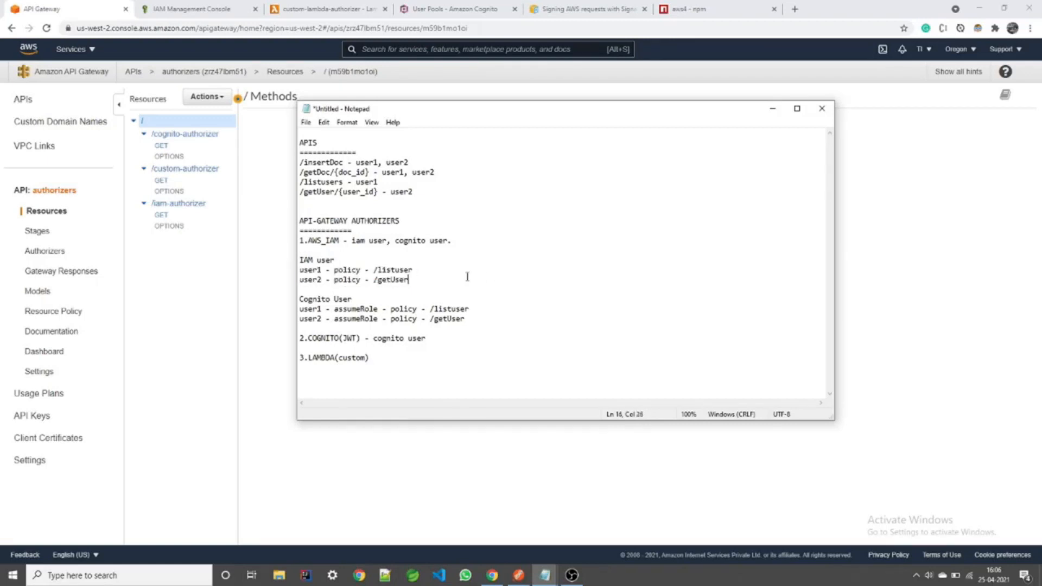
left_click(773, 111)
Step: Set the /iam-authorizer GET method request's Authorization to AWS_IAM
left_click(168, 207)
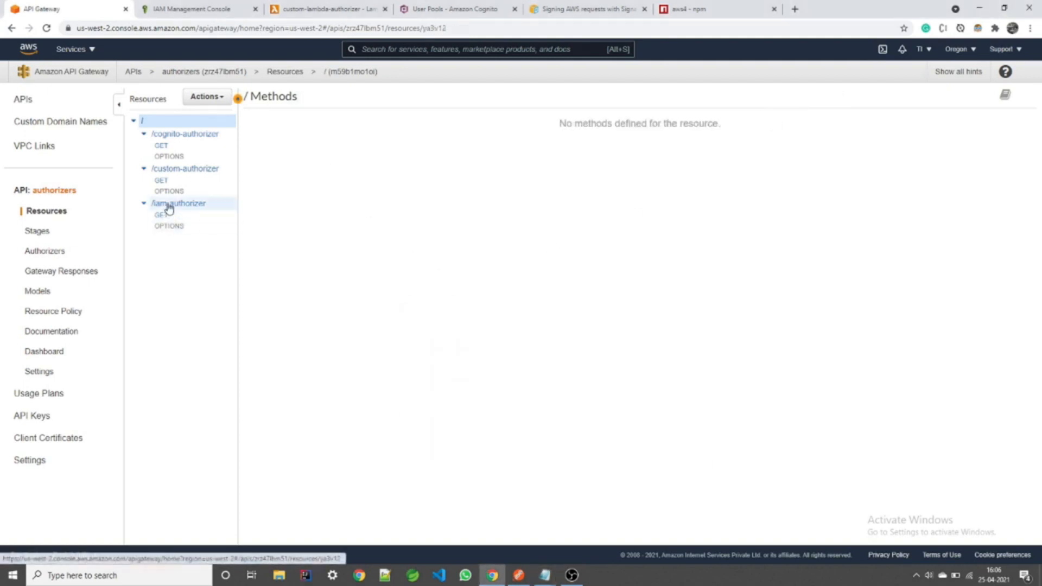
left_click(163, 215)
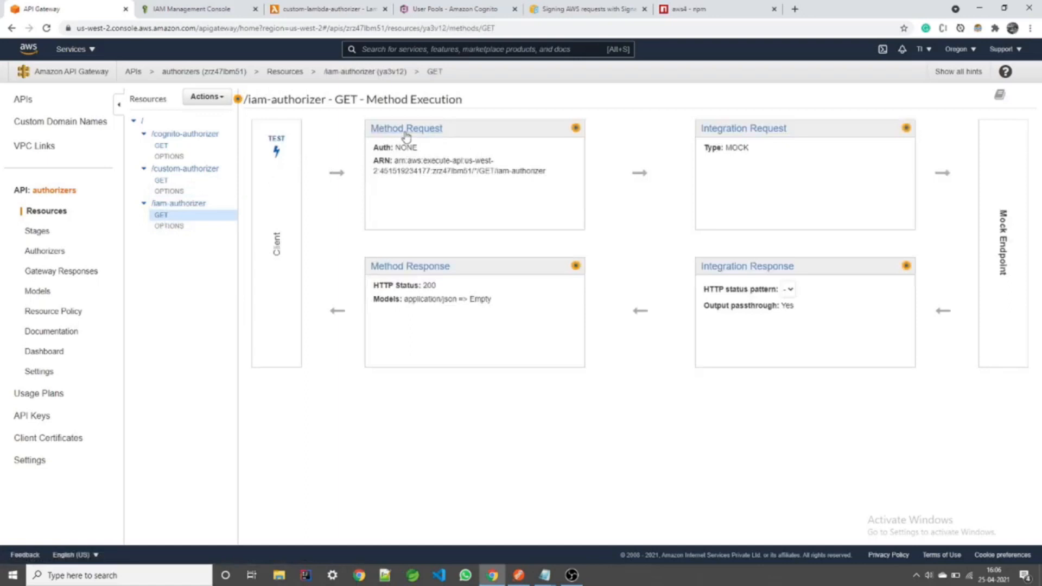
left_click(407, 129)
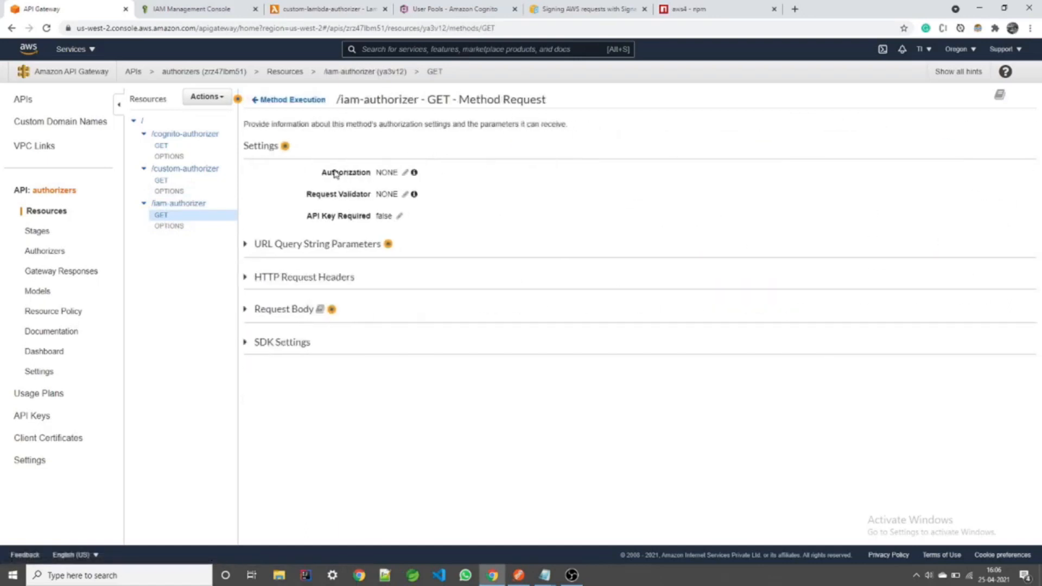
left_click(406, 173)
left_click(407, 174)
left_click(404, 196)
left_click(433, 174)
Step: Deploy the API to the test stage
left_click(209, 98)
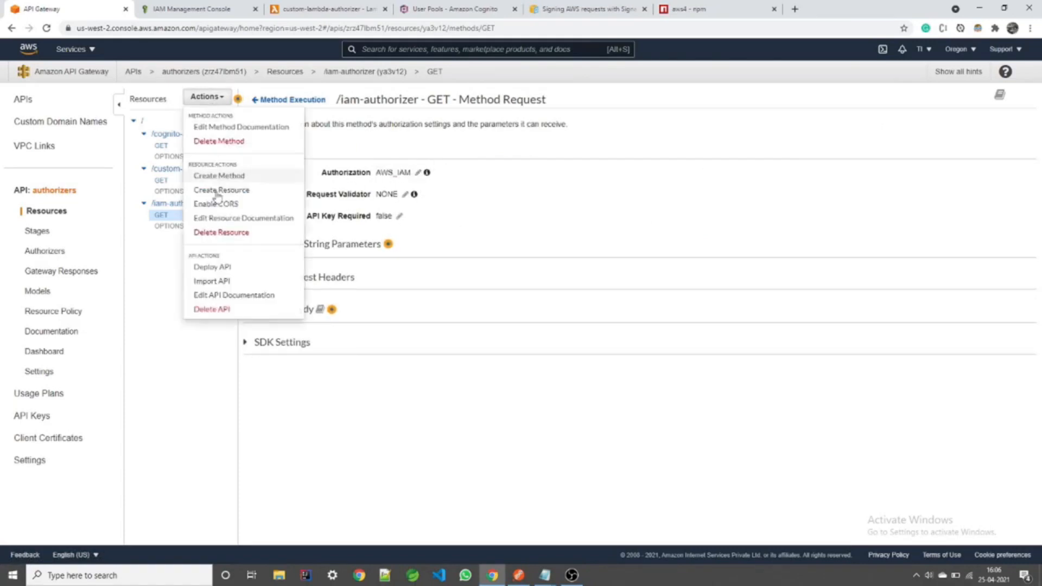
left_click(220, 267)
left_click(529, 145)
left_click(537, 157)
left_click(651, 211)
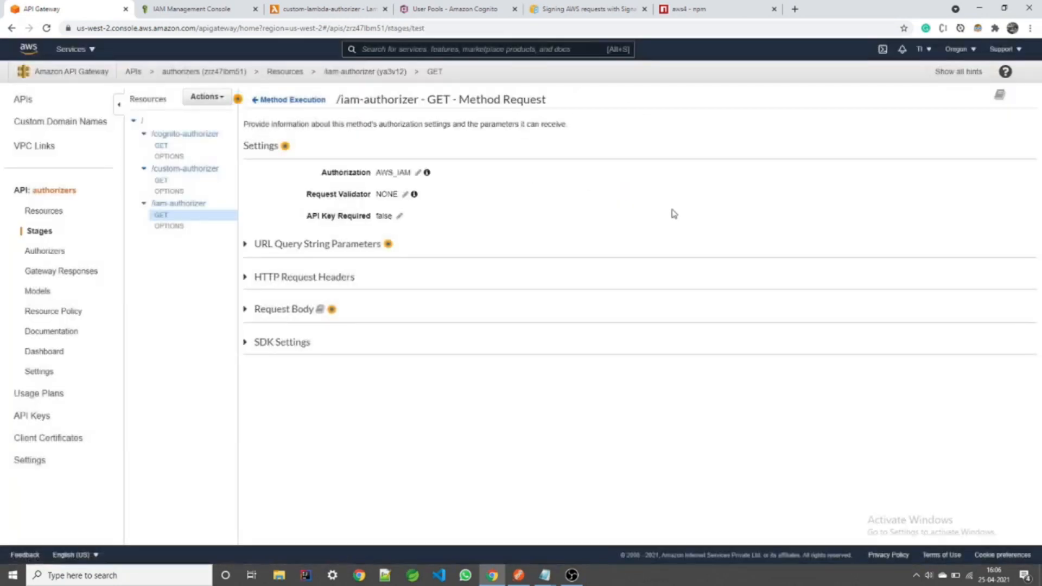
Step: Confirm the /iam-authorizer GET method overview shows AWS_IAM as its auth
left_click(43, 211)
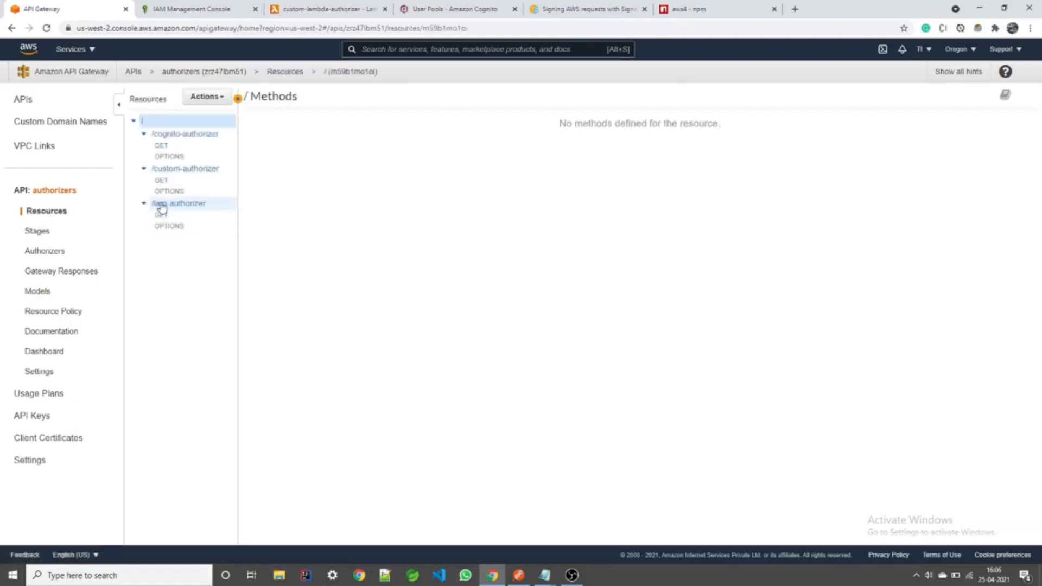
left_click(173, 215)
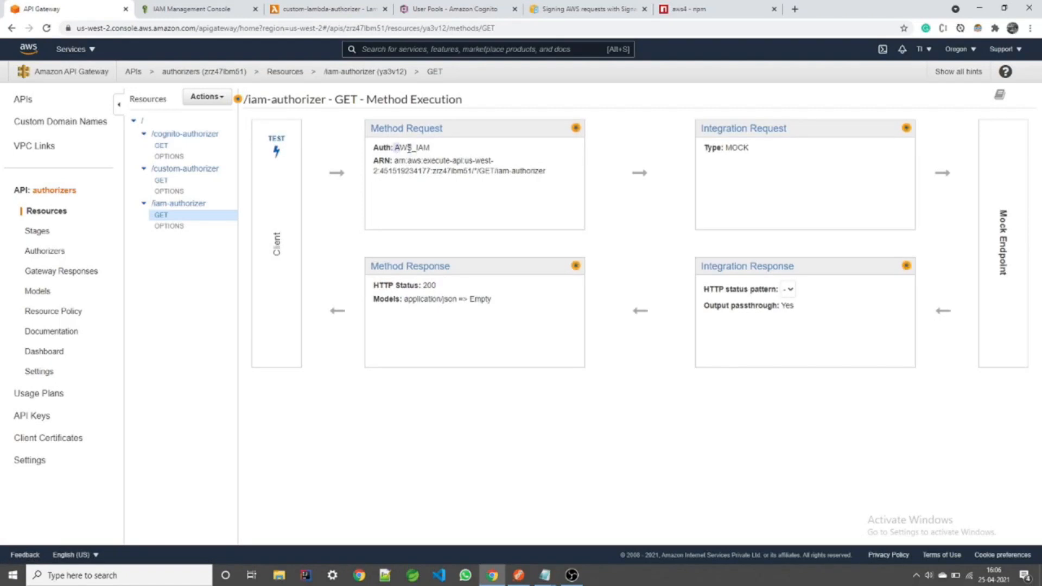
left_click_drag(394, 149, 434, 150)
left_click(434, 149)
left_click_drag(431, 149, 402, 148)
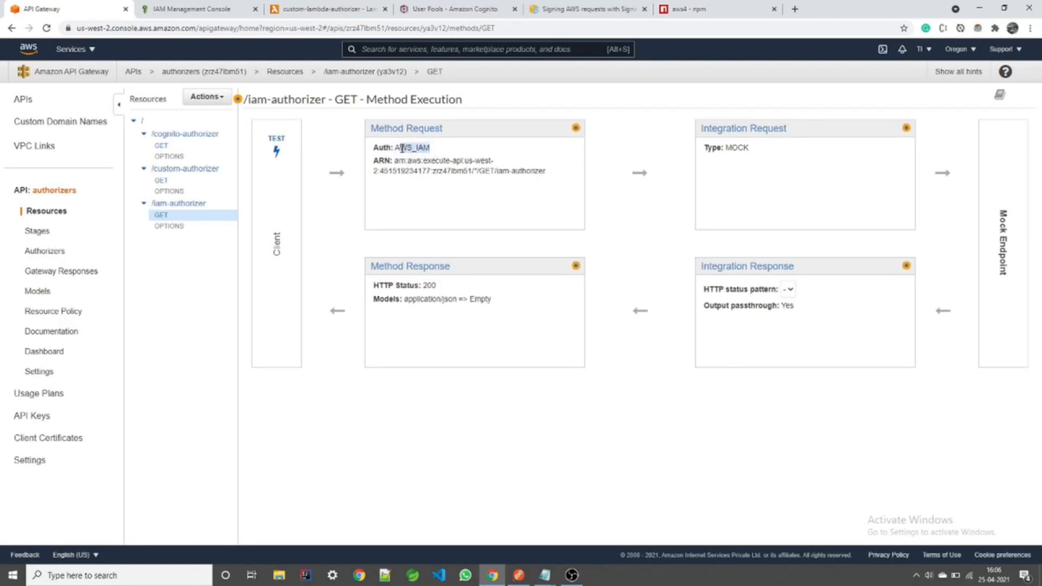
left_click(435, 151)
Step: Locate the /iam-authorizer GET invoke URL under the test stage
left_click(36, 233)
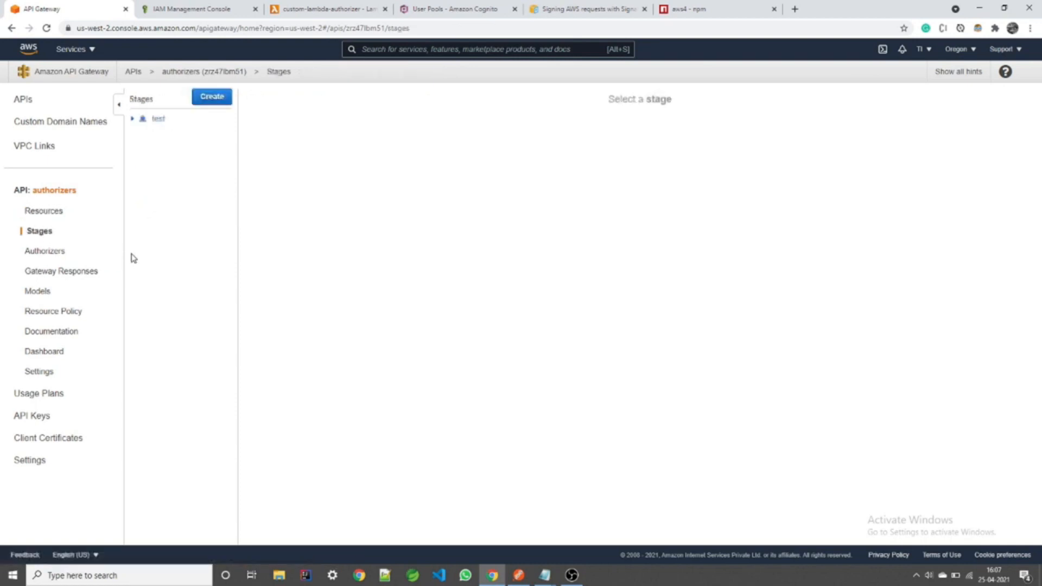
left_click(132, 119)
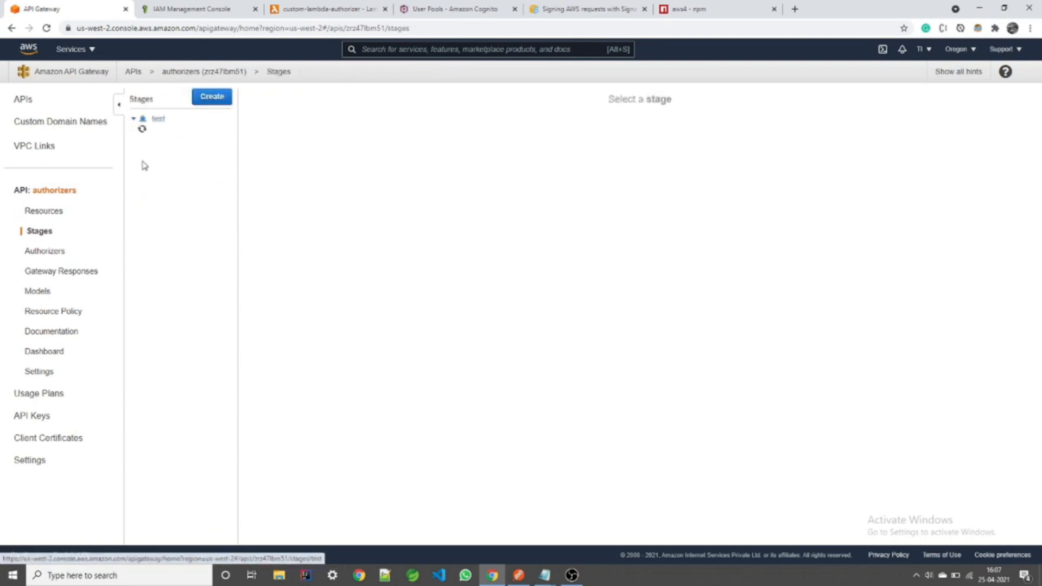
left_click(168, 224)
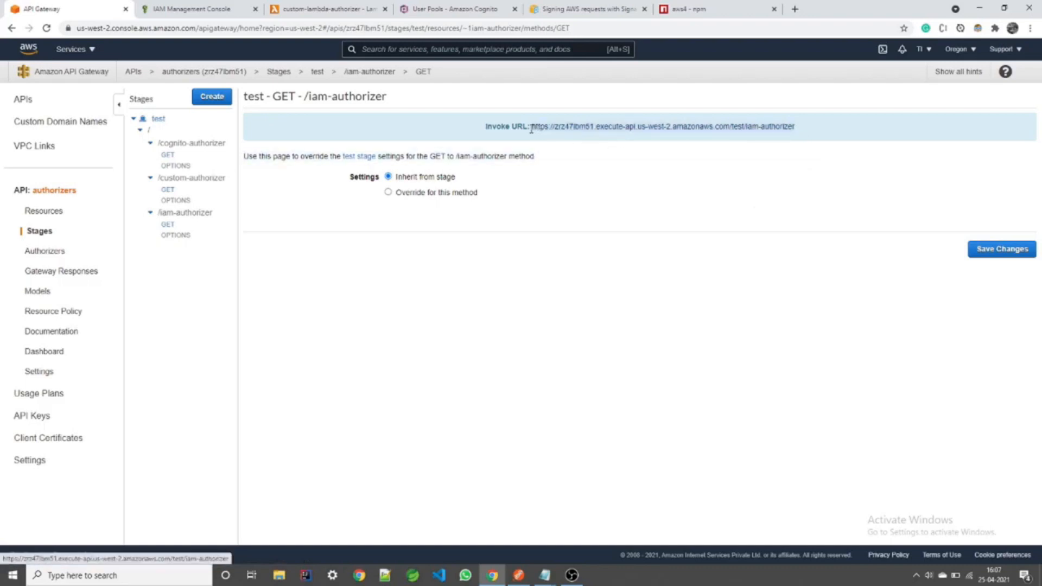
left_click(519, 575)
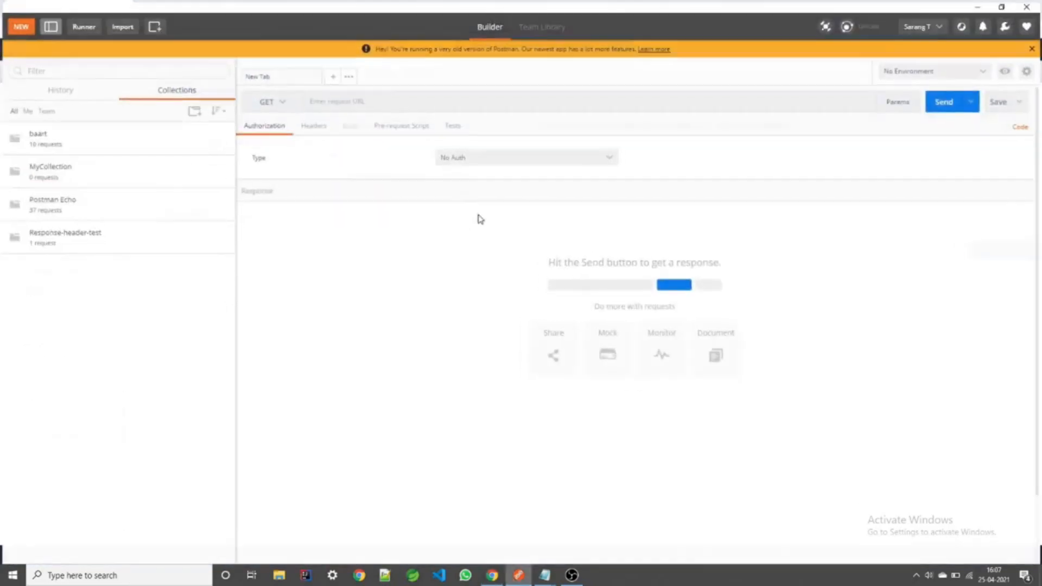
Step: Send an unsigned GET to the pasted /iam-authorizer invoke URL, getting 403 'Missing Authentication Token'
left_click(424, 106)
type("https://zrz47lbm51.execute-api.us-west-2.amazonaws.com/test/iam-authorizer")
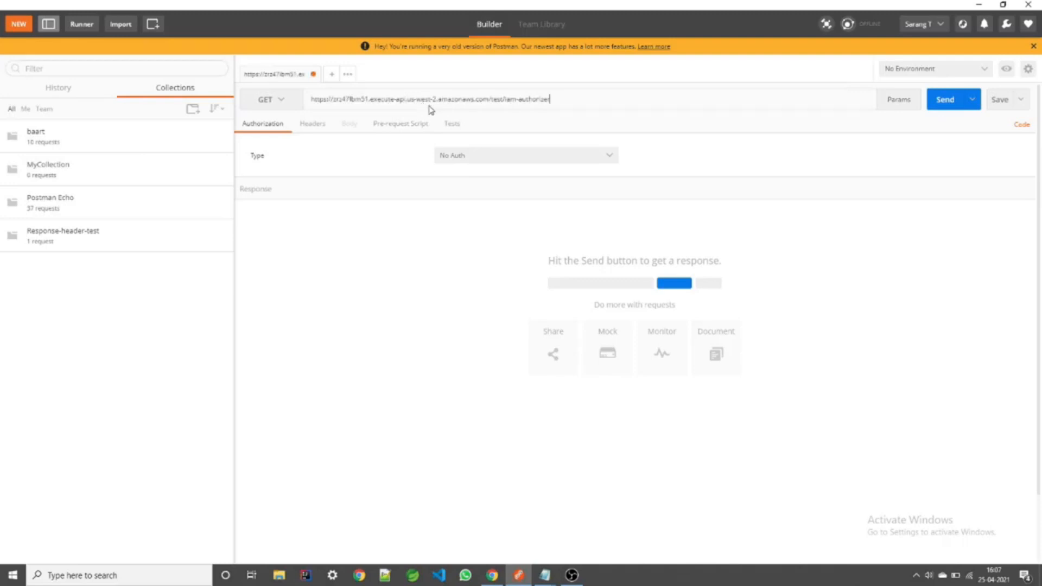
left_click(946, 100)
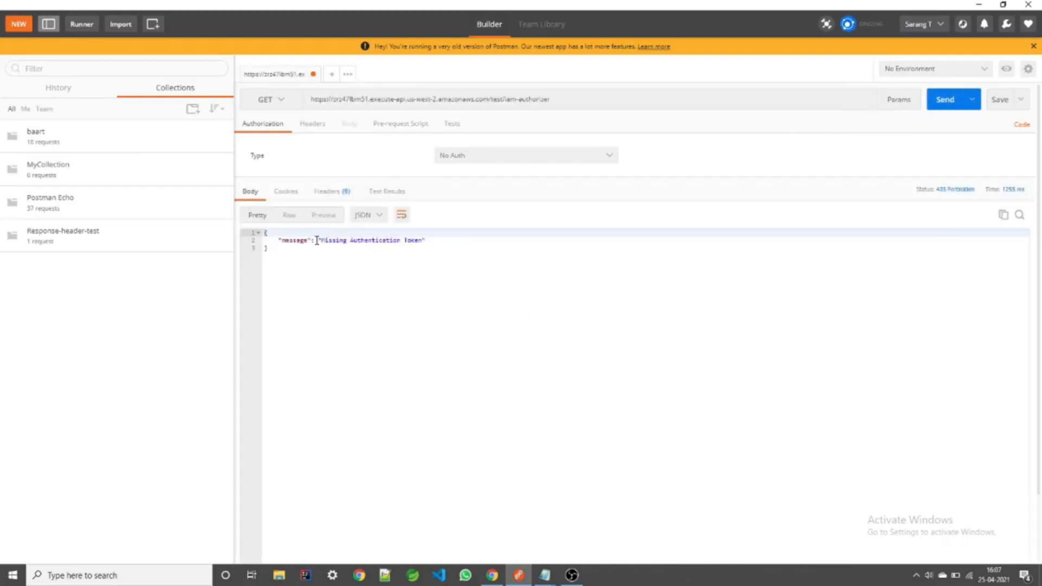
left_click_drag(318, 240, 428, 240)
left_click(433, 241)
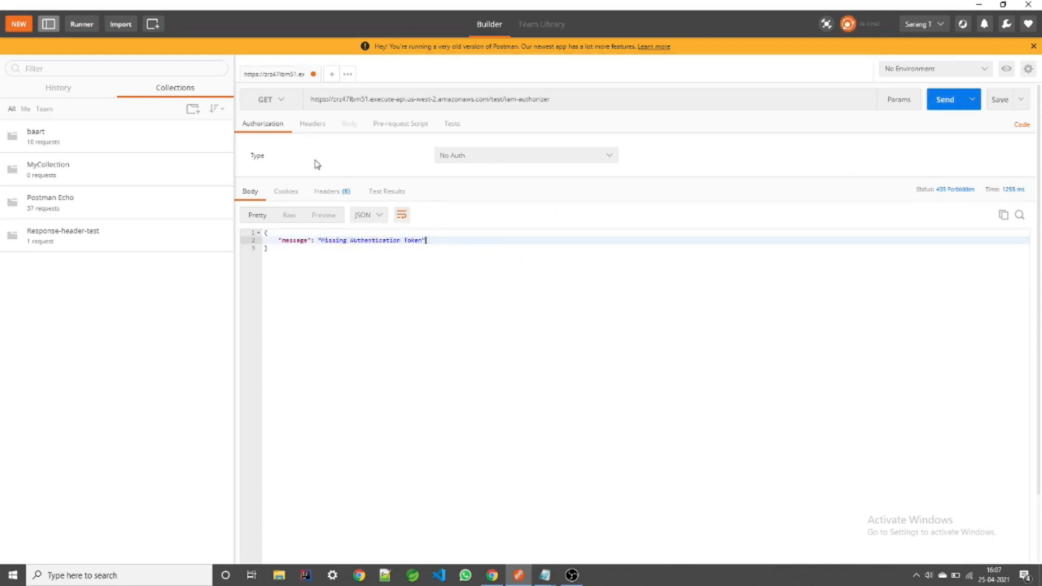
left_click(318, 128)
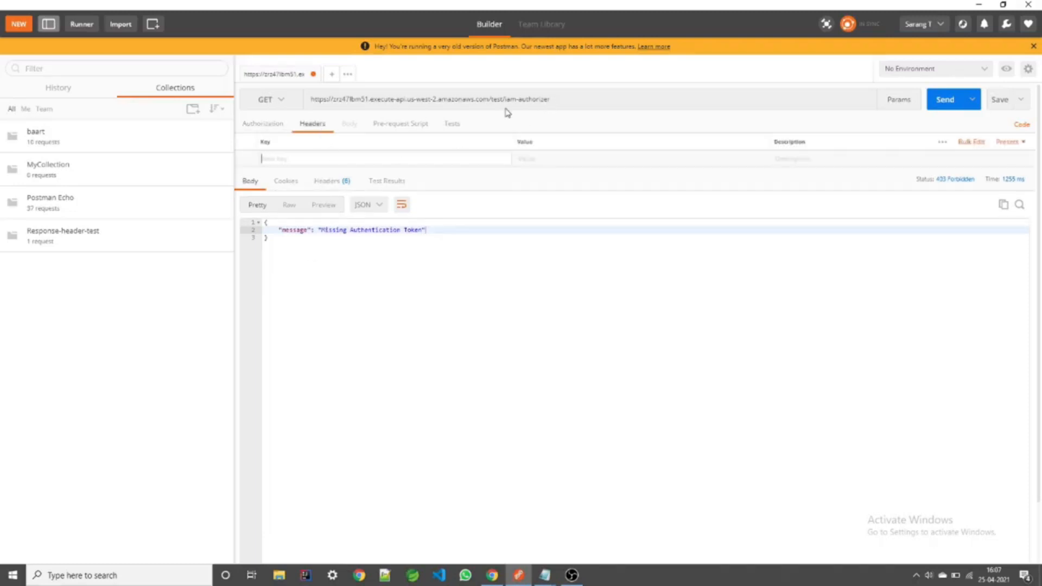
left_click(980, 5)
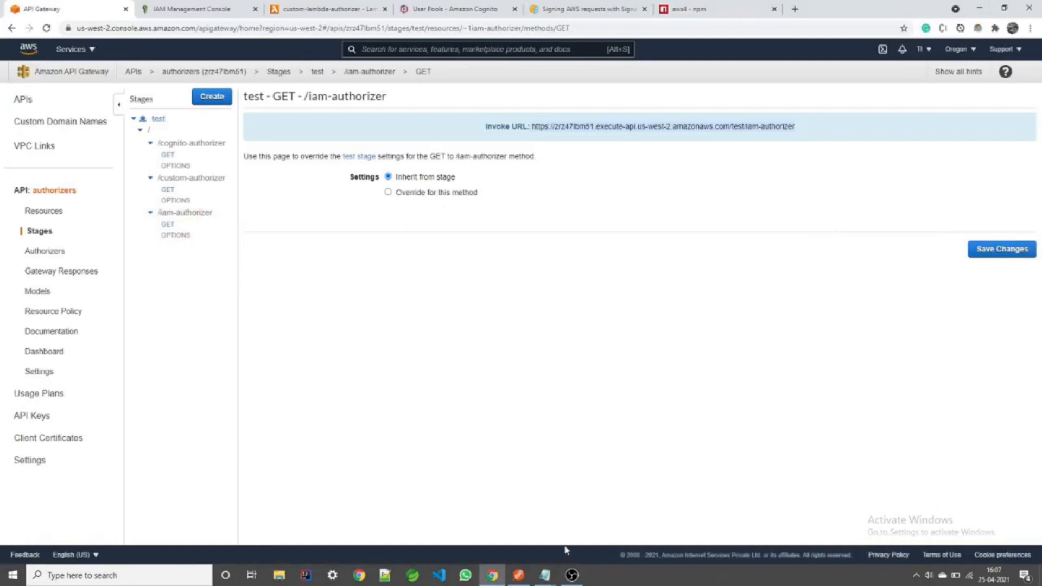
Step: Review the IAM user policy lines versus the Cognito User section in the Notepad notes
mouse_move(544, 575)
left_click(570, 516)
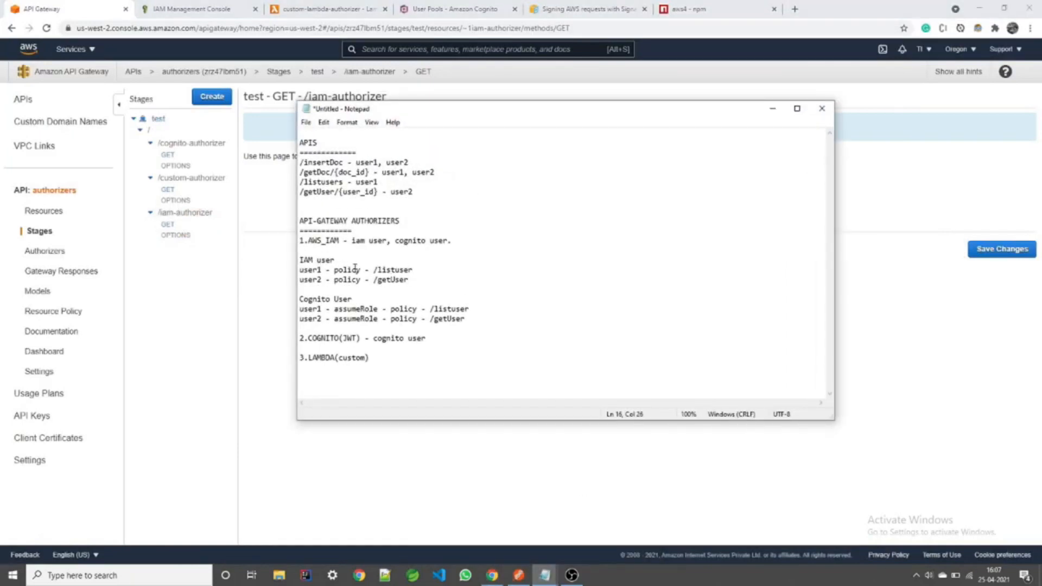
left_click_drag(339, 261, 287, 264)
left_click_drag(354, 300, 294, 301)
left_click(376, 290)
left_click_drag(425, 282, 303, 270)
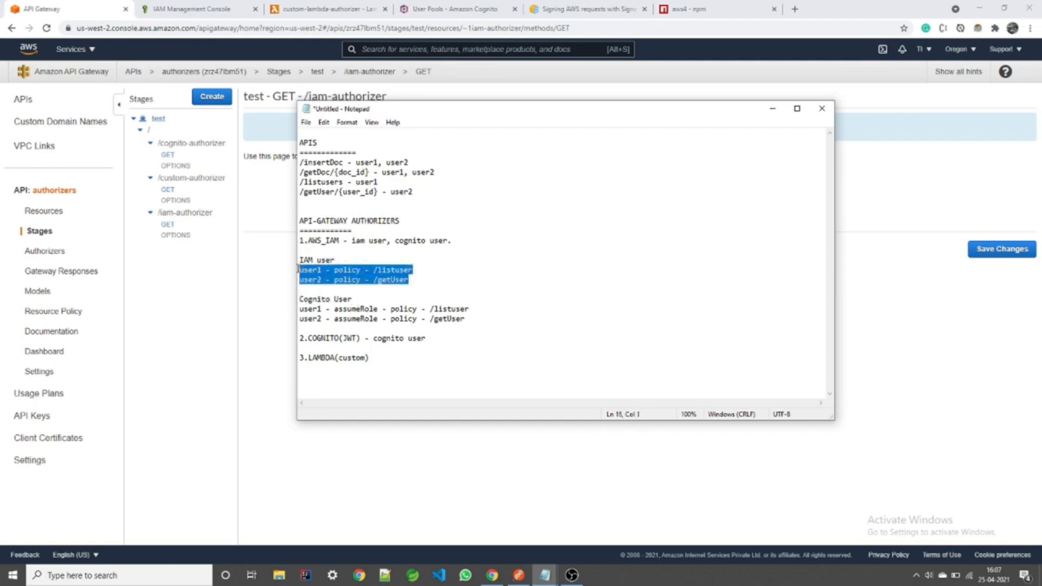
left_click(447, 267)
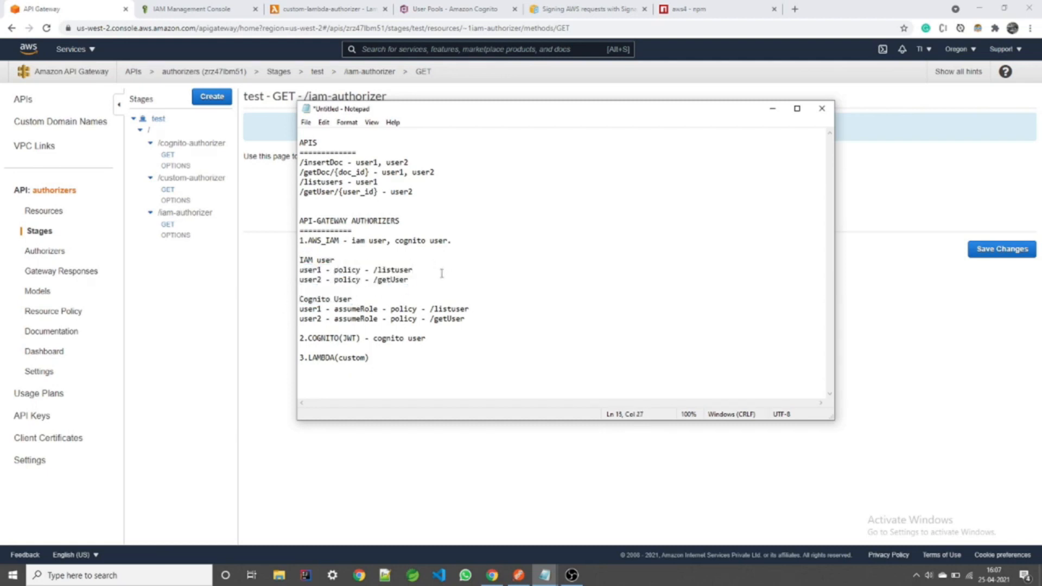
left_click(772, 108)
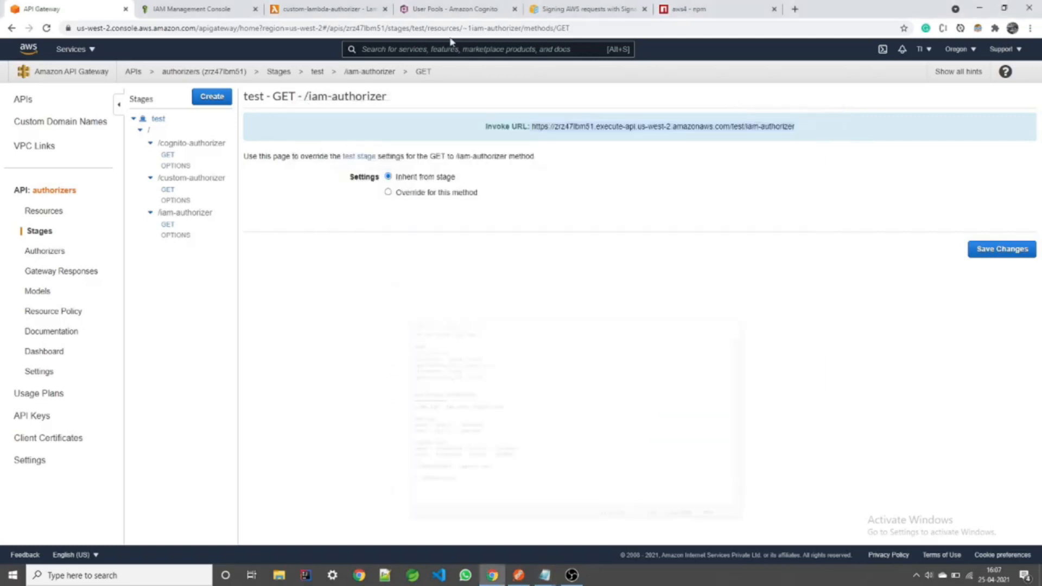
Step: Check the IAM user's JSON policy grants the iam-authorizer resource and select the user's ARN
left_click(202, 8)
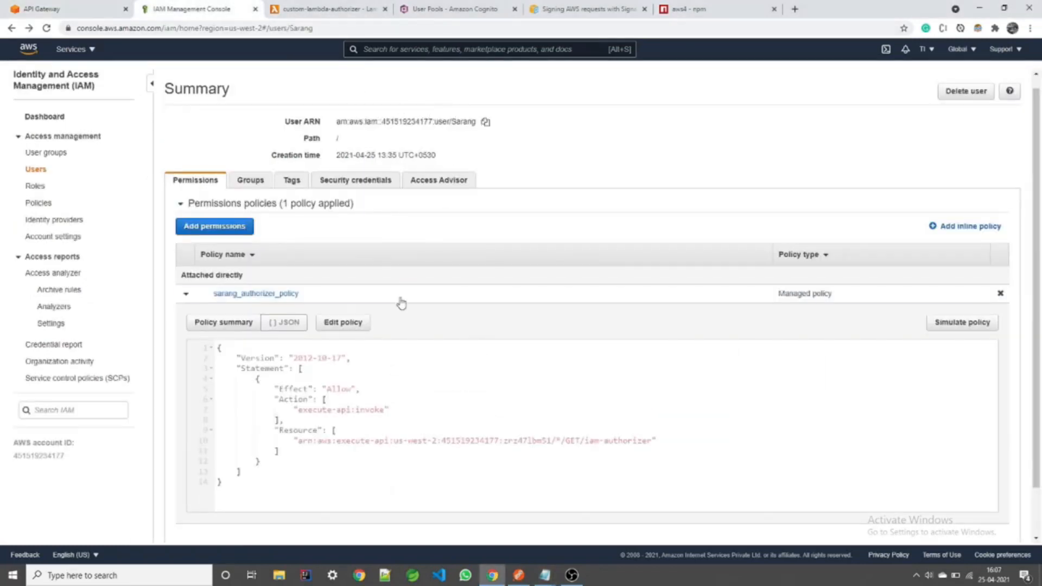
scroll(368, 353, "down", 1)
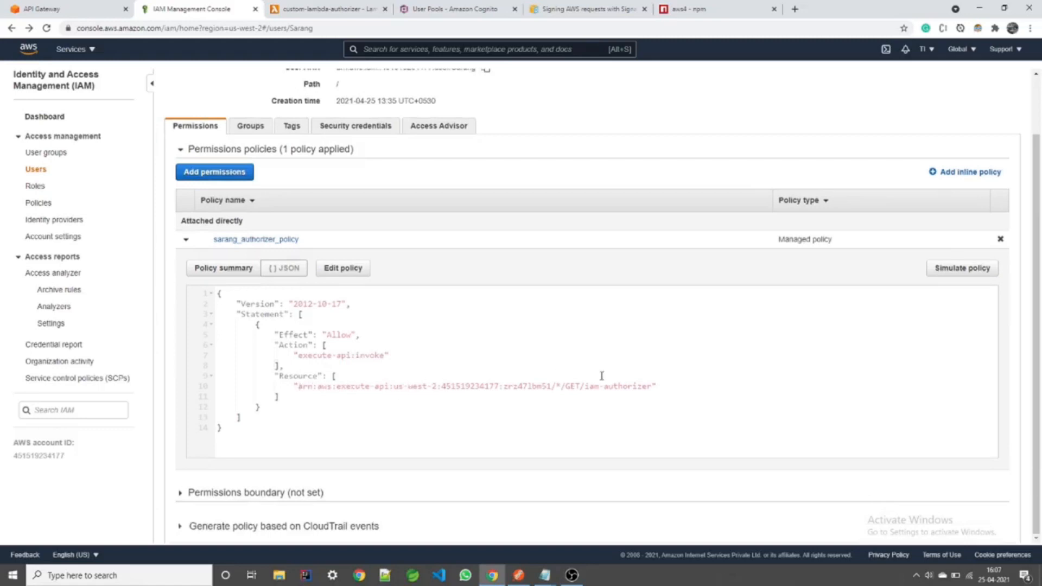
left_click_drag(584, 386, 622, 392)
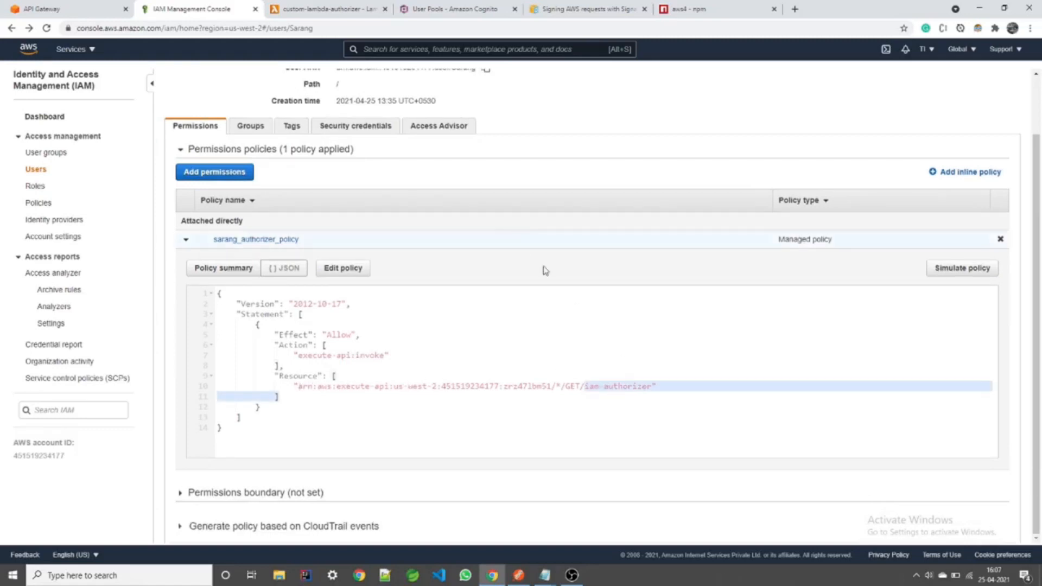
left_click(40, 9)
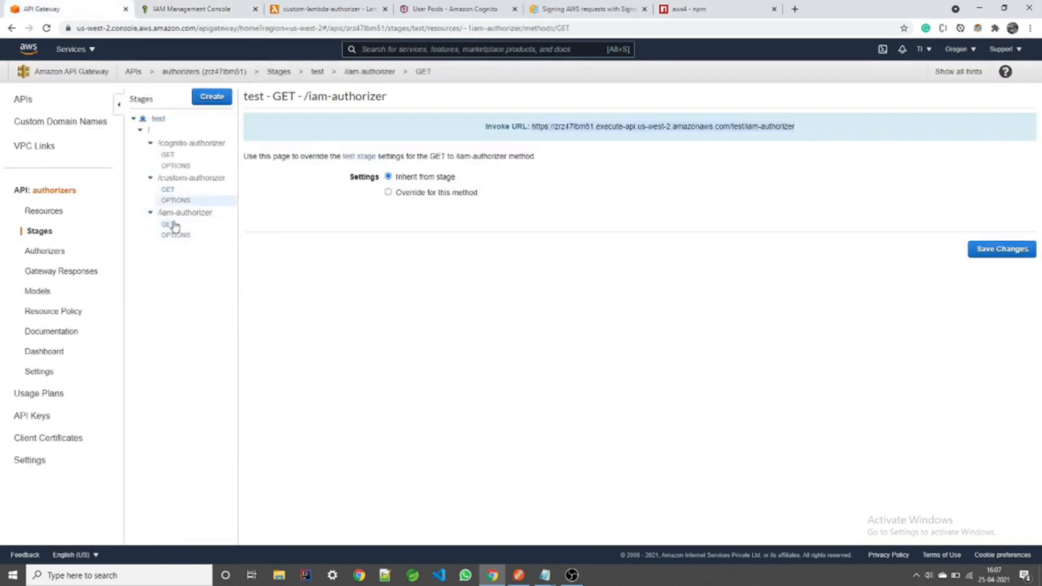
left_click(191, 8)
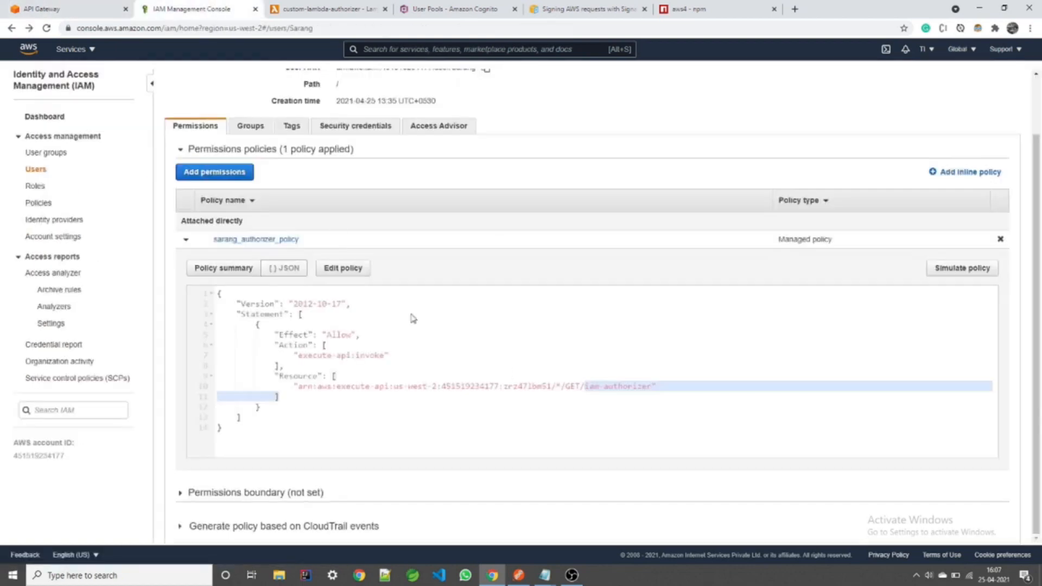
left_click(612, 387)
left_click_drag(593, 388, 647, 386)
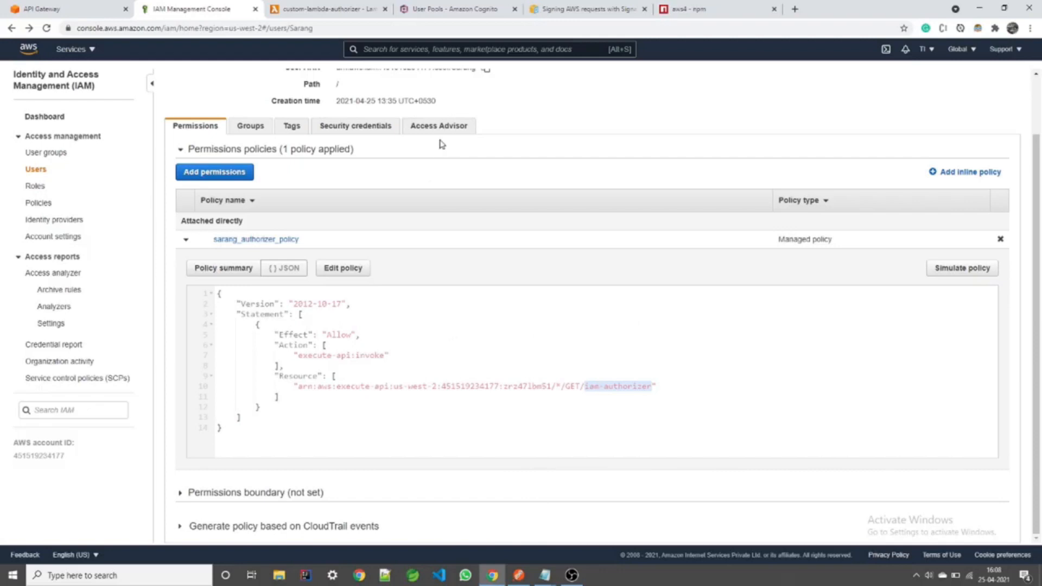
scroll(441, 125, "up", 1)
triple_click(454, 123)
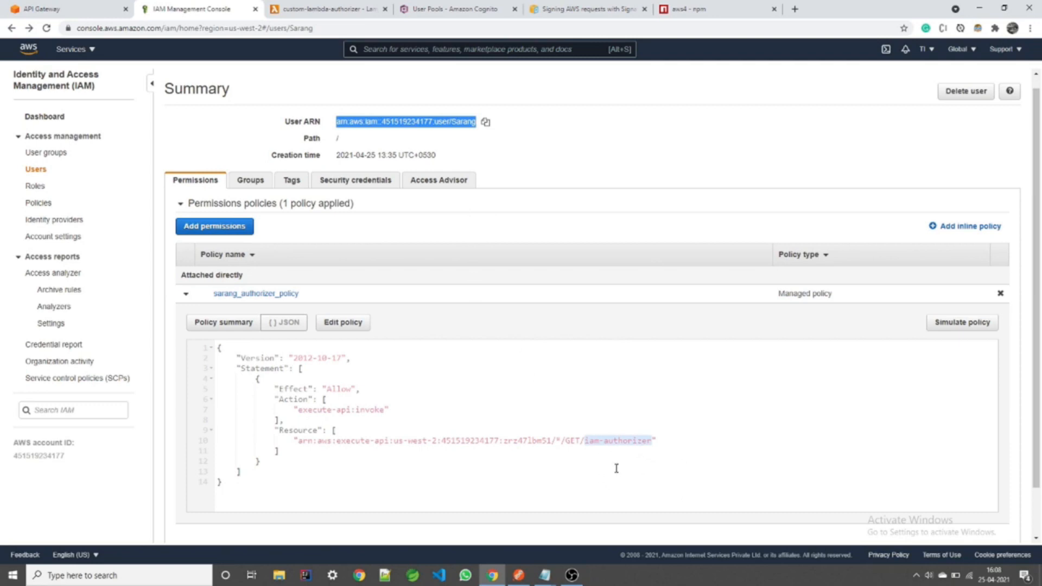
Step: Open the /iam-authorizer GET method execution and note its MOCK integration type
key("ctrl+shift+Tab")
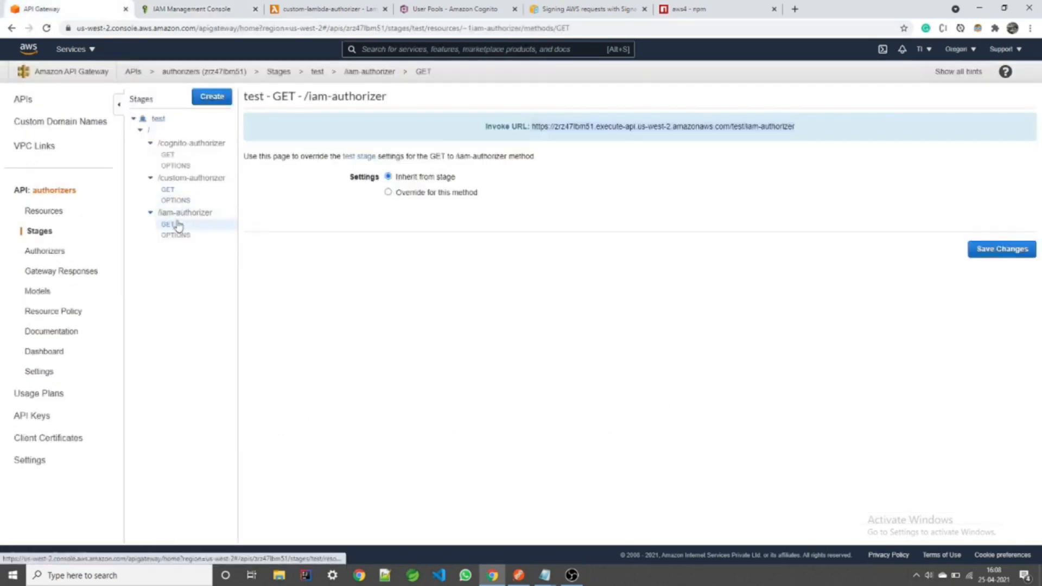
left_click(44, 212)
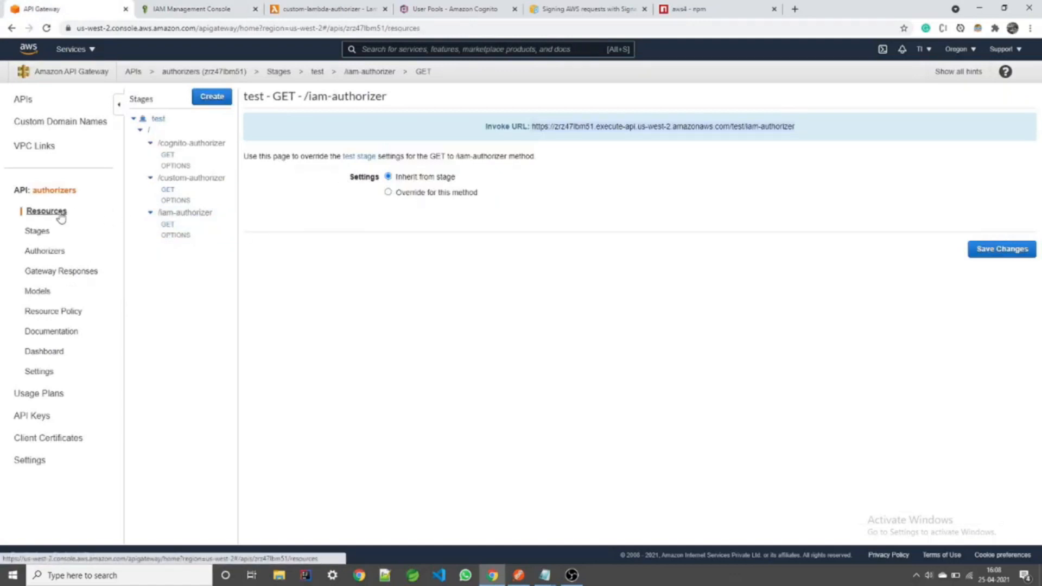
left_click(179, 216)
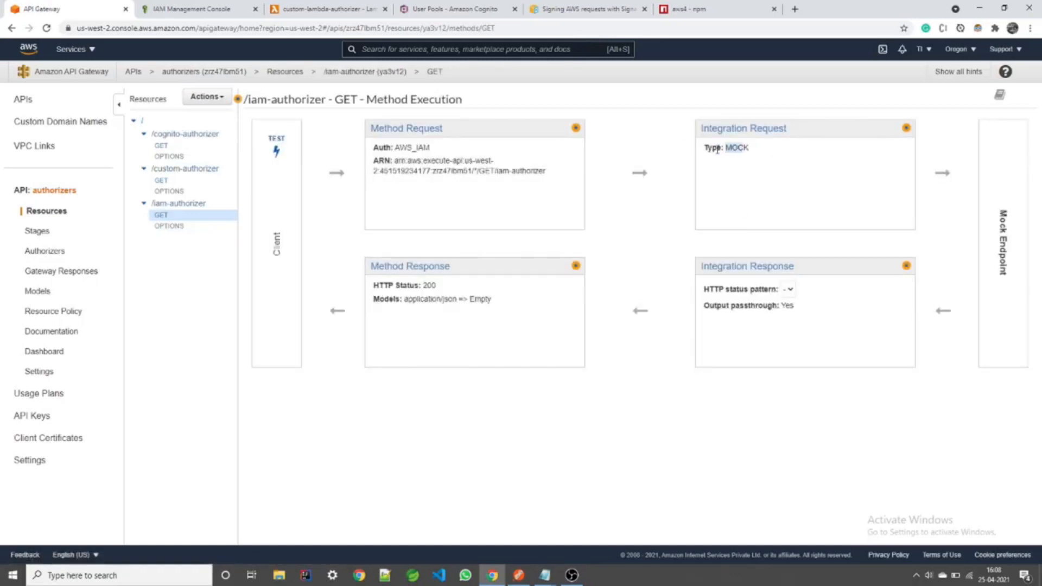
double_click(733, 148)
left_click(753, 148)
left_click(519, 575)
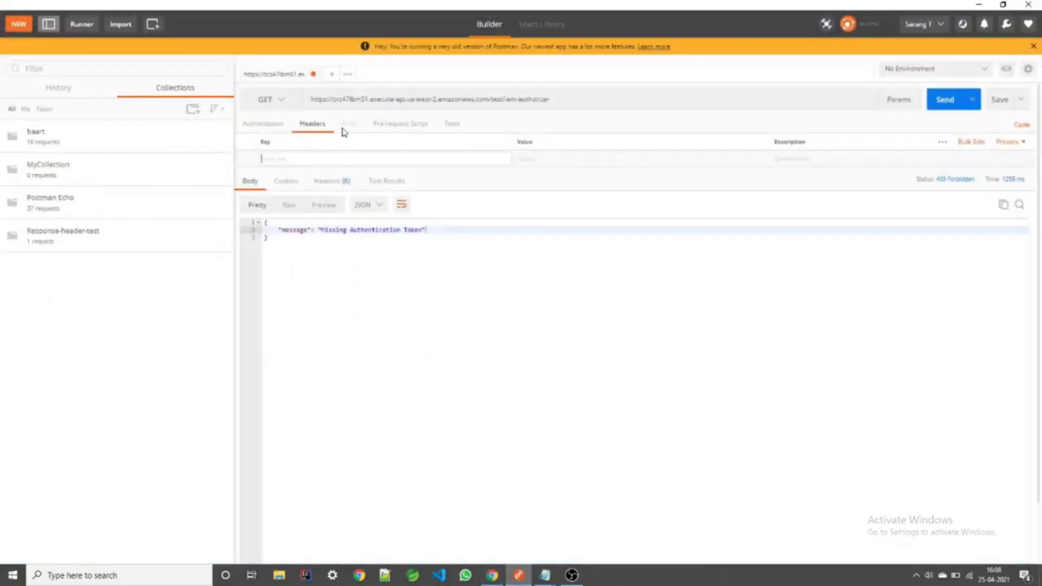
Step: Apply AWS Signature auth with the access key, secret key, us-west-2 and execute-api, generating signed headers
left_click(269, 129)
left_click(540, 158)
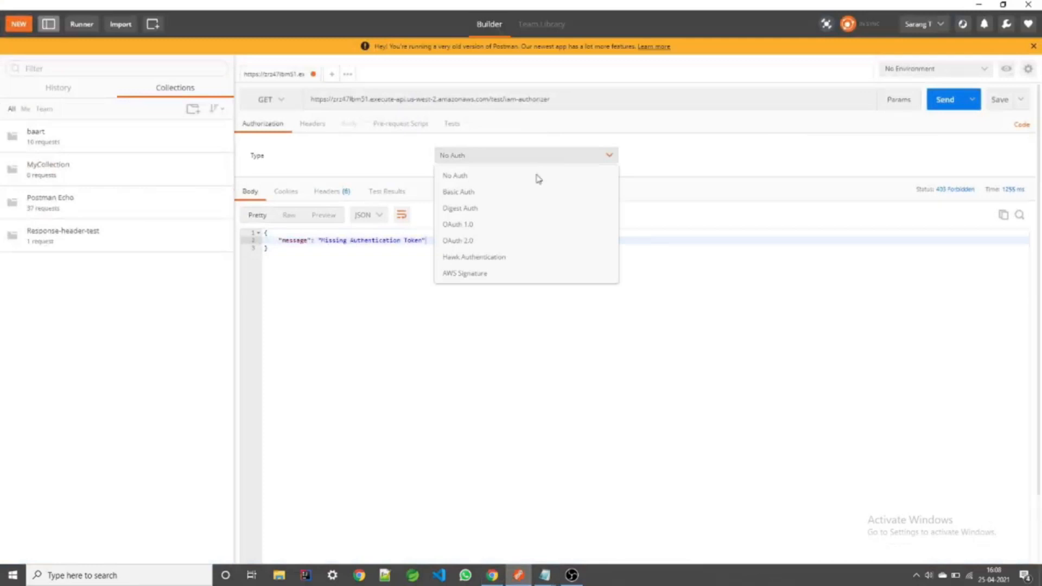
left_click(507, 274)
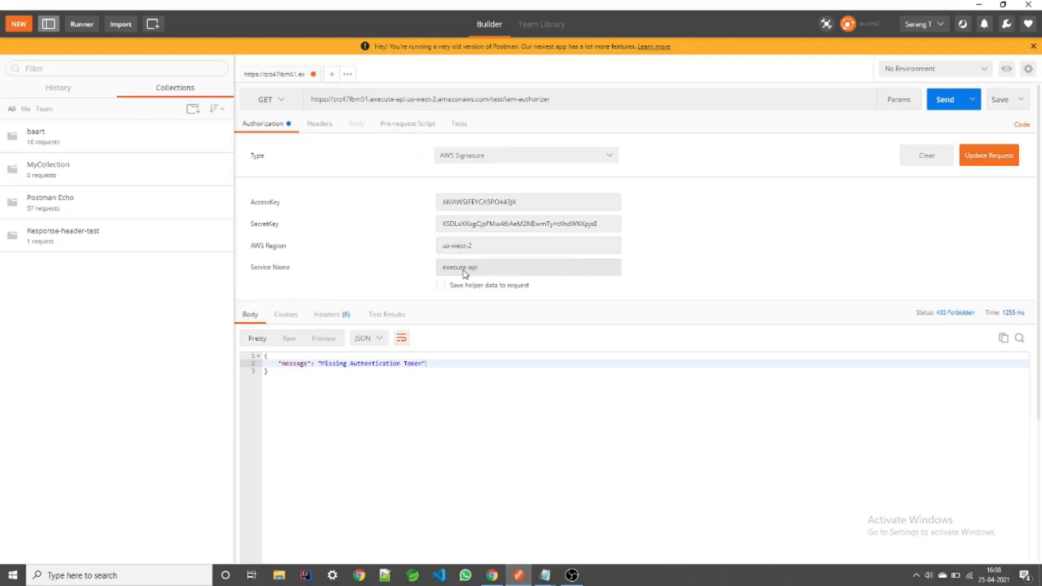
left_click(986, 160)
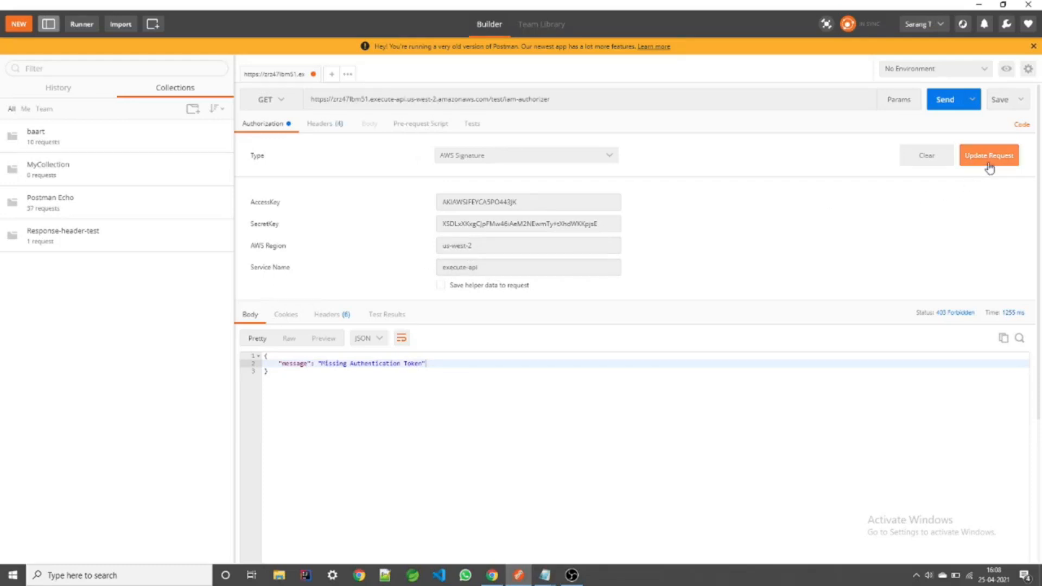
left_click(325, 124)
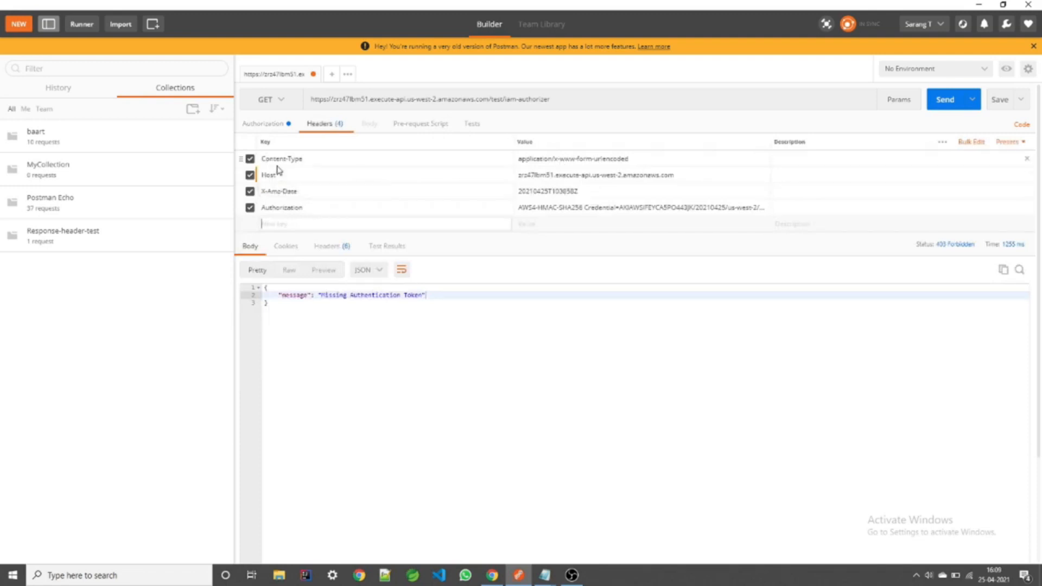
Step: Change Content-Type from form-urlencoded to application/json and resend the signed GET, receiving 200 OK
left_click_drag(628, 161, 557, 164)
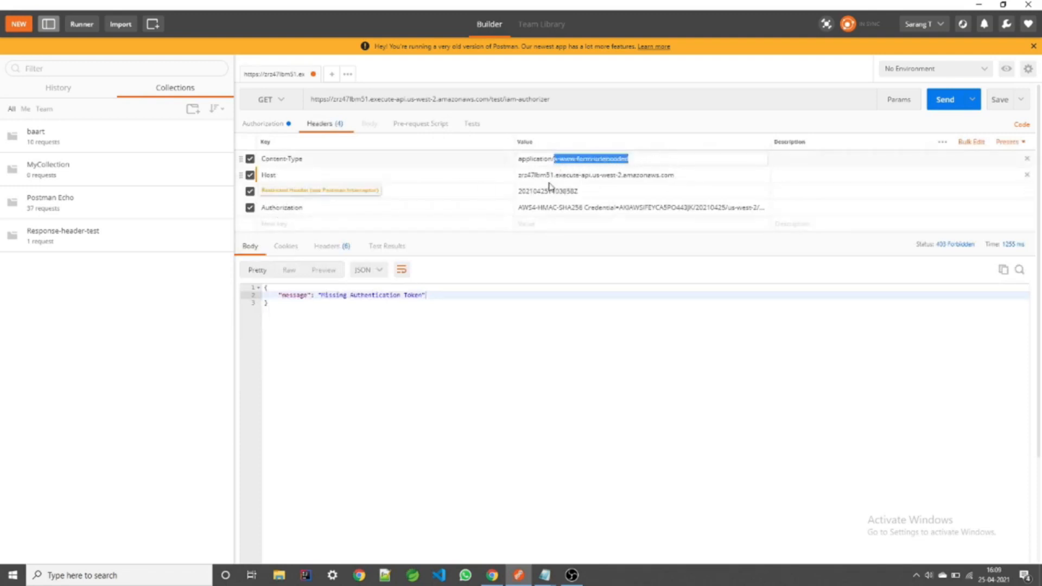
type("json")
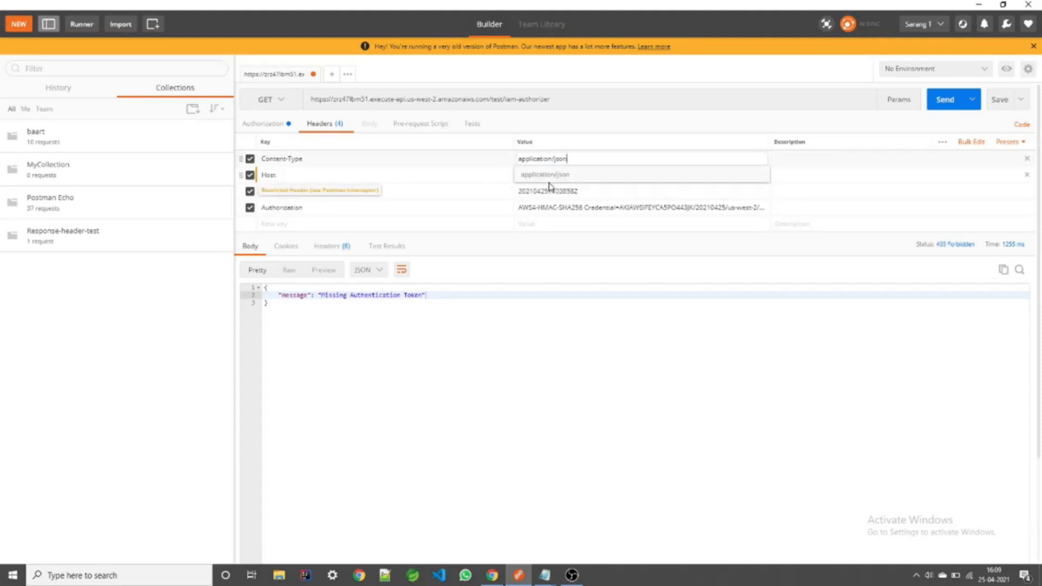
left_click(546, 244)
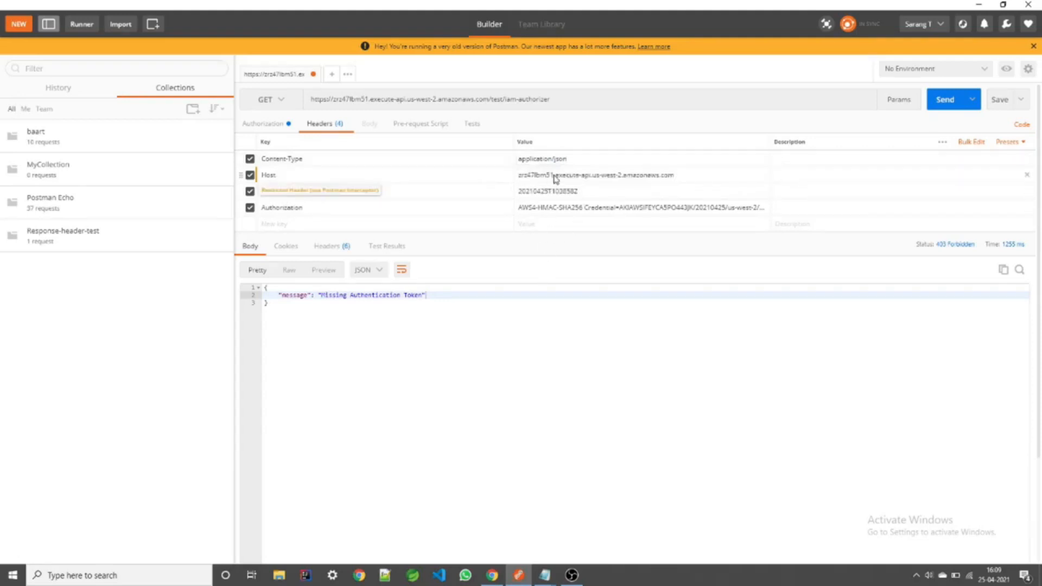
left_click(940, 103)
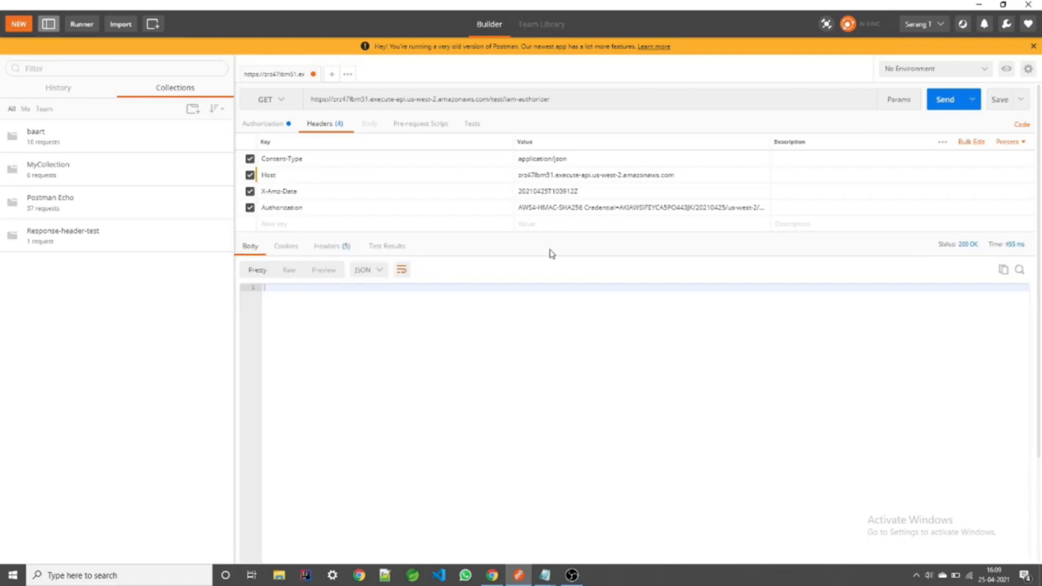
Step: Revisit the AWS Signature settings and inspect the full generated Authorization header value
left_click(253, 125)
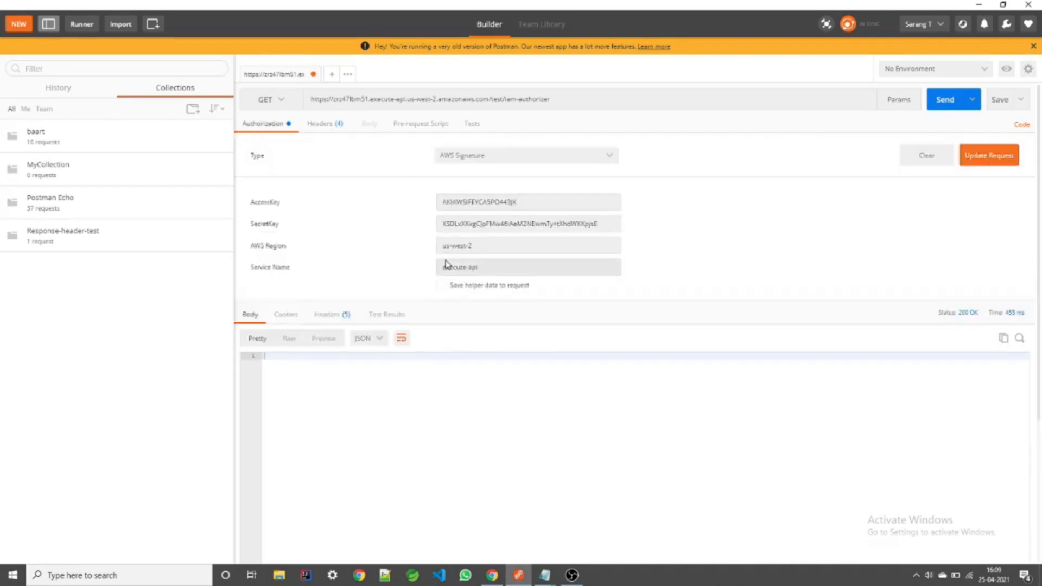
left_click(326, 125)
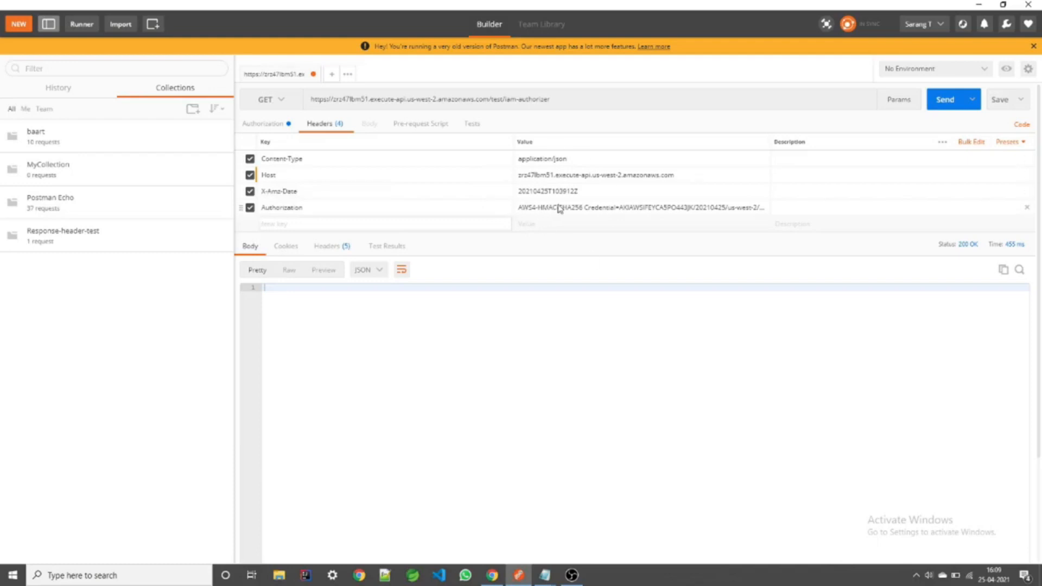
left_click(599, 211)
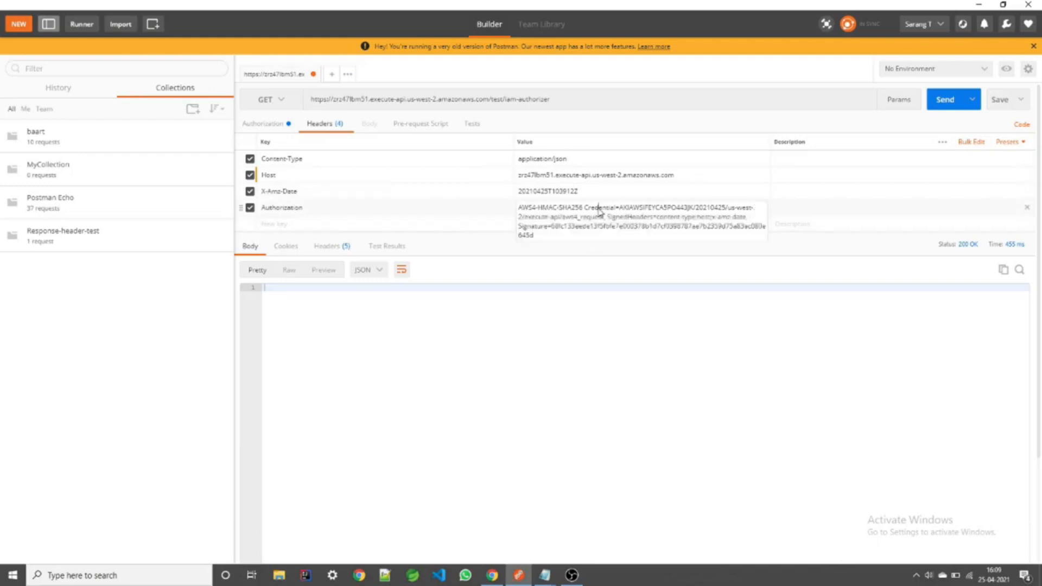
mouse_move(559, 238)
left_mouse_down()
mouse_move(532, 226)
mouse_move(524, 208)
mouse_move(543, 232)
left_mouse_up()
left_click(535, 232)
left_click(543, 241)
Step: Compare the method's AWS_IAM auth setting in API Gateway with Postman's Authorization header
left_click(492, 575)
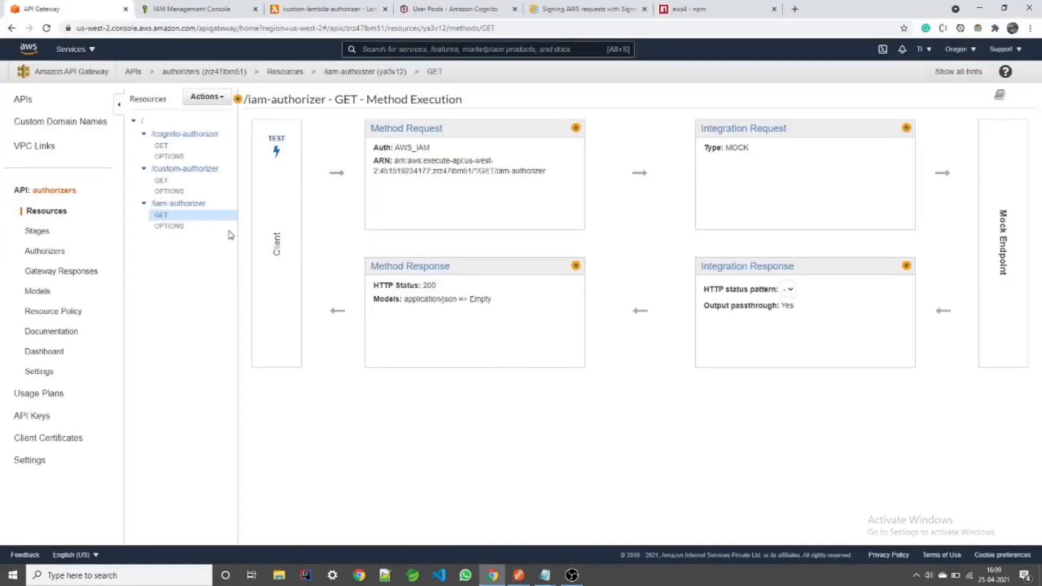
left_click_drag(390, 152, 431, 150)
left_click(454, 247)
left_click(518, 575)
left_click(570, 215)
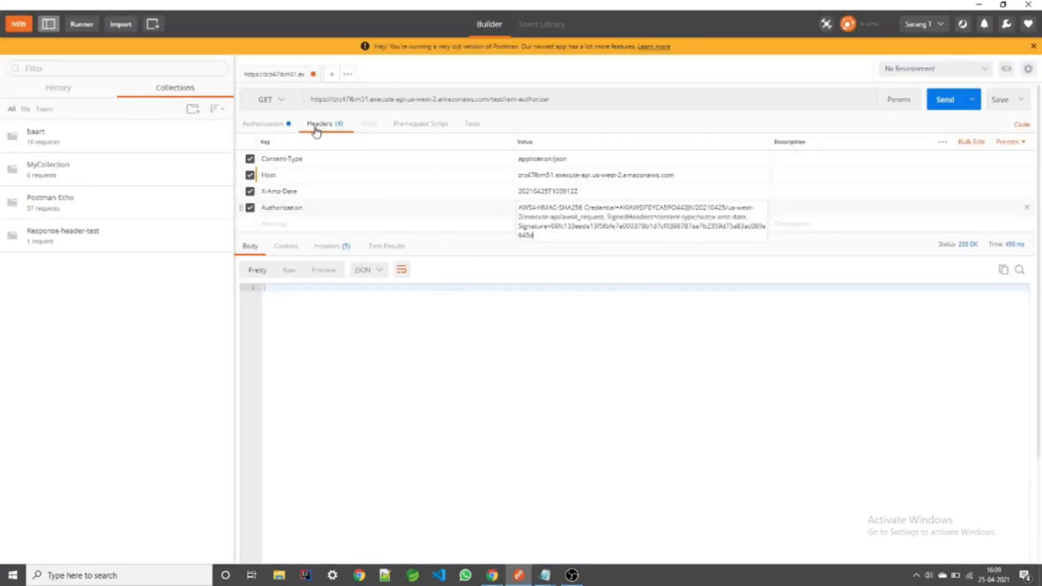
left_click(374, 128)
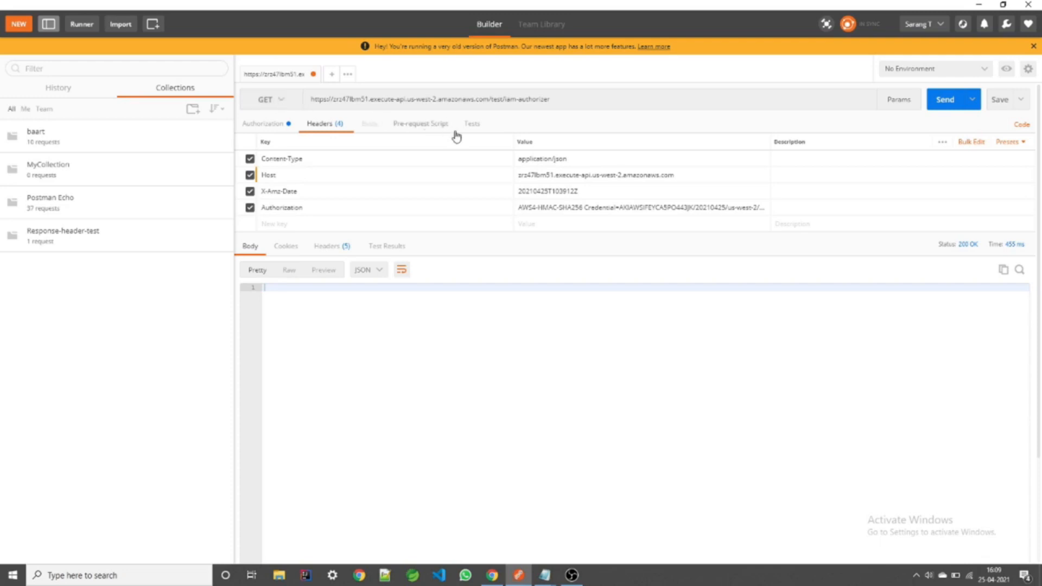
Step: Examine the AWS4 signing scheme in the Authorization header, then collapse it
left_click(539, 209)
left_click_drag(538, 234, 515, 200)
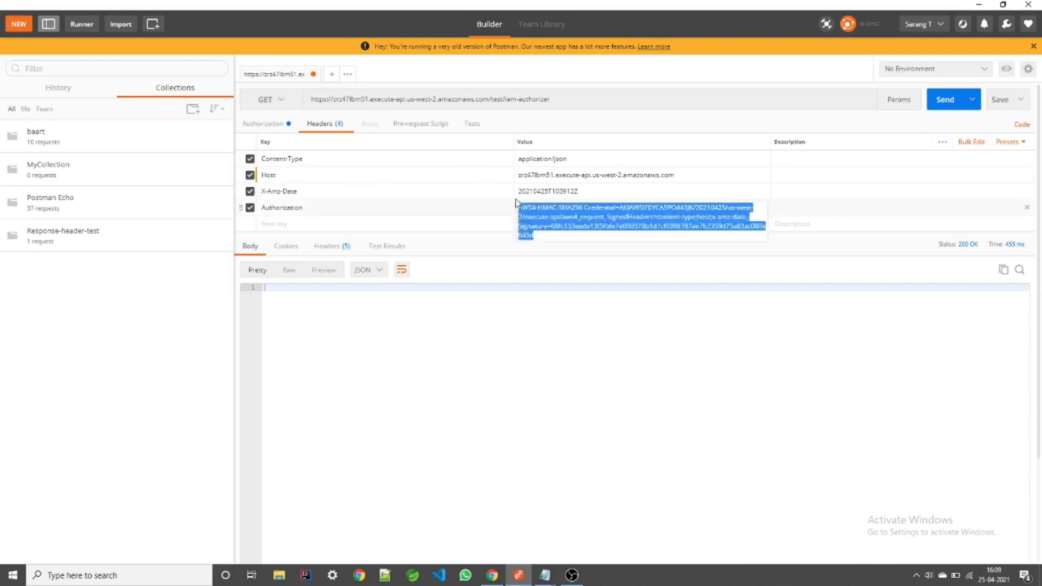
left_click(542, 210)
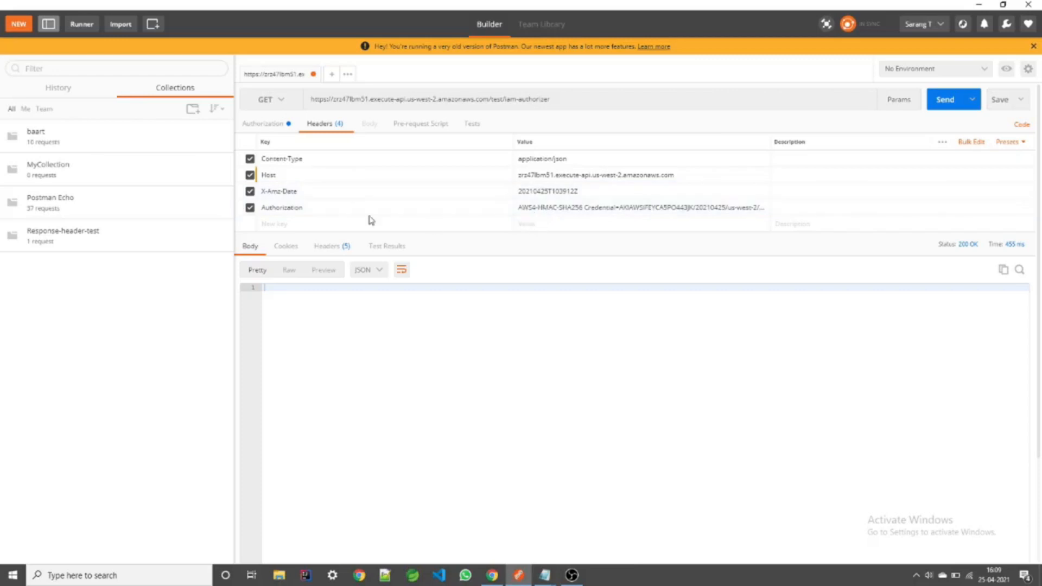
double_click(529, 208)
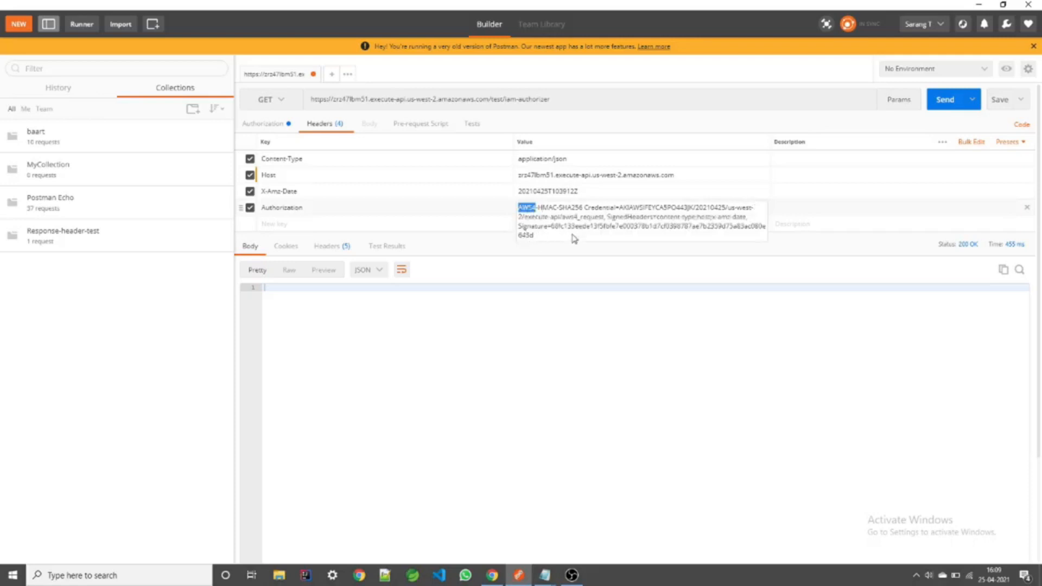
left_click(565, 304)
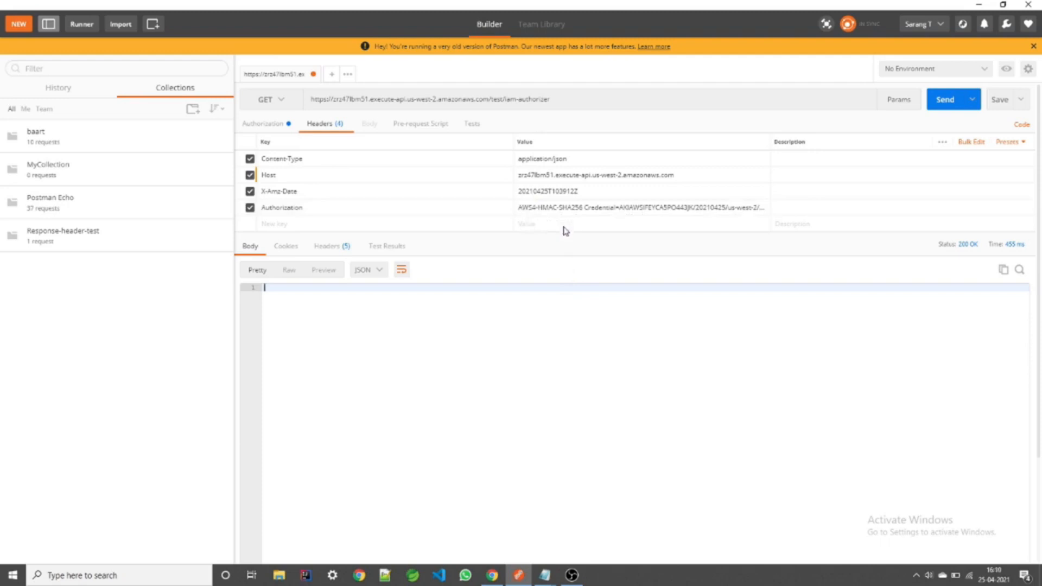
left_click(492, 576)
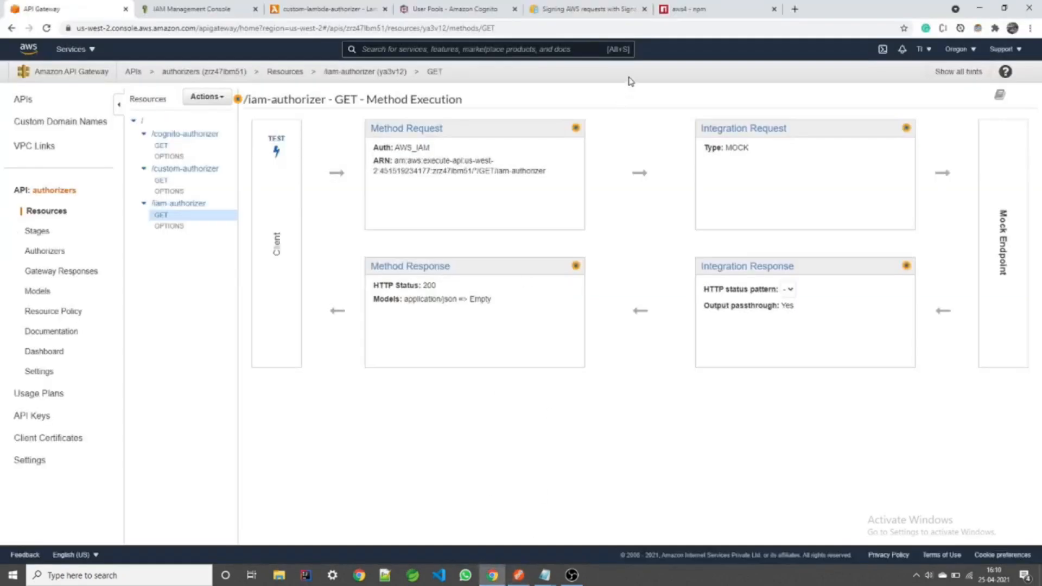
Step: Skim the Signature Version 4 signing steps in AWS documentation, then move to the aws4 npm page
left_click(609, 5)
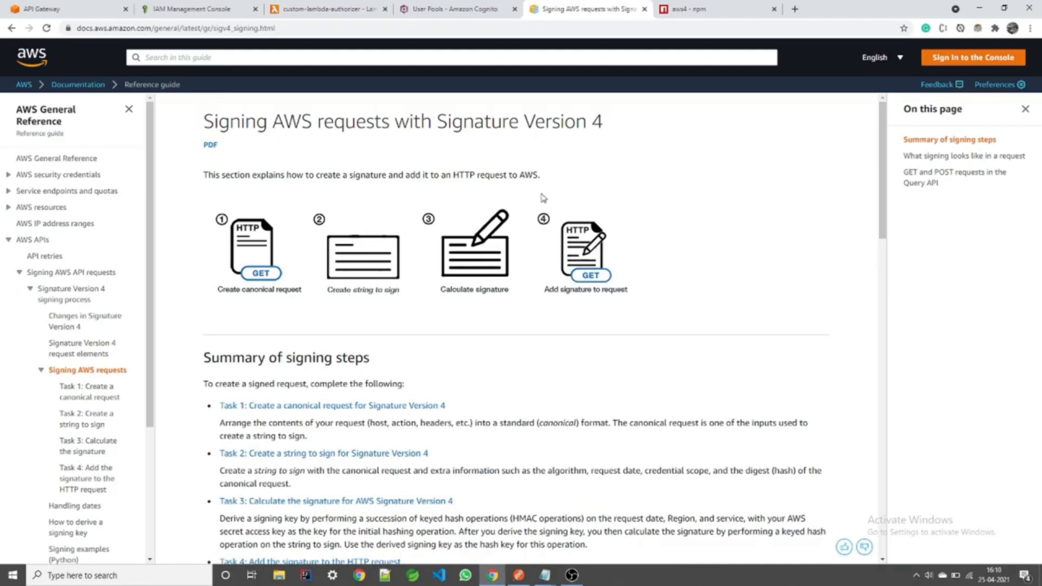
scroll(520, 288, "down", 3)
scroll(520, 293, "up", 1)
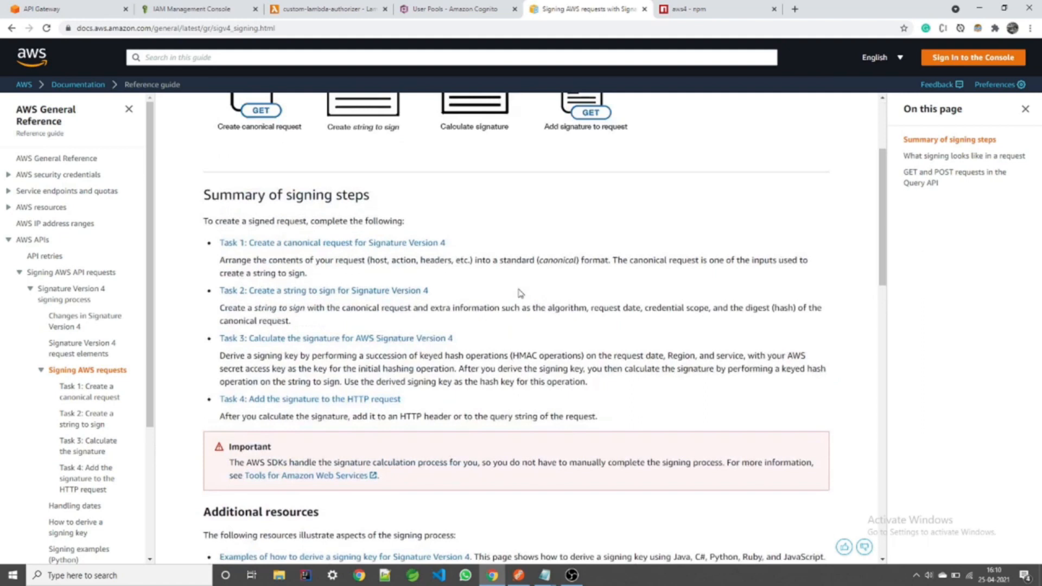
scroll(520, 293, "up", 2)
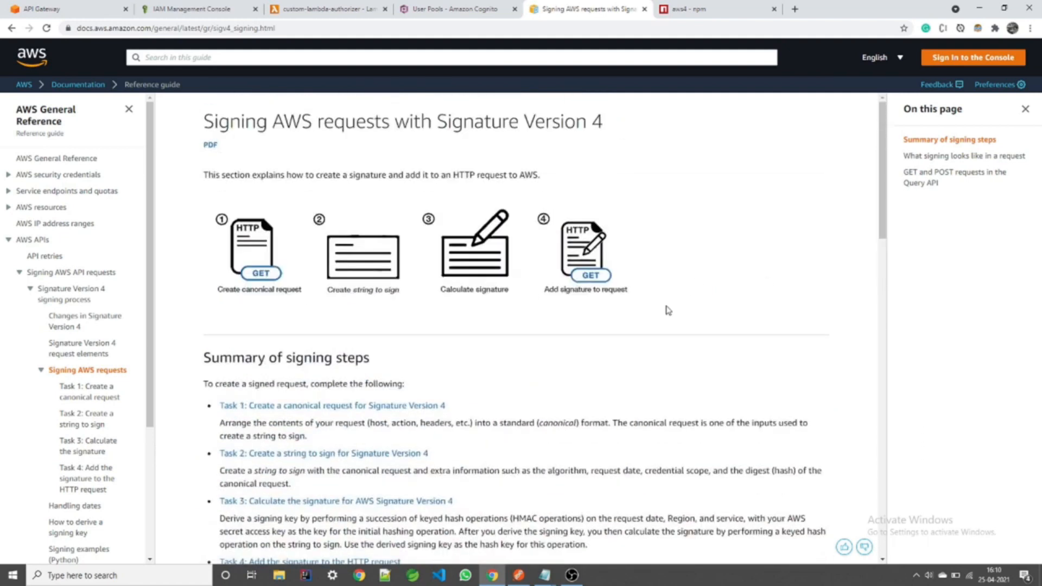
left_click(697, 10)
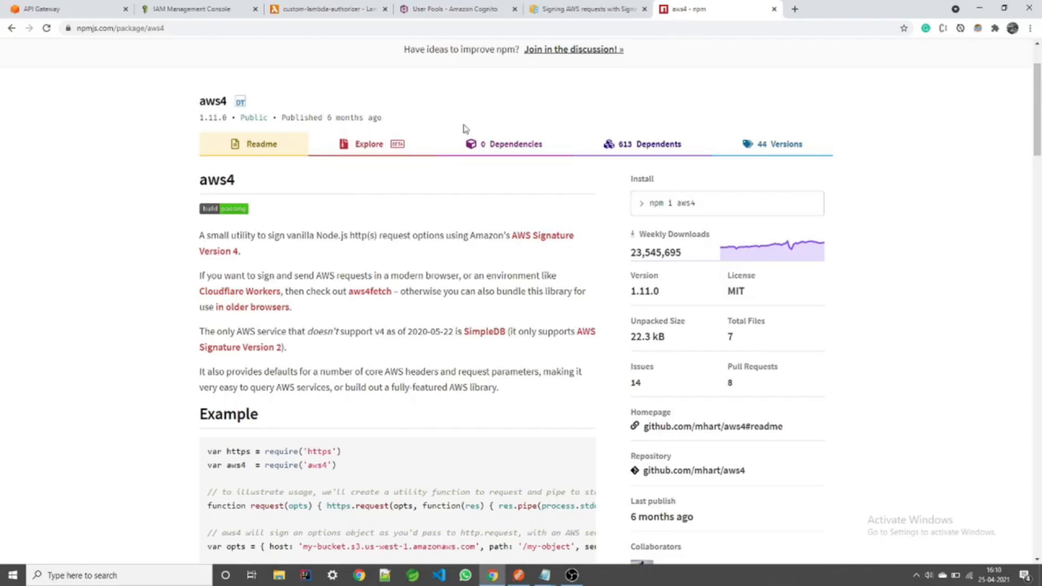
Step: Compare the aws4 package's signing example with Postman's signed Authorization header
left_click_drag(202, 104, 226, 106)
scroll(356, 237, "down", 6)
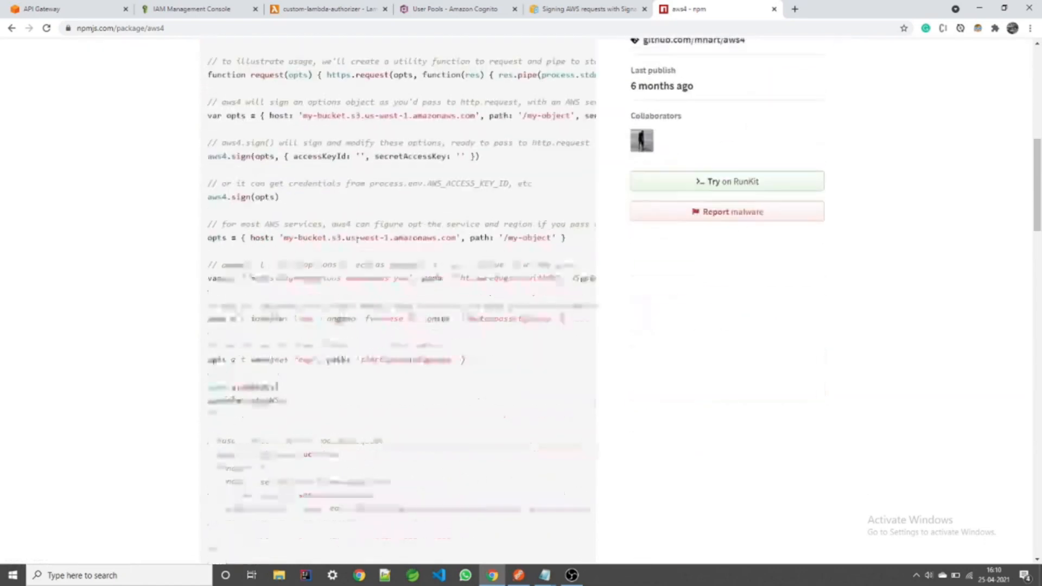
left_click(519, 575)
left_click(601, 210)
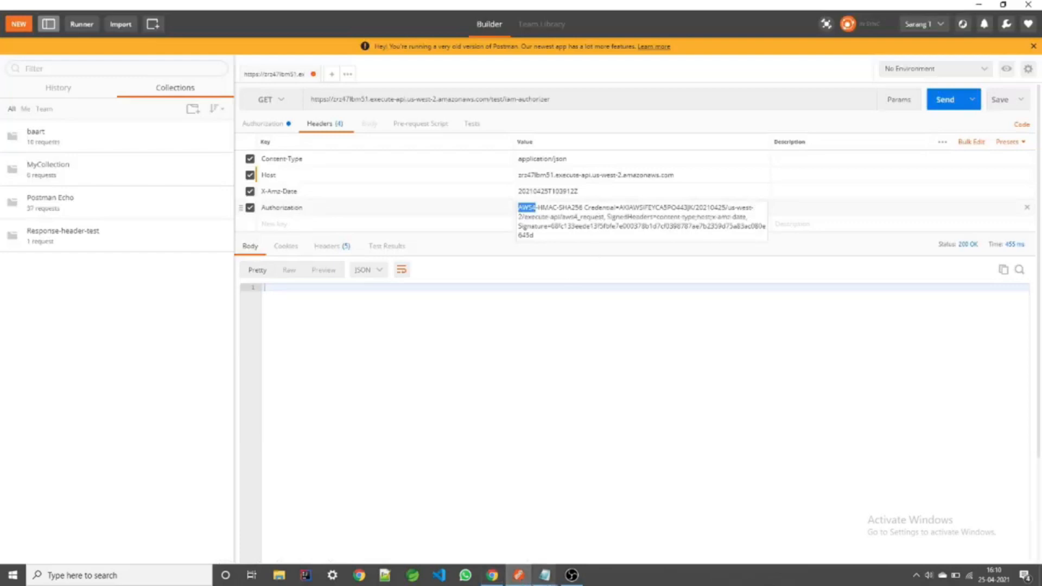
left_click(492, 576)
scroll(360, 372, "up", 2)
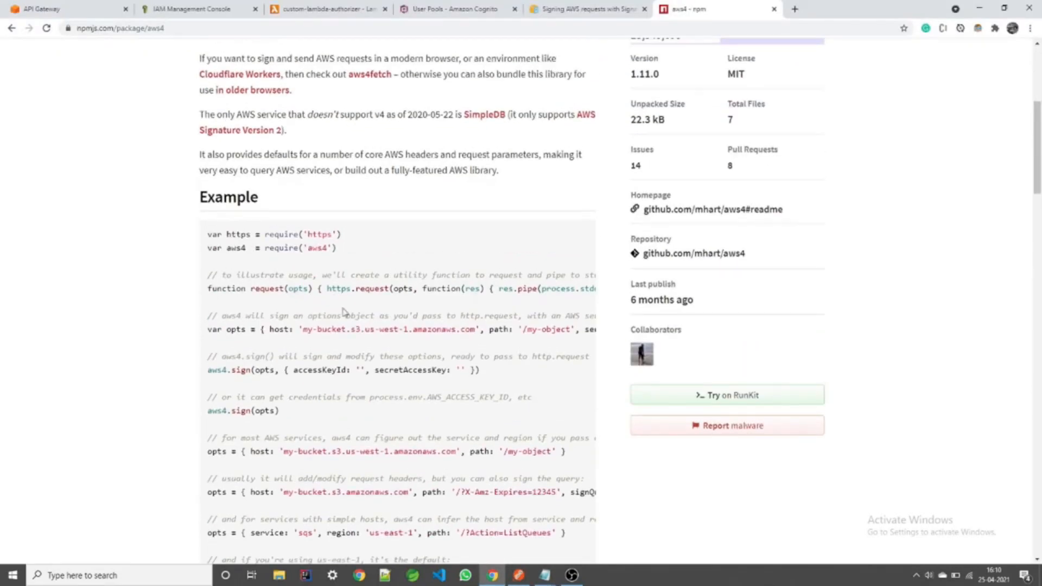
scroll(354, 356, "down", 2)
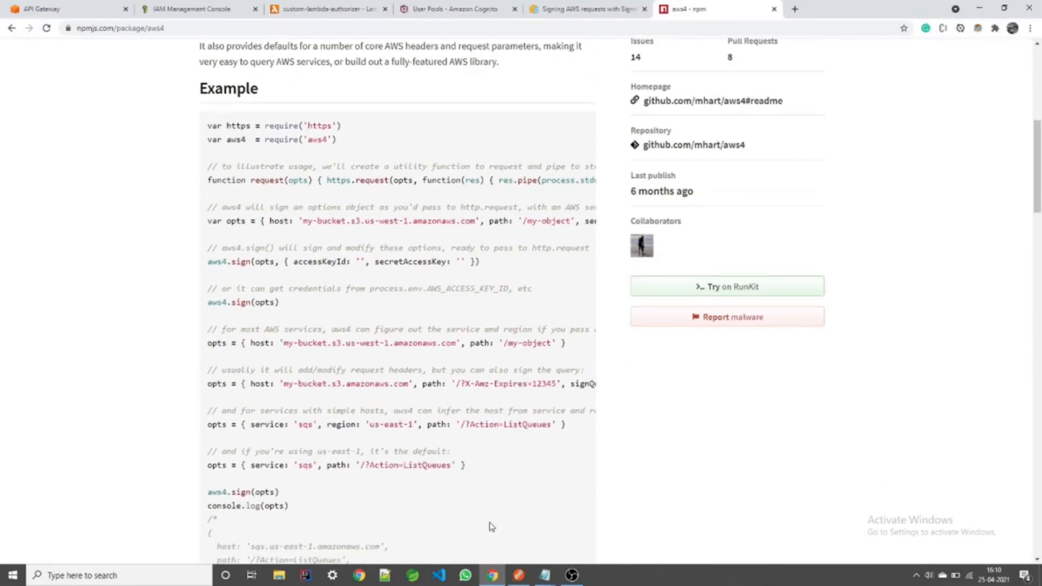
left_click(519, 576)
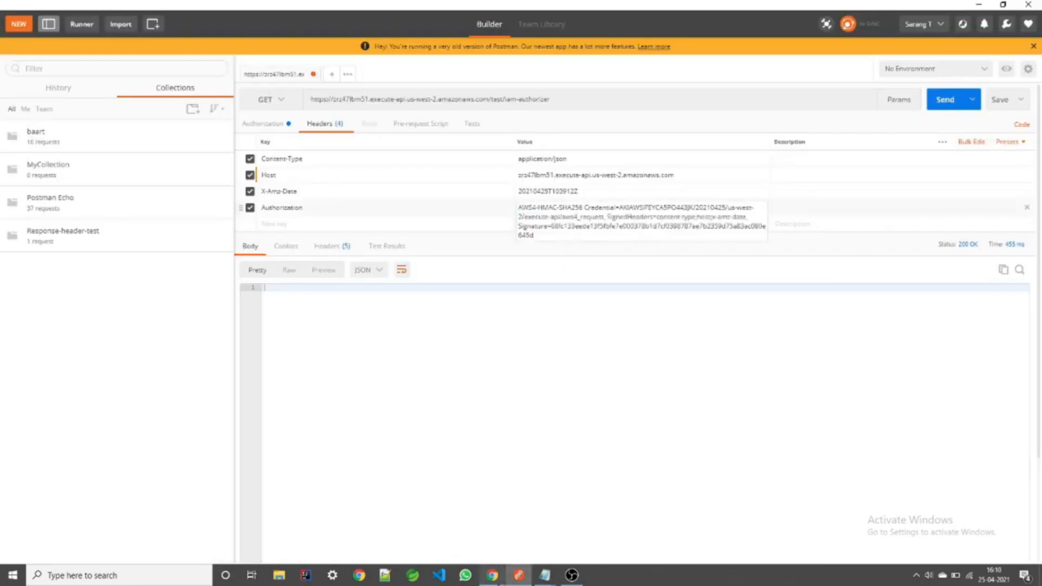
key("alt+Tab")
Step: Scroll through the aws4 example code, then return to the /iam-authorizer GET method page
scroll(338, 171, "up", 6)
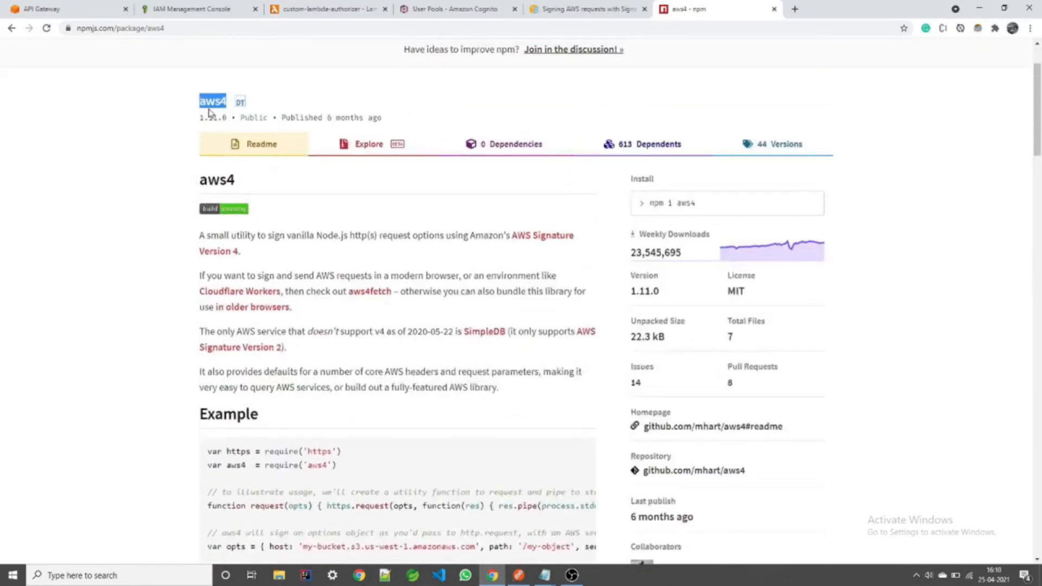
left_click(981, 256)
scroll(225, 217, "down", 3)
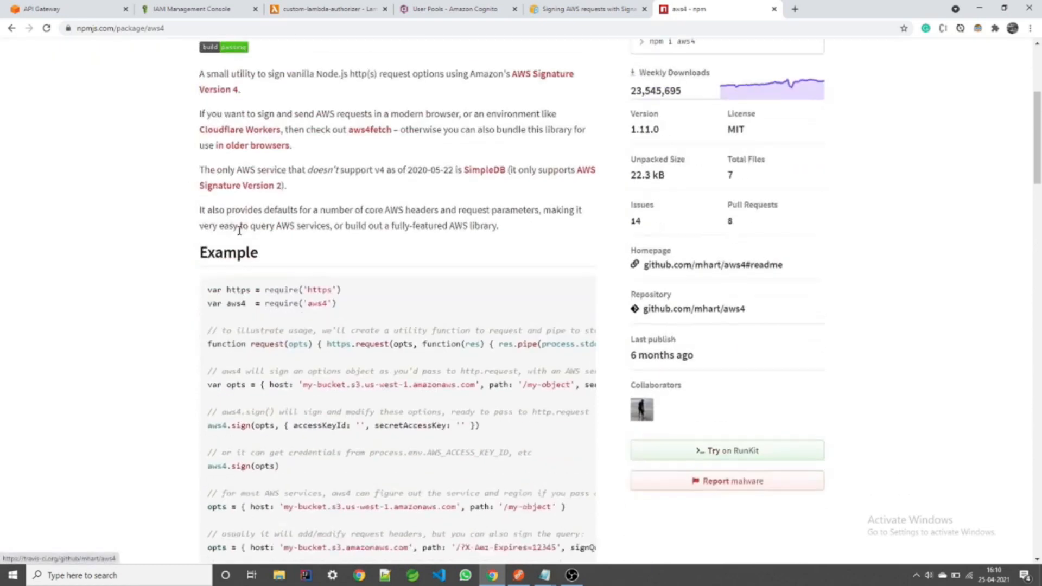
scroll(459, 240, "up", 2)
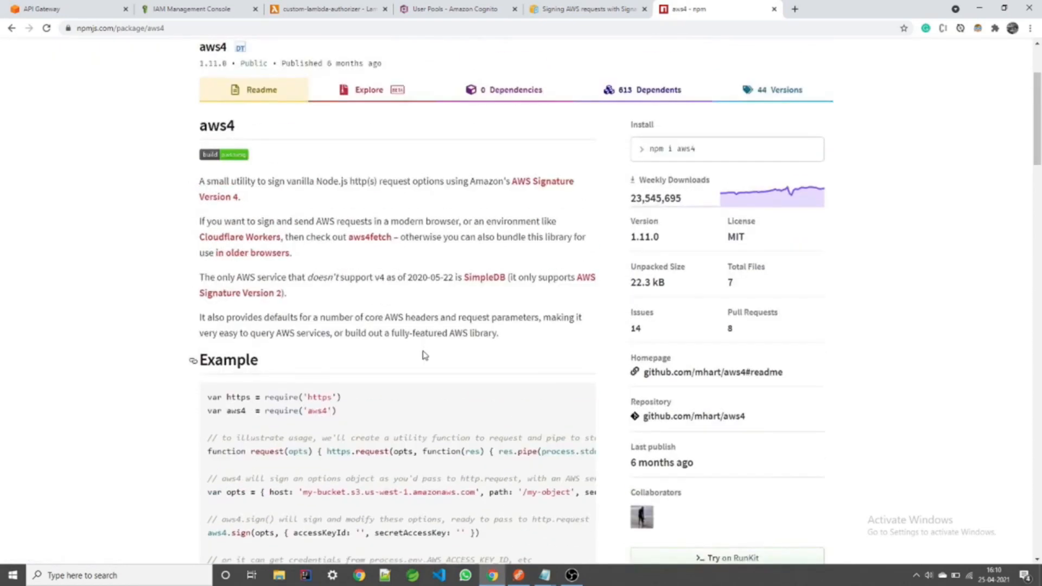
scroll(424, 355, "down", 1)
scroll(424, 355, "down", 3)
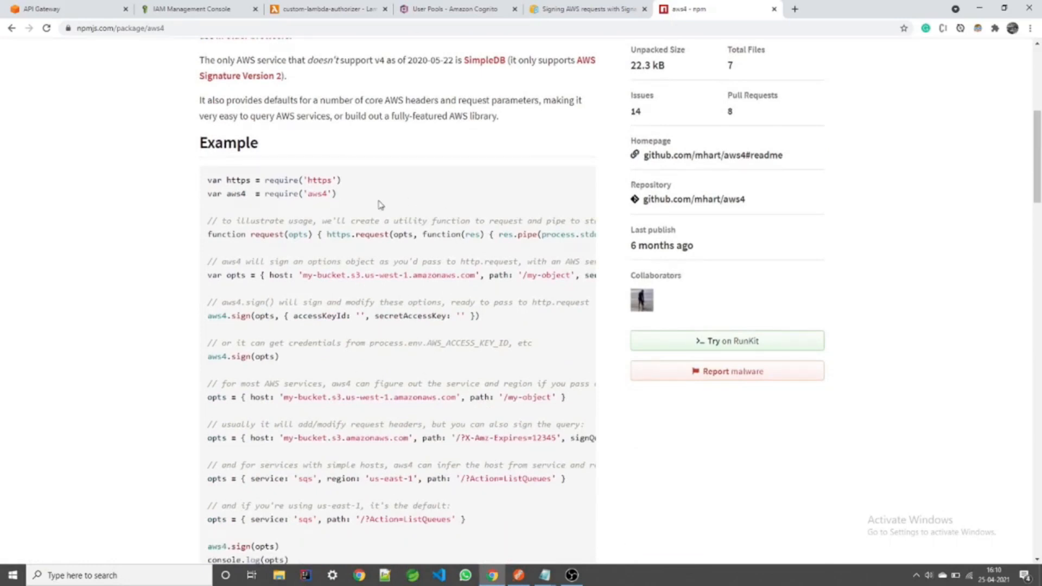
scroll(383, 209, "up", 1)
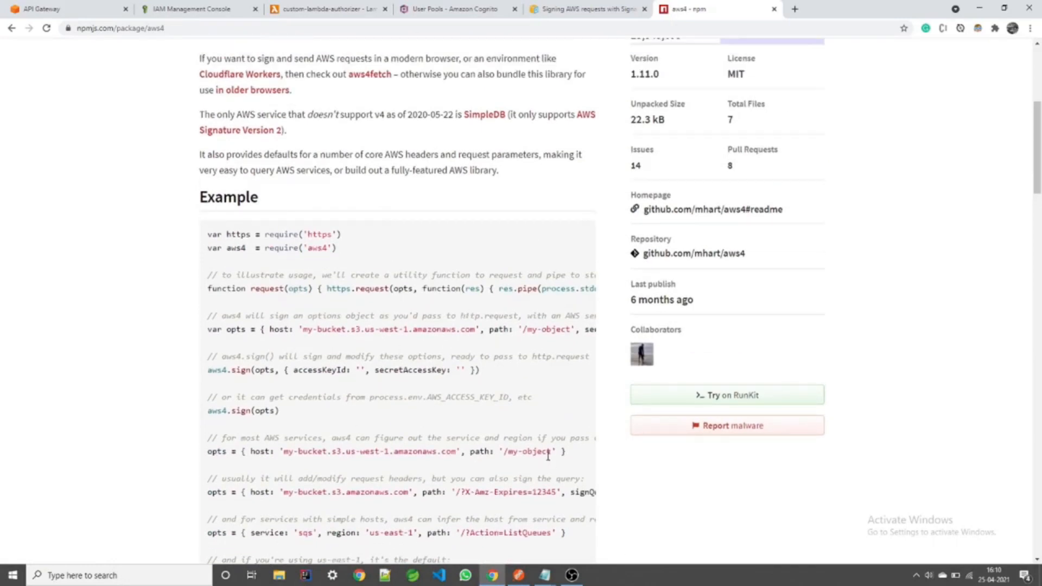
left_click(74, 7)
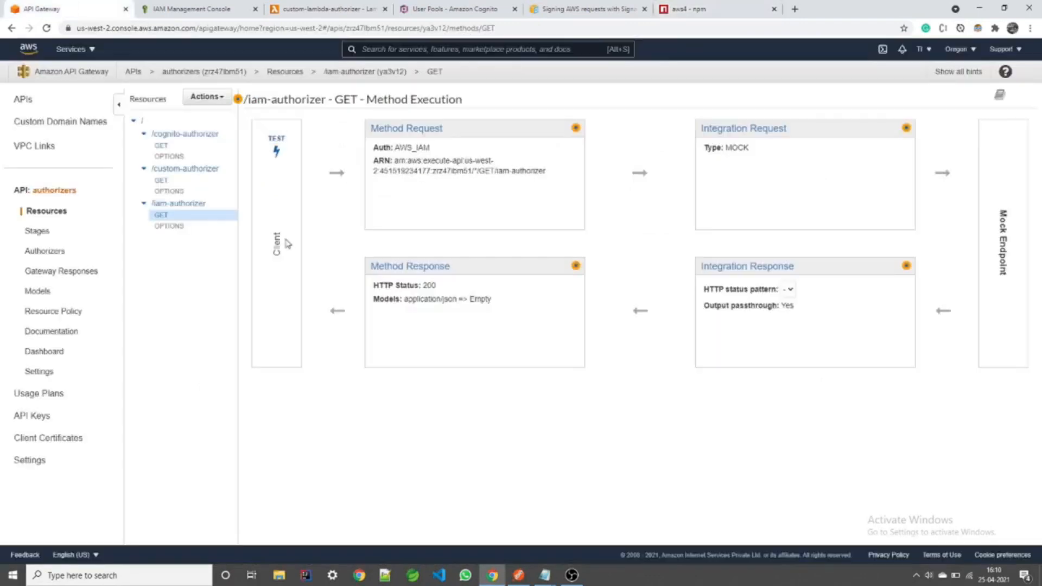
Step: Highlight AWS_IAM in Method Request, then mark '1.AWS_IAM' and 'iam user' in the API notes
left_click_drag(432, 147, 393, 147)
left_click(462, 148)
left_click(568, 537)
double_click(325, 241)
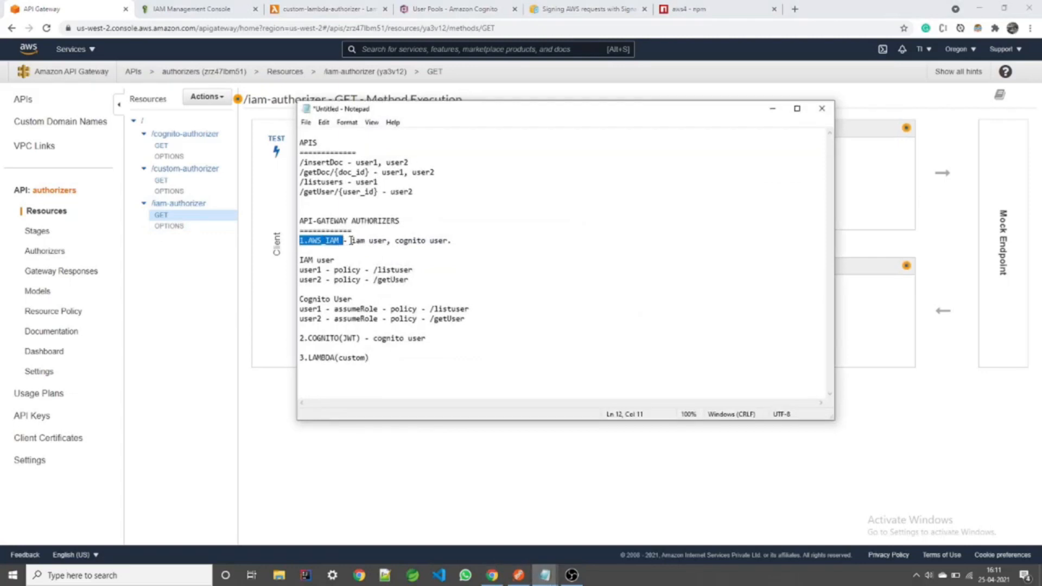
left_click_drag(351, 241, 386, 240)
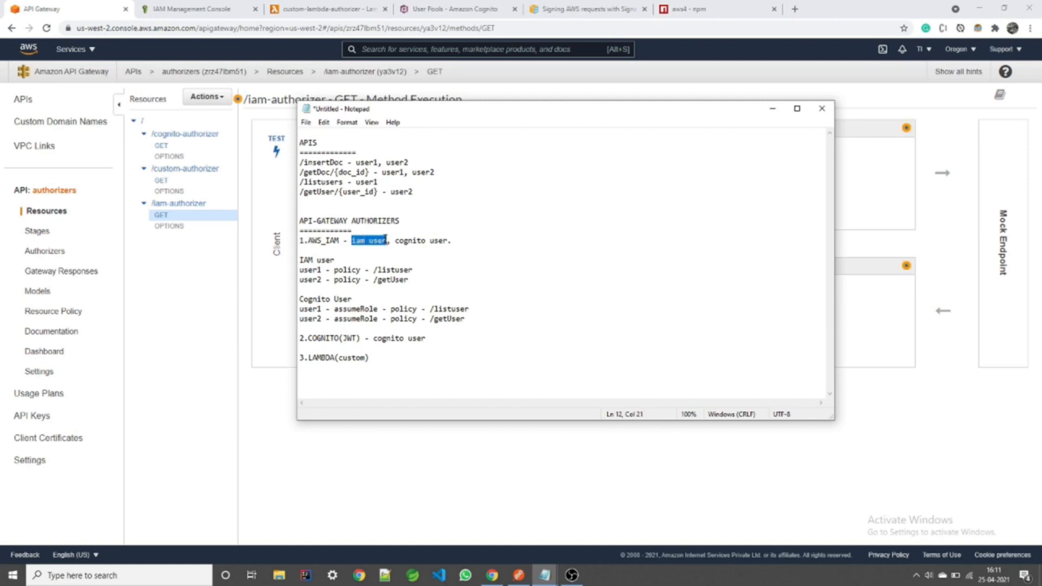
Step: Review the IAM user's policy JSON allowing execute-api:invoke on the iam-authorizer GET resource
left_click(204, 10)
scroll(442, 447, "down", 1)
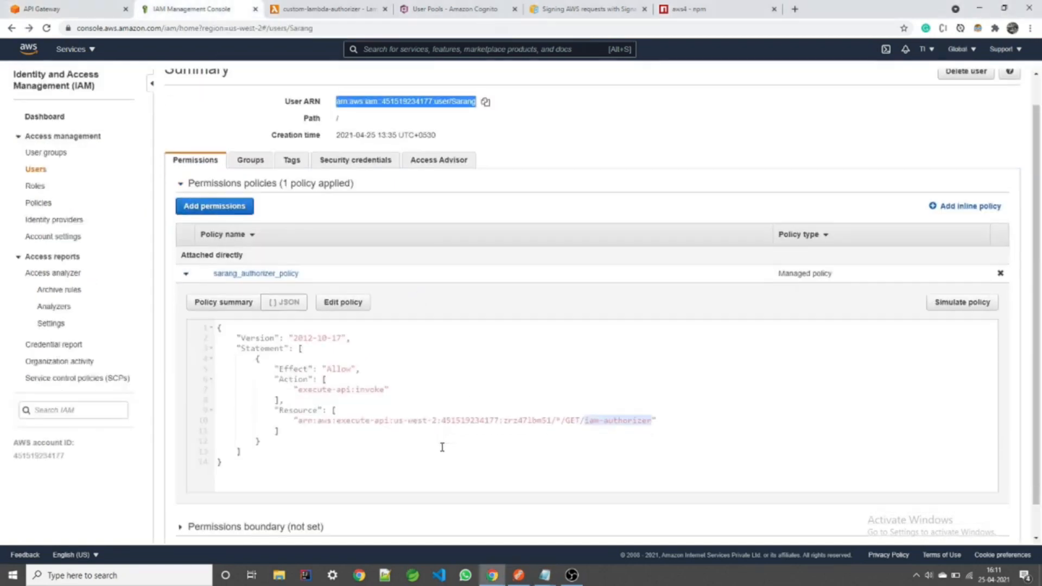
scroll(442, 447, "down", 1)
left_click_drag(459, 397, 643, 386)
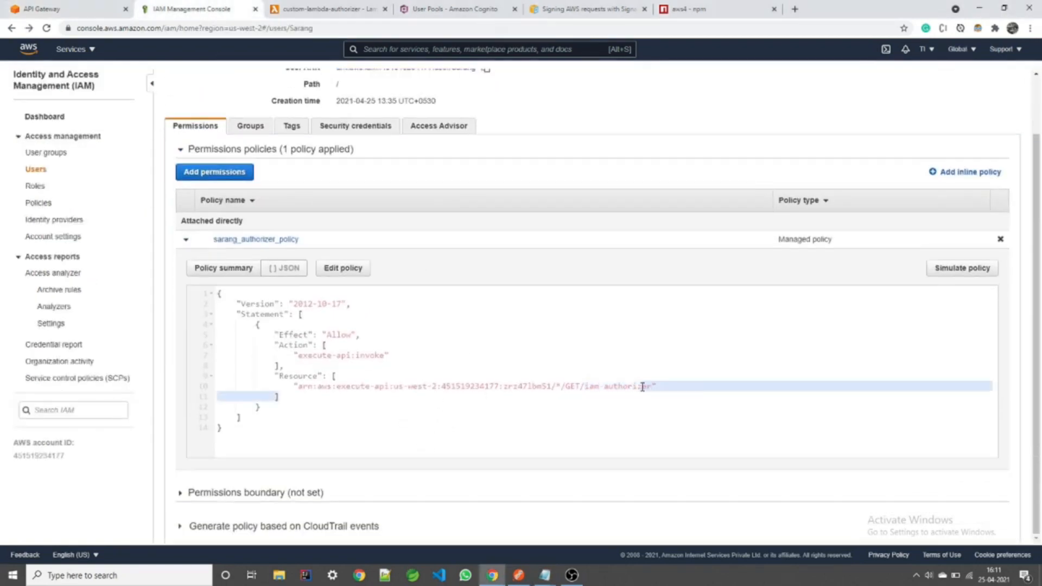
left_click(596, 390)
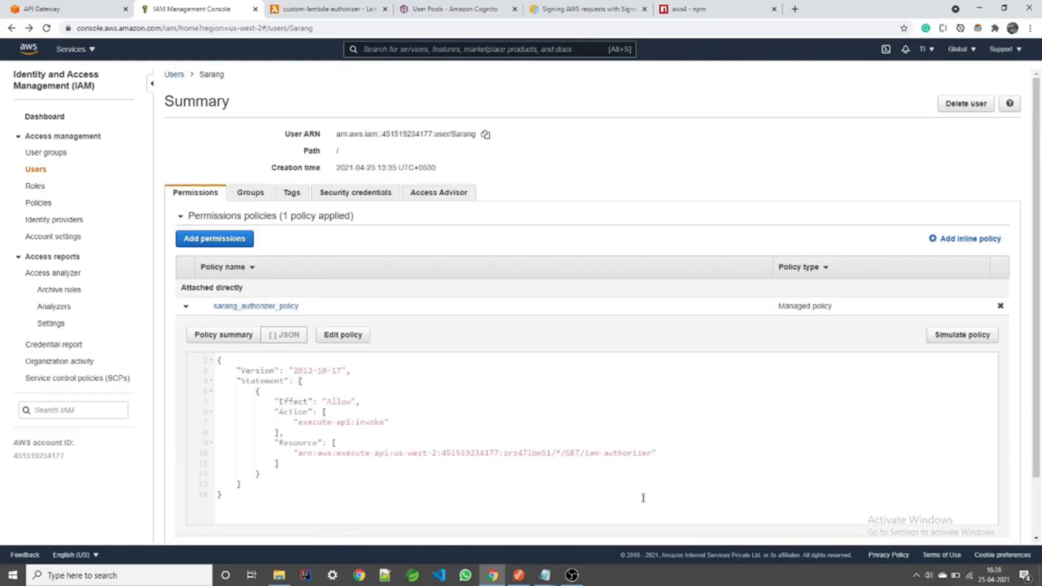
Step: Check the AWS_IAM authorizer entry in the notes, then return to Postman's AWS Signature settings
mouse_move(544, 575)
left_click(572, 540)
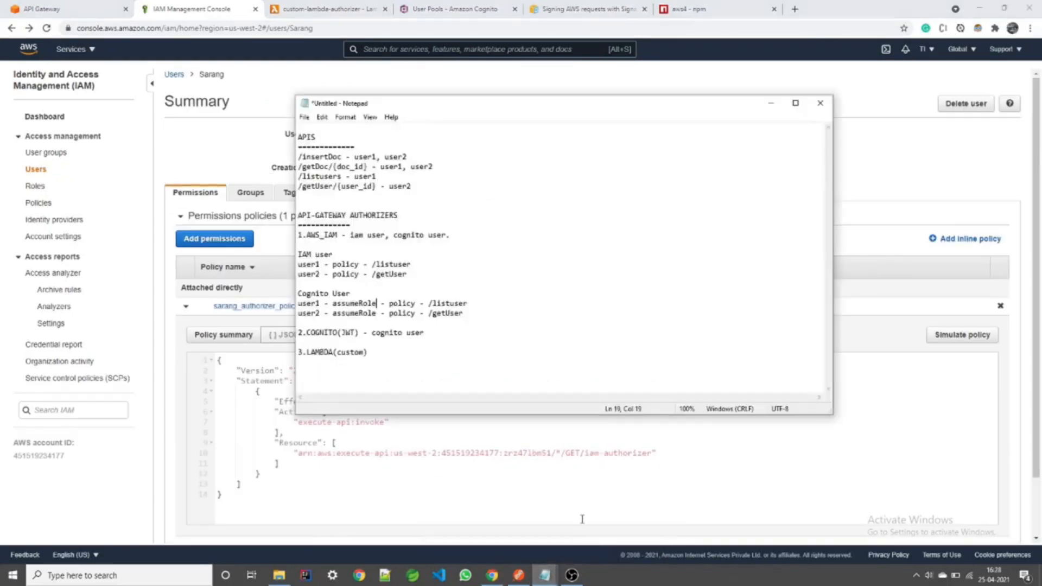
left_click_drag(338, 235, 310, 232)
left_click(387, 281)
left_click(518, 575)
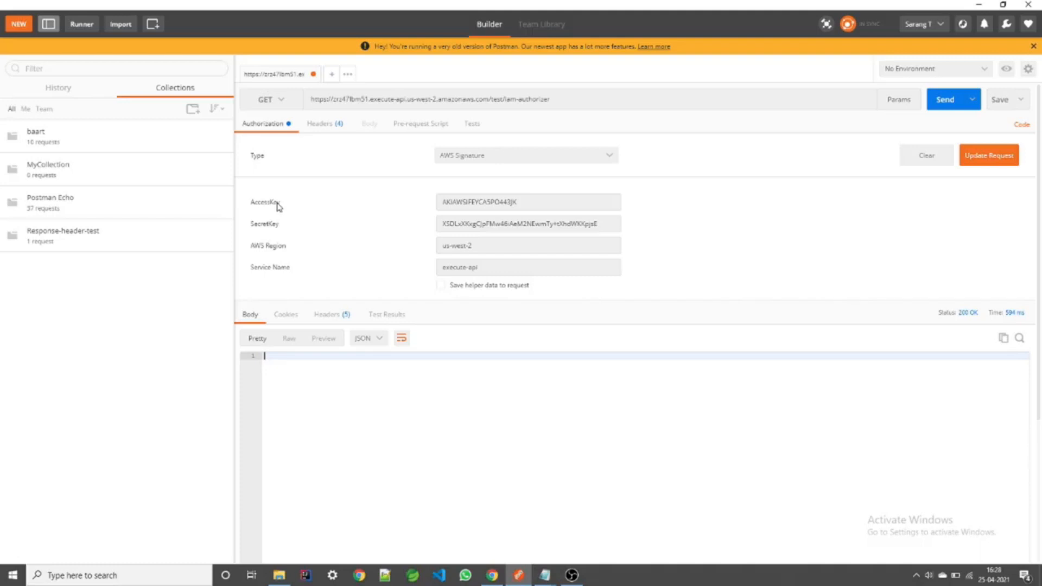
Step: Rename assumeRole to assumeRoleApi on both the user1 and user2 Cognito lines in the notes
mouse_move(545, 575)
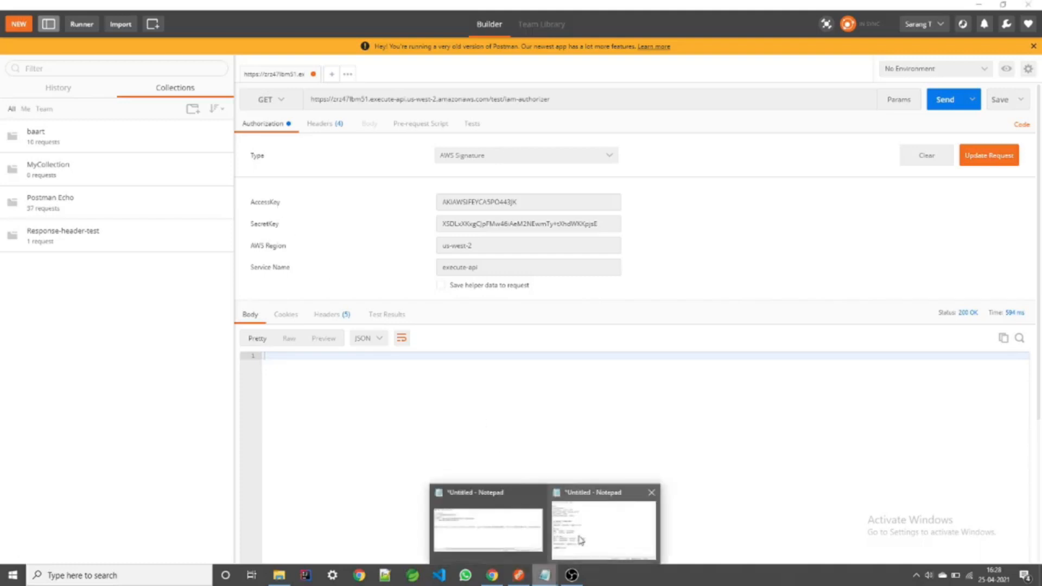
left_click(581, 540)
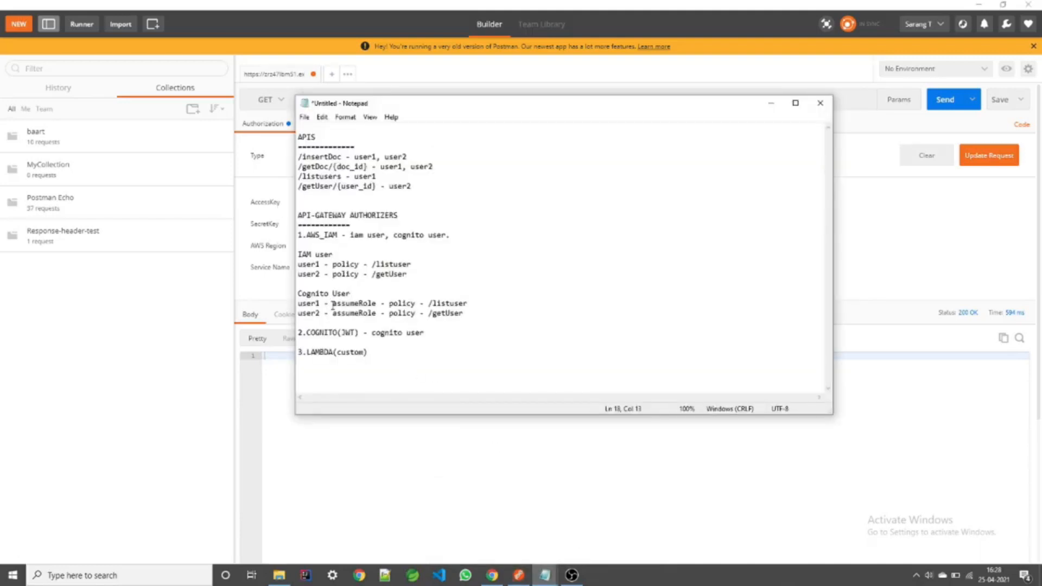
left_click_drag(334, 305, 372, 304)
left_click(376, 303)
double_click(403, 303)
left_click_drag(428, 303, 465, 304)
left_click(468, 303)
type("Api")
key("Down")
type("Api")
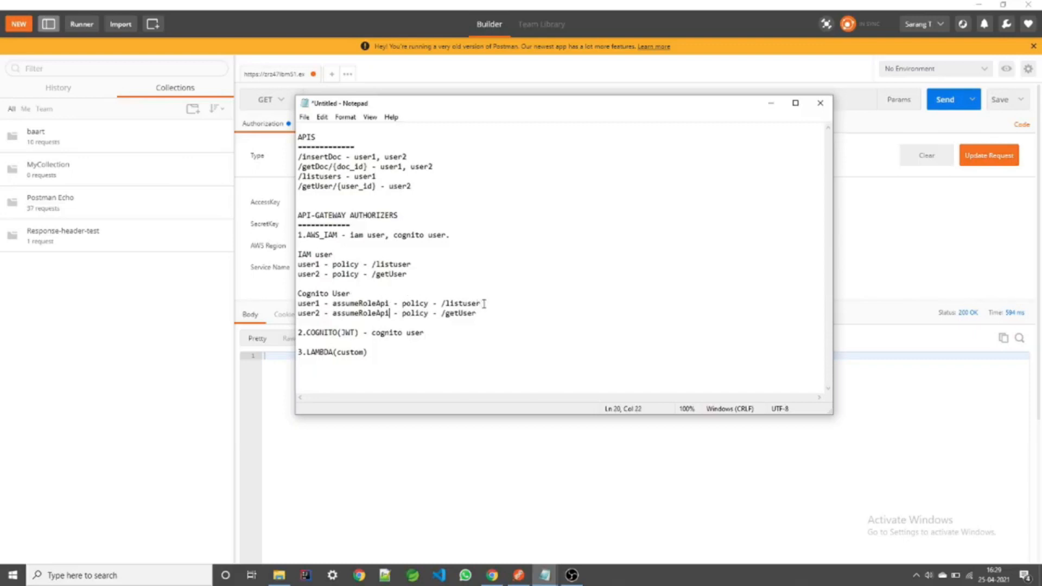
Step: Add '(Access, secret, session token' after user1's assumeRoleApi and minimize the notes
left_click(392, 303)
type("(Access, secret, session token")
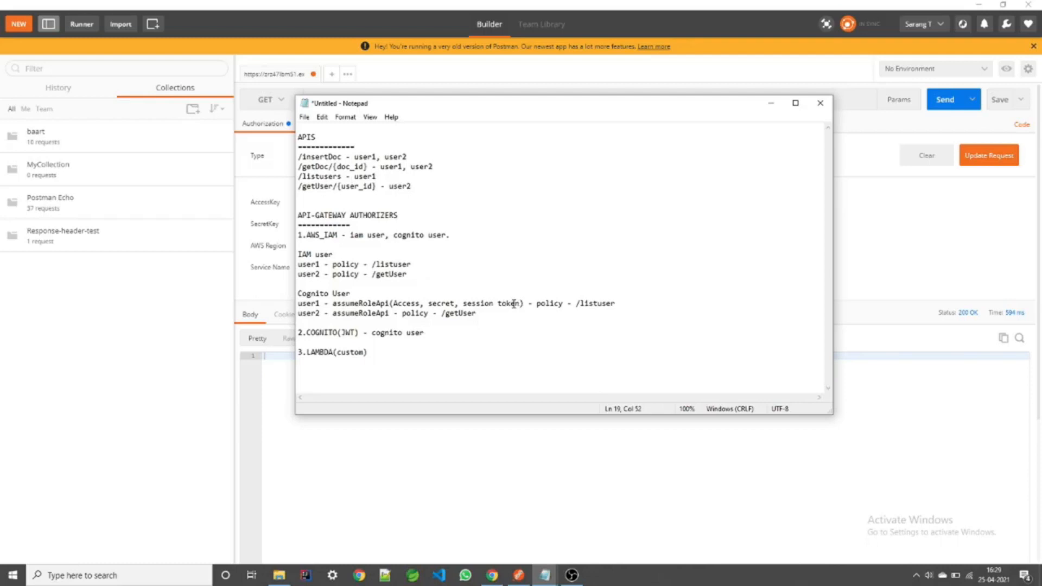
left_click_drag(393, 303, 451, 303)
left_click(497, 312)
left_click(770, 106)
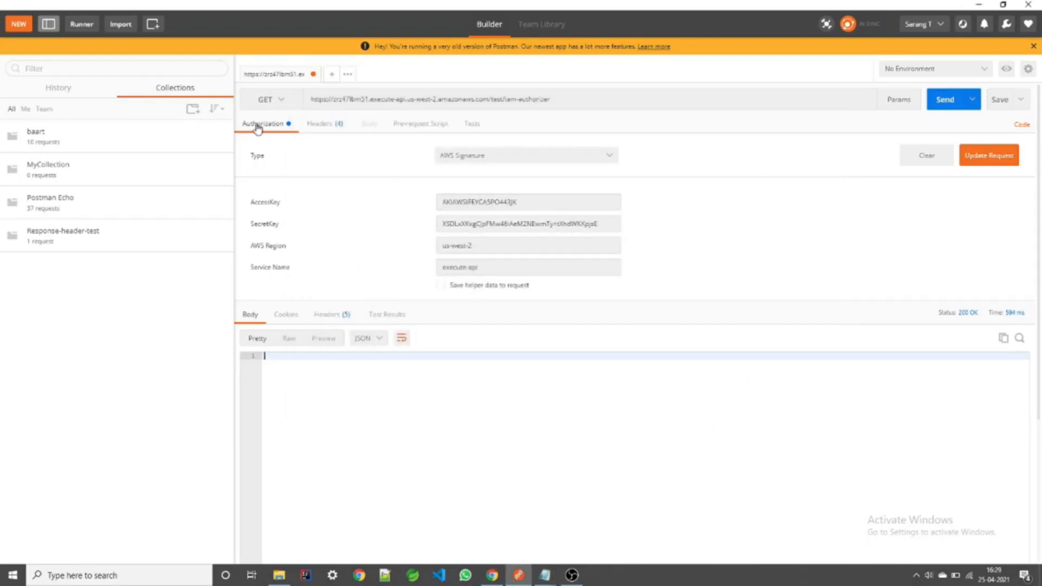
Step: Add an X-Security-token key to the request headers, ready for its value
left_click(332, 129)
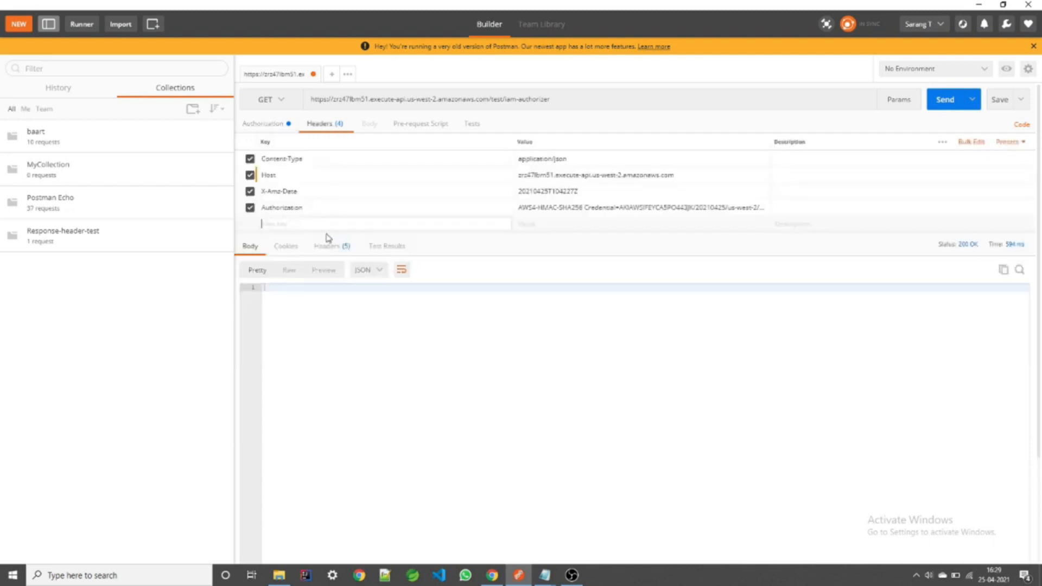
type("X-S")
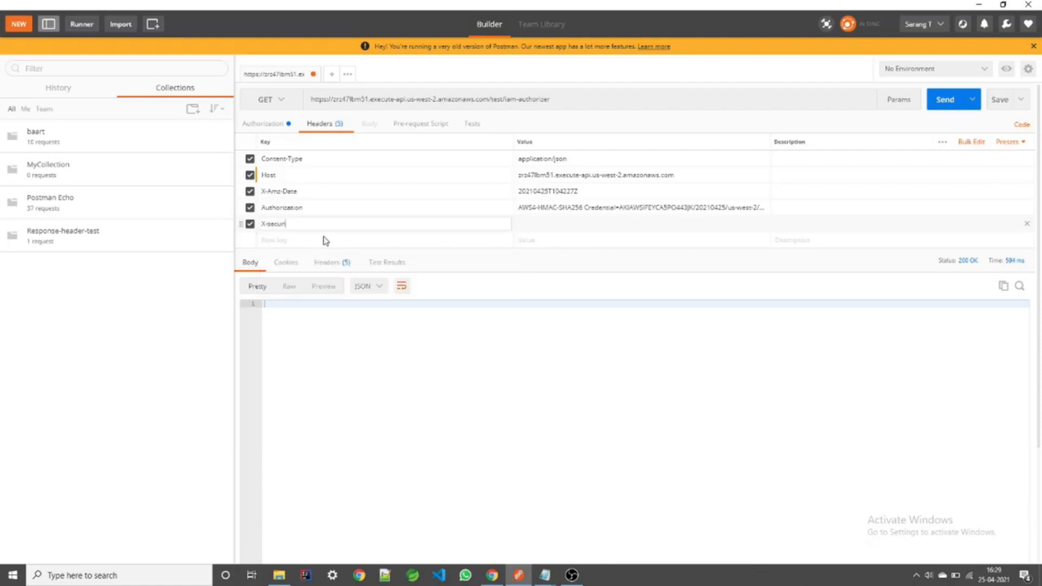
type("ecurity-token")
left_click(600, 225)
Step: Bring the authorizer notes forward and mark the Cognito User heading
mouse_move(545, 574)
left_click(483, 516)
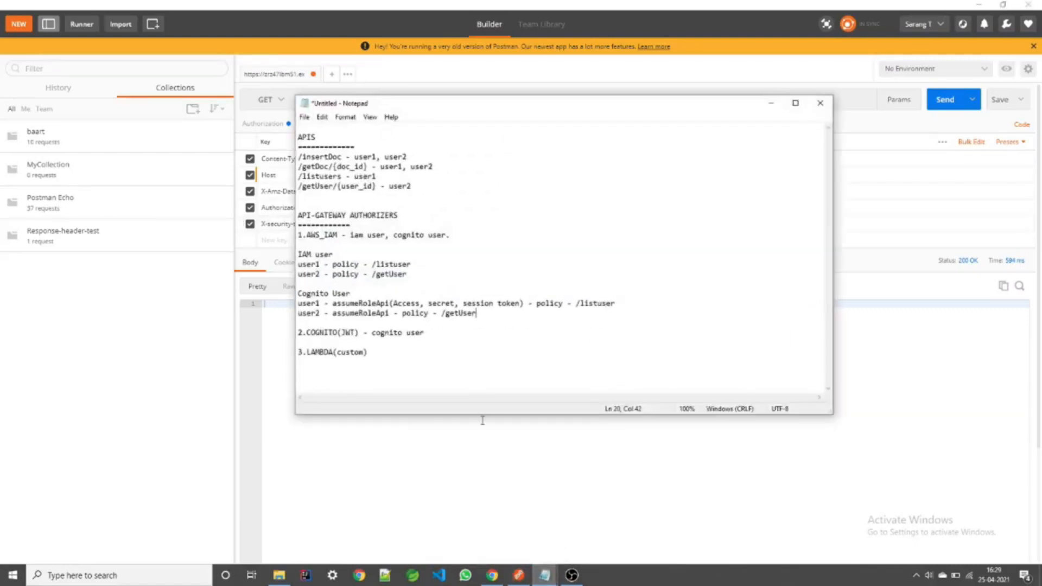
left_click_drag(353, 293, 298, 293)
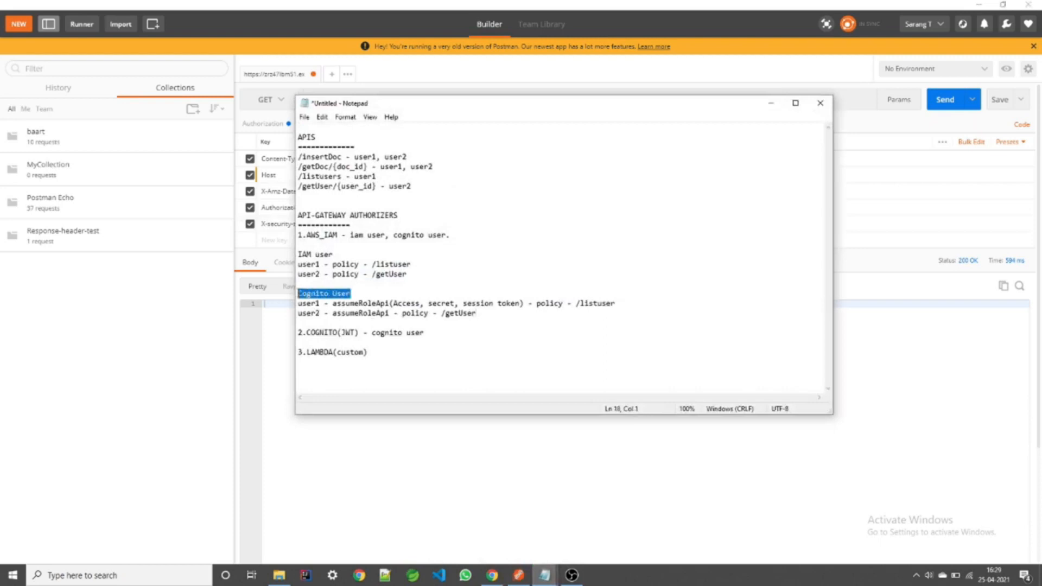
left_click(369, 293)
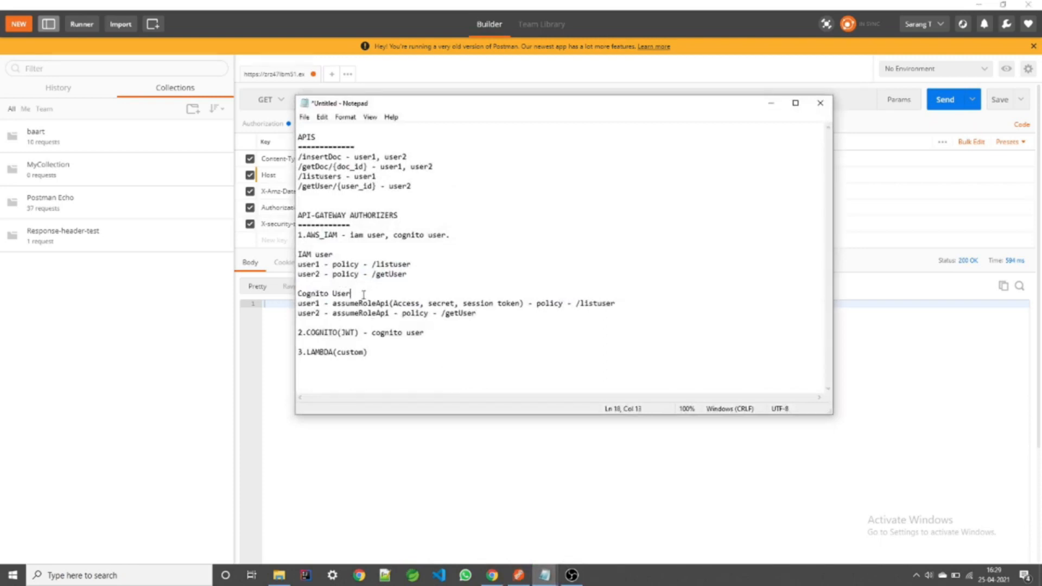
left_click_drag(335, 254, 298, 254)
left_click(342, 252)
double_click(357, 304)
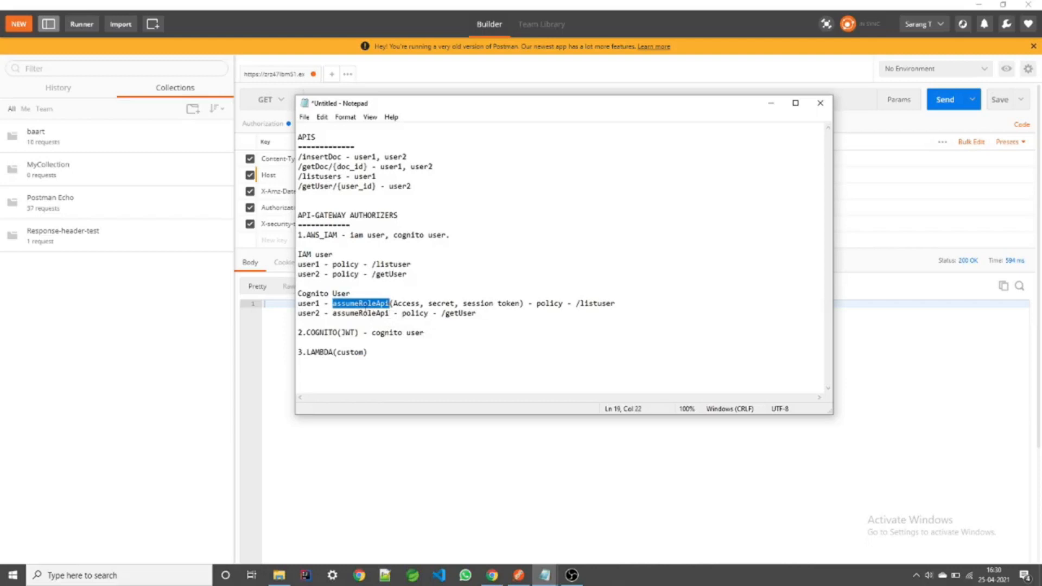
left_click(377, 304)
left_click_drag(389, 302, 524, 306)
left_click(523, 306)
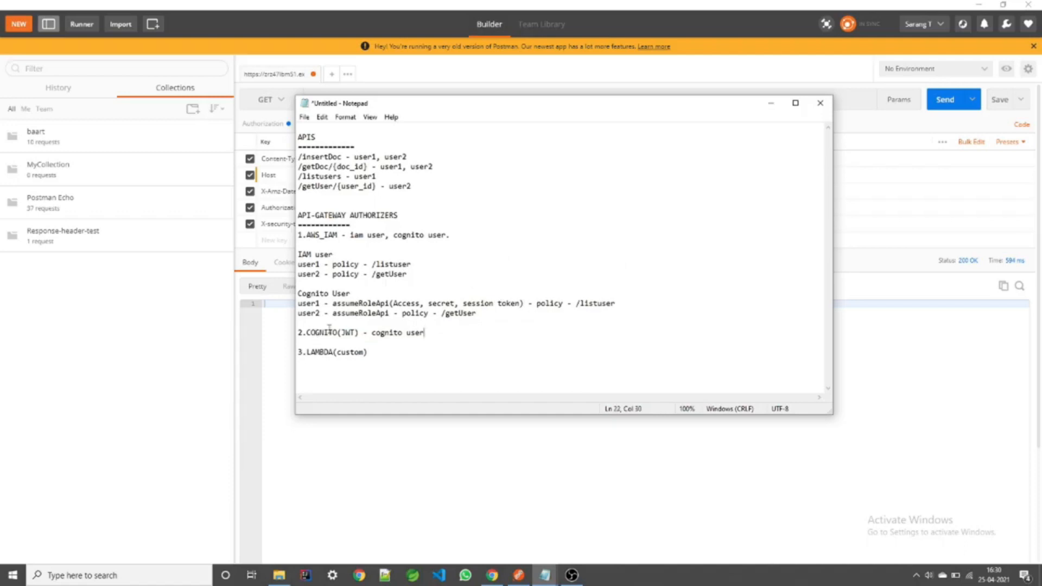
left_click_drag(307, 332, 358, 330)
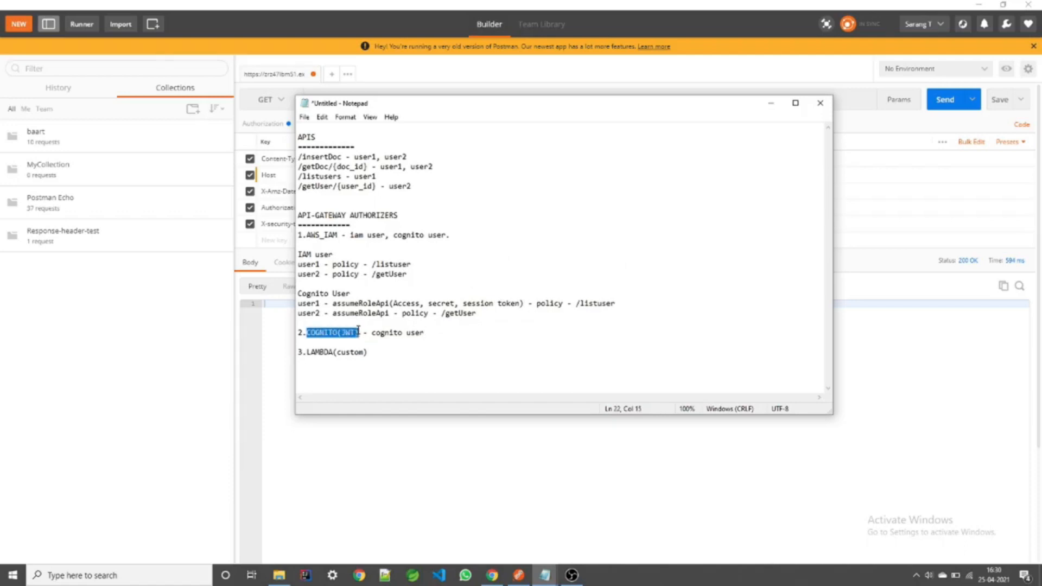
left_click(359, 329)
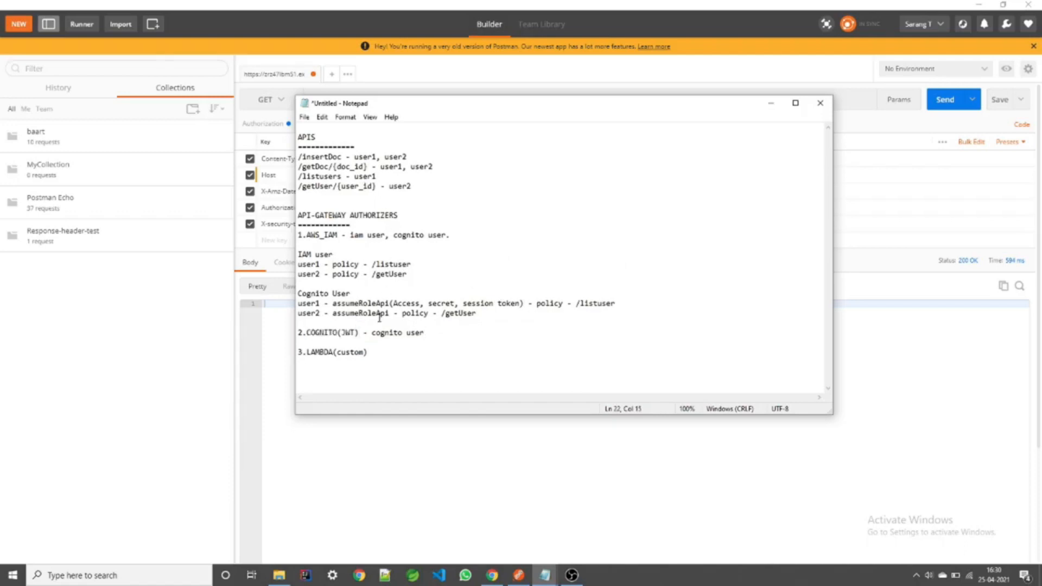
left_click_drag(359, 332, 340, 332)
left_click_drag(360, 332, 341, 332)
left_click(351, 332)
Step: Show the users list of the Cognito user pool in the browser
left_click(491, 574)
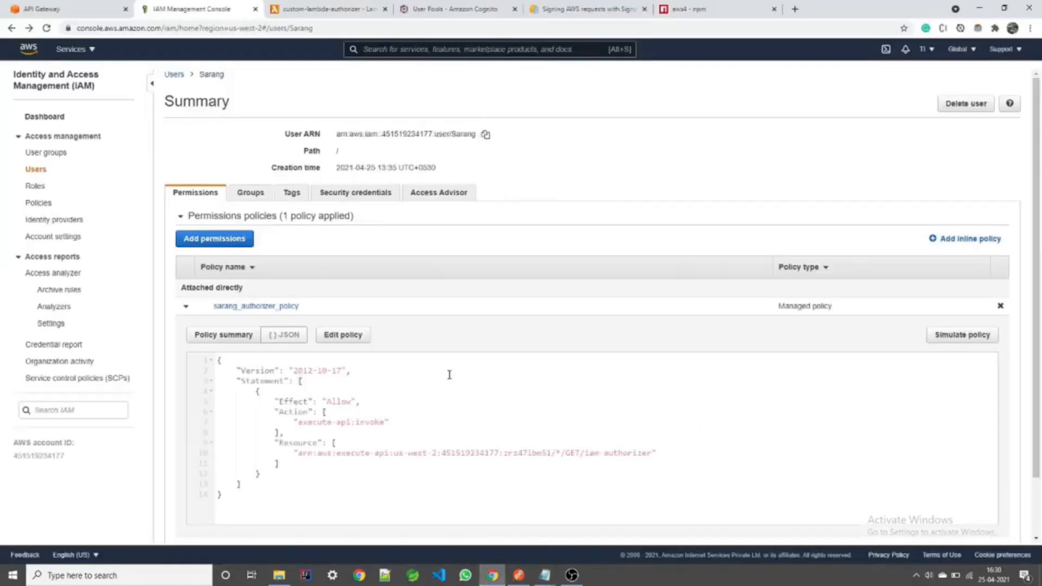
left_click(448, 8)
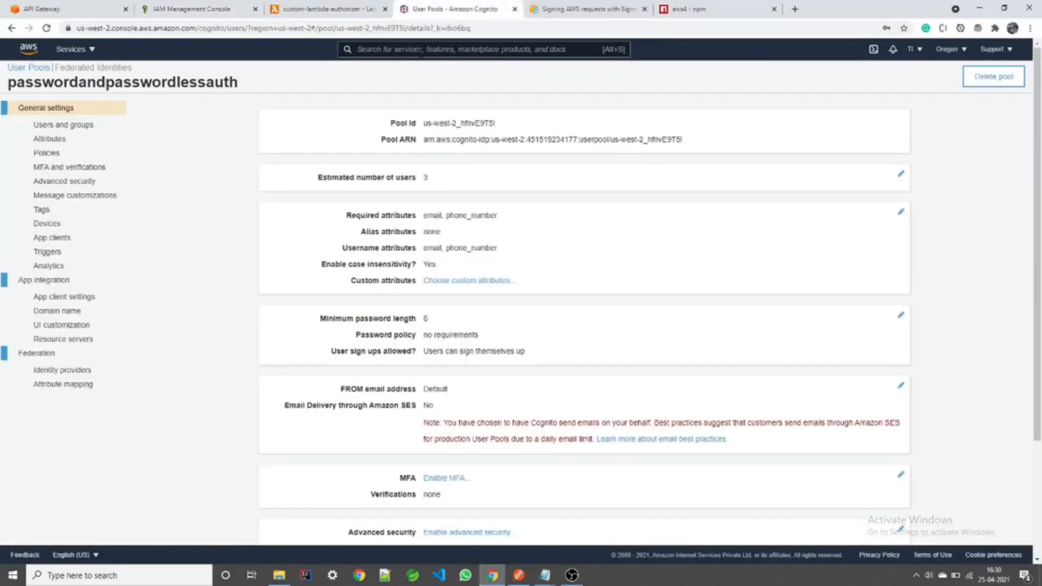
left_click(64, 127)
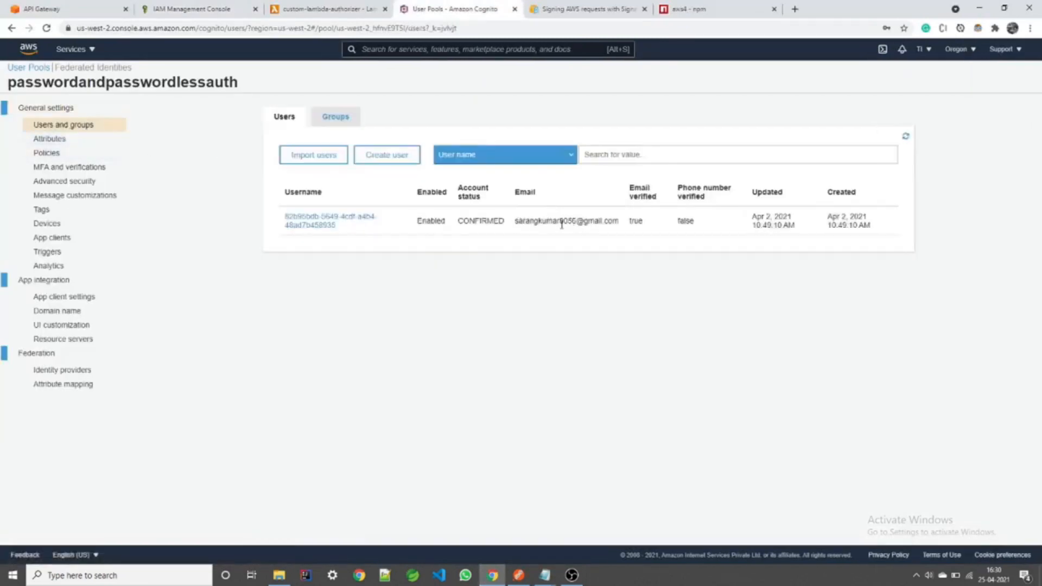
Step: Select the saved aws cognito-idp admin-initiate-auth command in the second Notepad
left_click(545, 575)
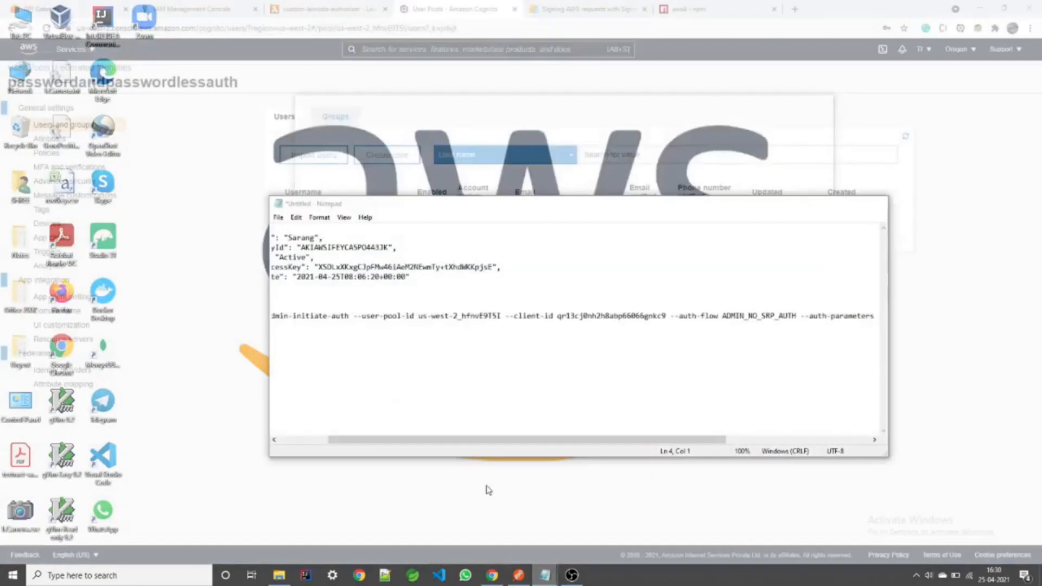
left_click(487, 542)
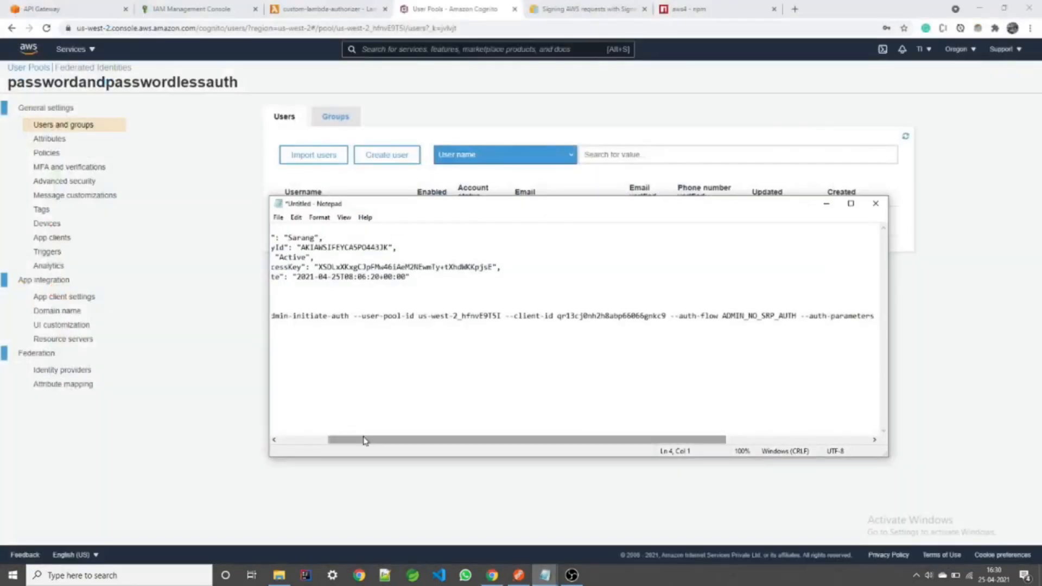
left_click_drag(272, 316, 300, 319)
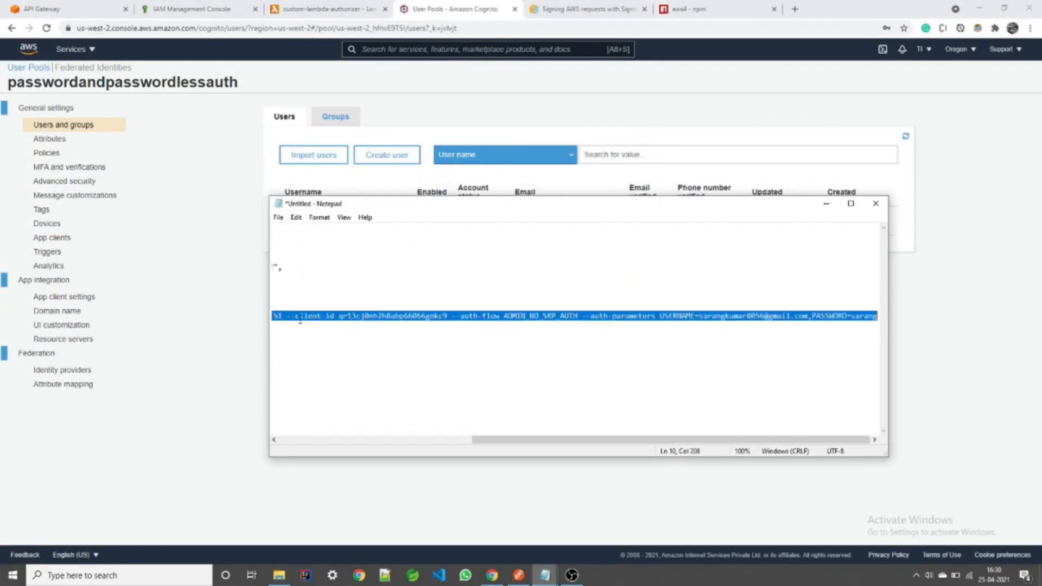
left_click(182, 582)
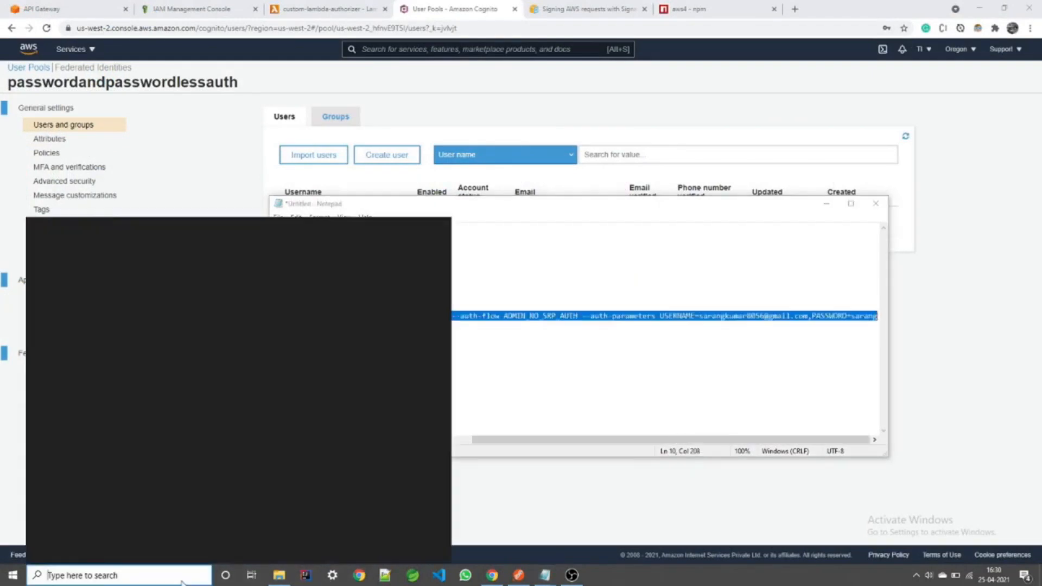
Step: Open Command Prompt and run the pasted cognito-idp admin-initiate-auth command
type("cmd")
key("Return")
right_click(369, 204)
key("Return")
Step: Page through the AccessToken, RefreshToken and IdToken output, then return to Postman
left_click_drag(607, 199, 759, 198)
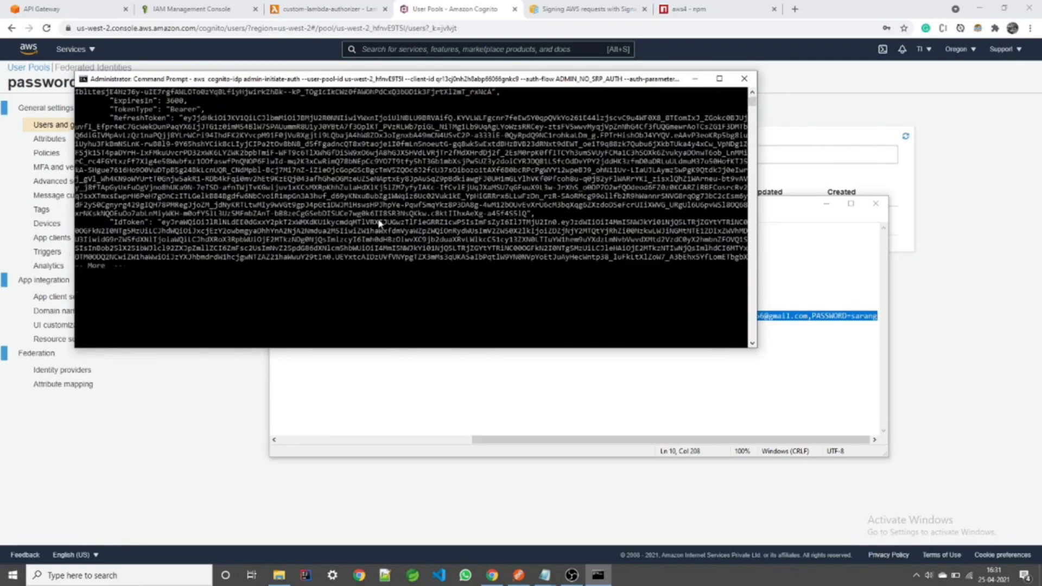
scroll(321, 225, "up", 1)
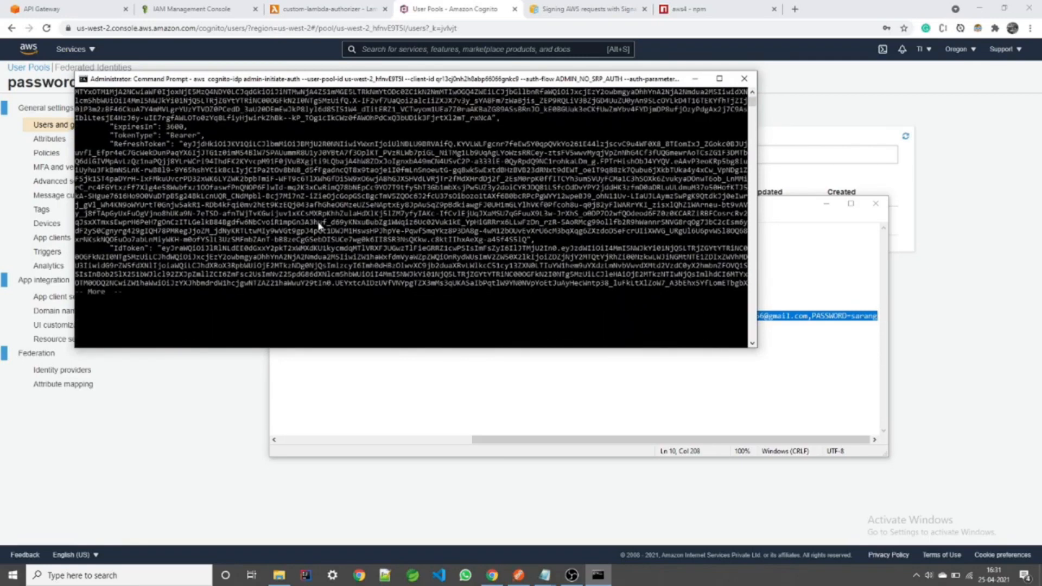
key("Return")
key("Return")
key("Return")
key("Return")
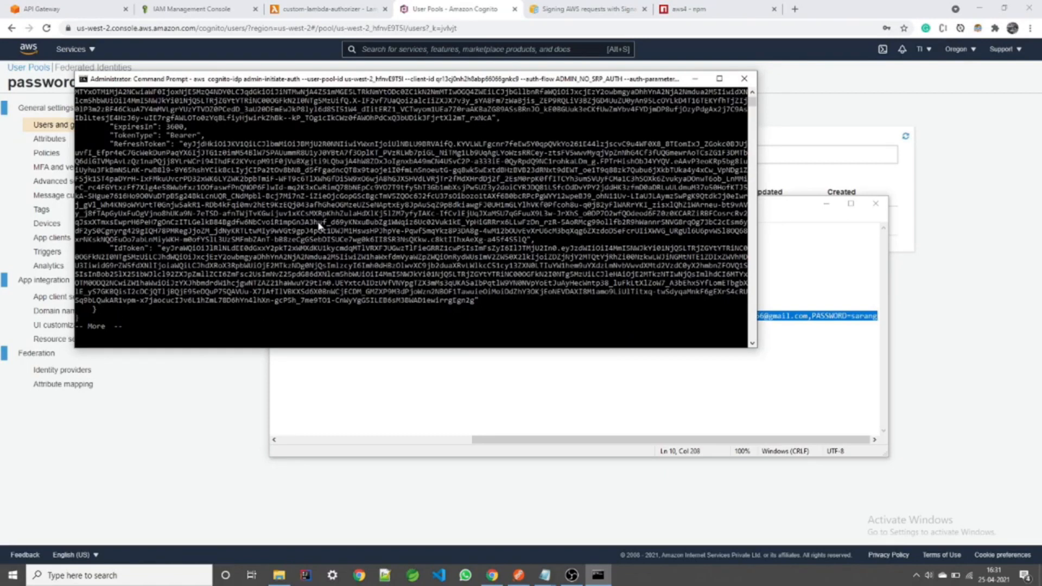
key("Return")
left_click_drag(116, 240, 138, 240)
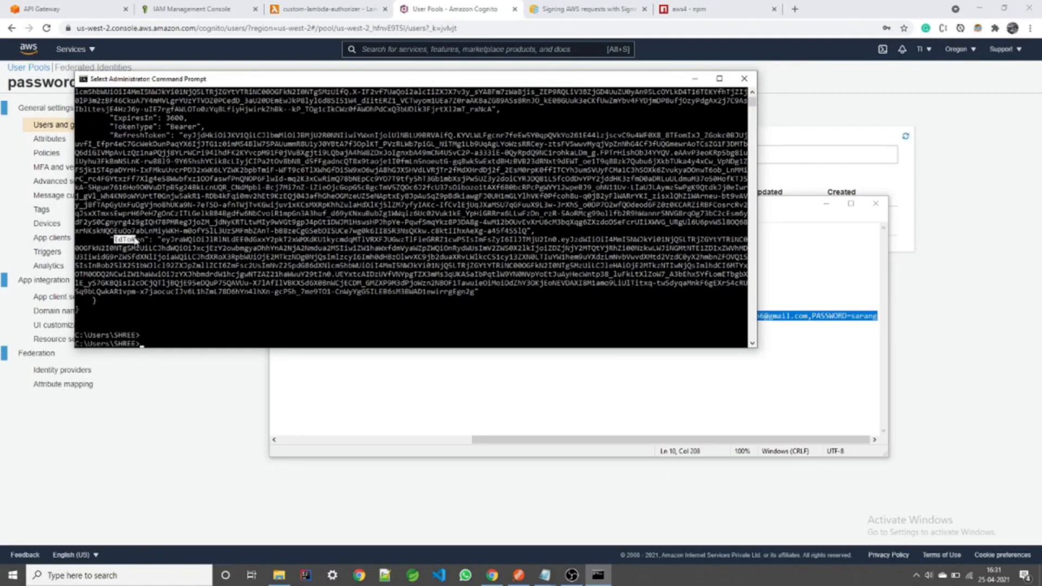
scroll(138, 221, "up", 1)
left_click_drag(107, 161, 142, 164)
scroll(144, 165, "up", 3)
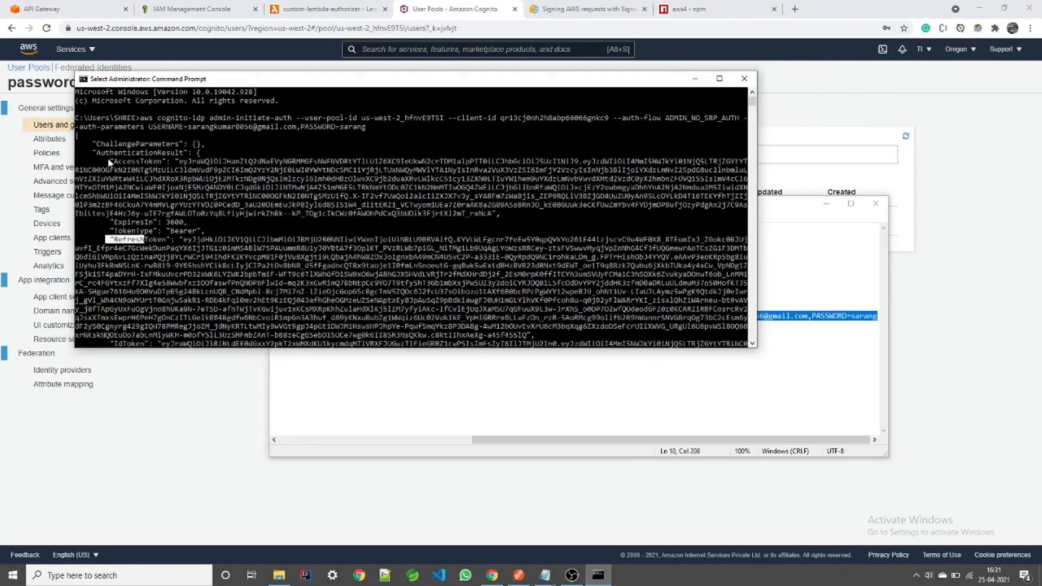
left_click(117, 165)
scroll(141, 228, "down", 6)
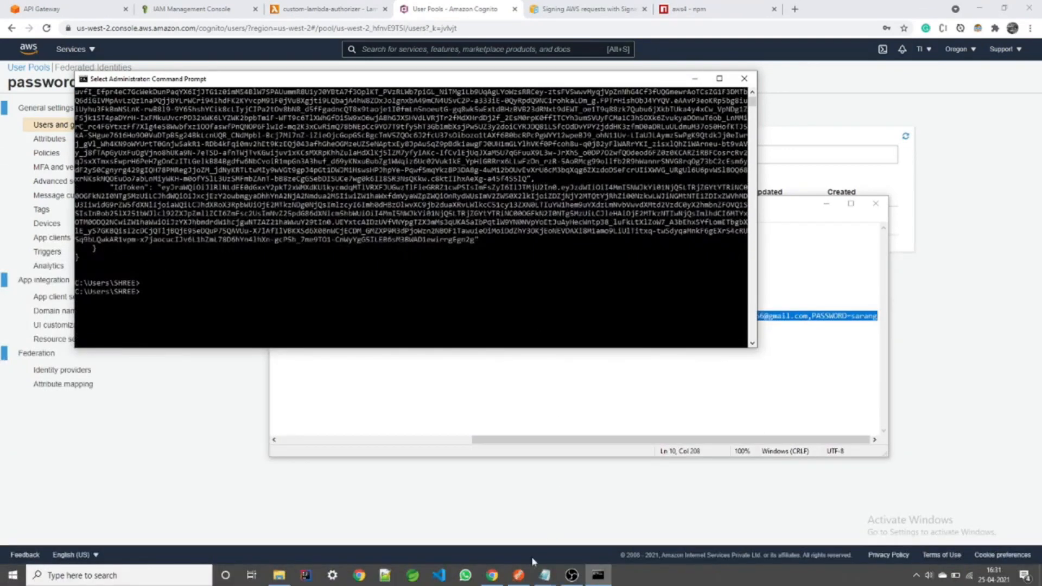
left_click(518, 575)
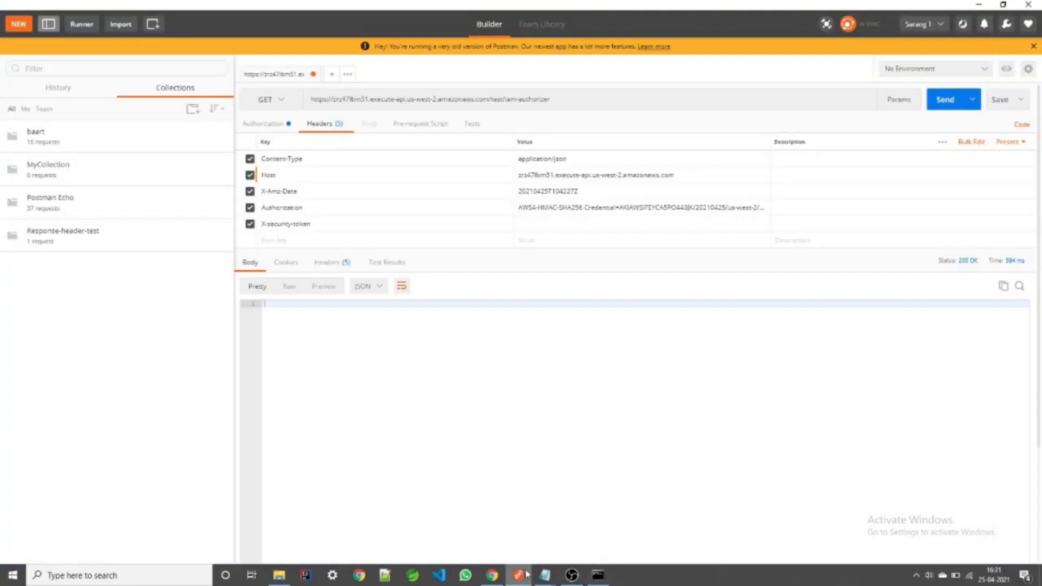
Step: Review the request's authorization and headers, and mark 2.COGNITO in the notes
left_click(283, 125)
left_click(321, 125)
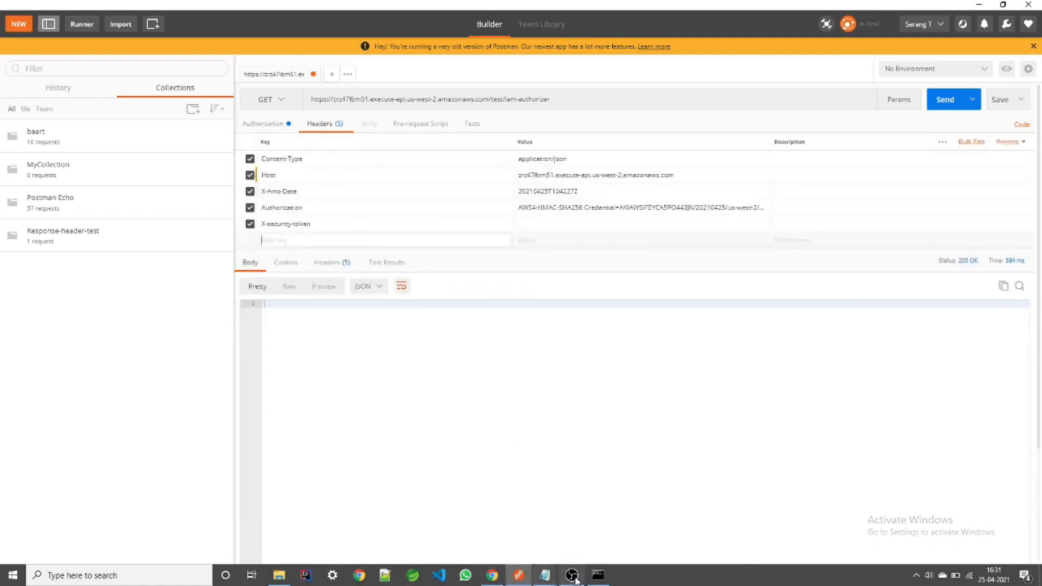
left_click(544, 575)
left_click(574, 552)
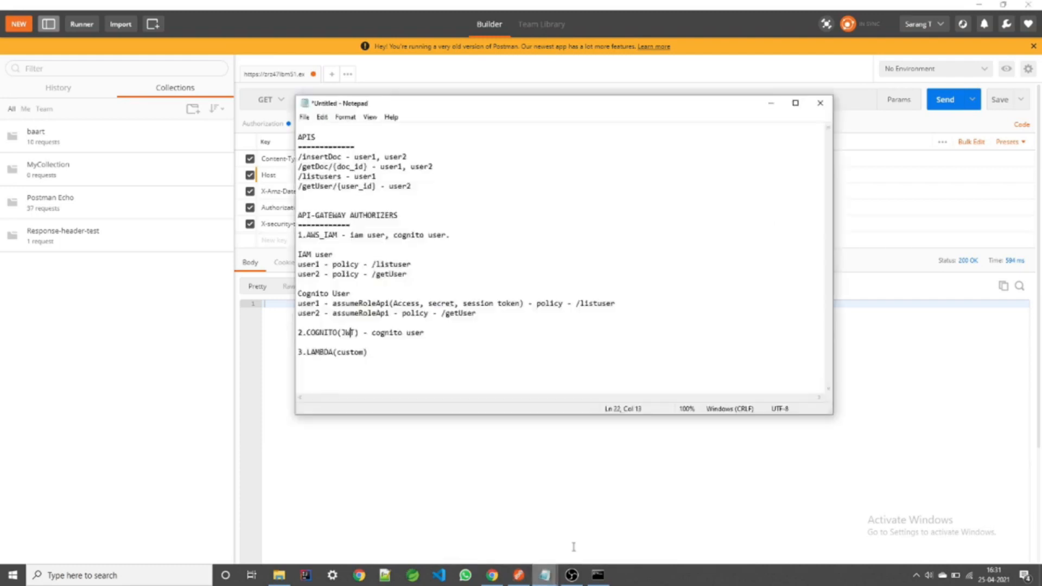
left_click_drag(298, 332, 340, 329)
Step: Copy the IdToken value from the Command Prompt output
left_click(598, 575)
scroll(223, 247, "up", 1)
left_click_drag(163, 216, 473, 272)
right_click(473, 271)
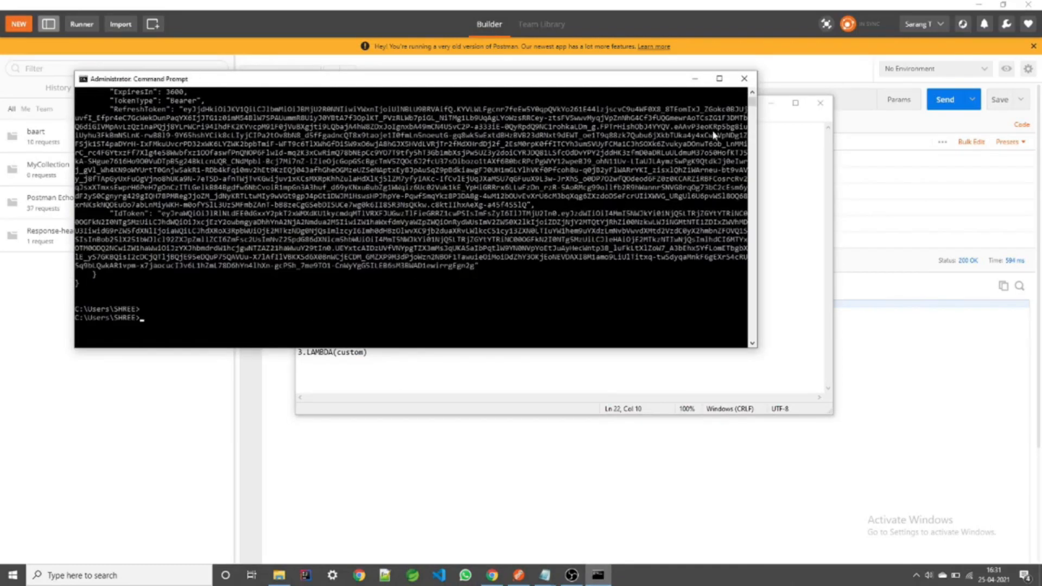
left_click(695, 78)
left_click(771, 103)
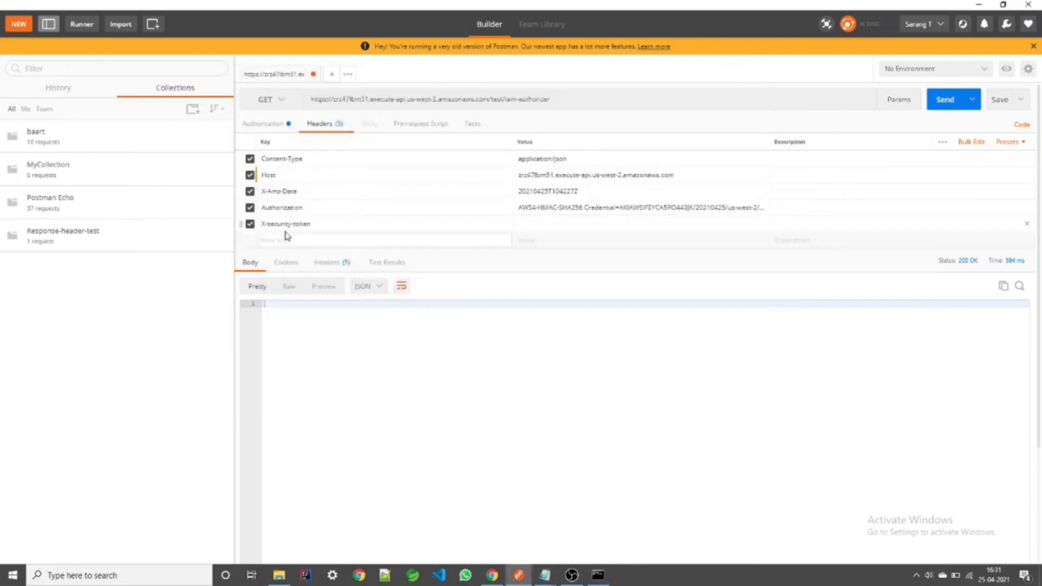
Step: Disable the Content-Type, Host, X-Amz-Date, signed Authorization and X-security-token headers
left_click(271, 125)
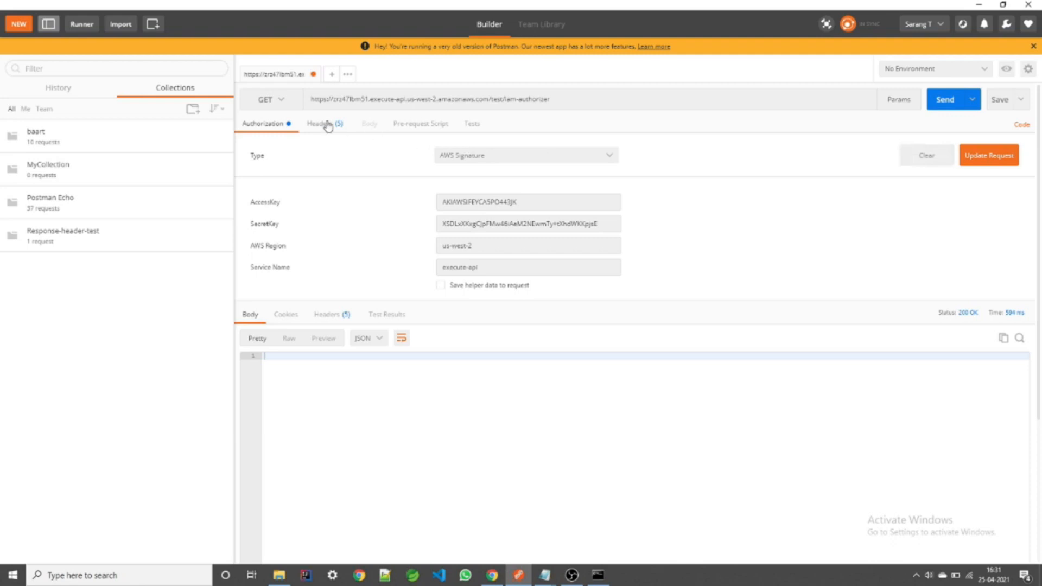
left_click(326, 124)
left_click(250, 160)
left_click(250, 175)
left_click(249, 191)
left_click(250, 207)
left_click(249, 224)
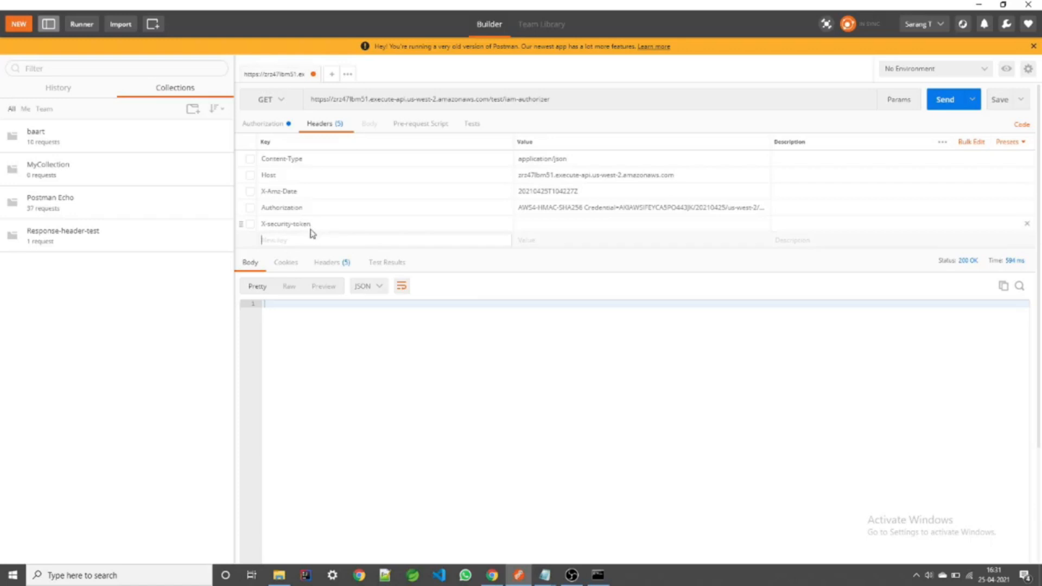
Step: Add a new Authorization header with the copied ID token as its value
type("Autho")
key("Return")
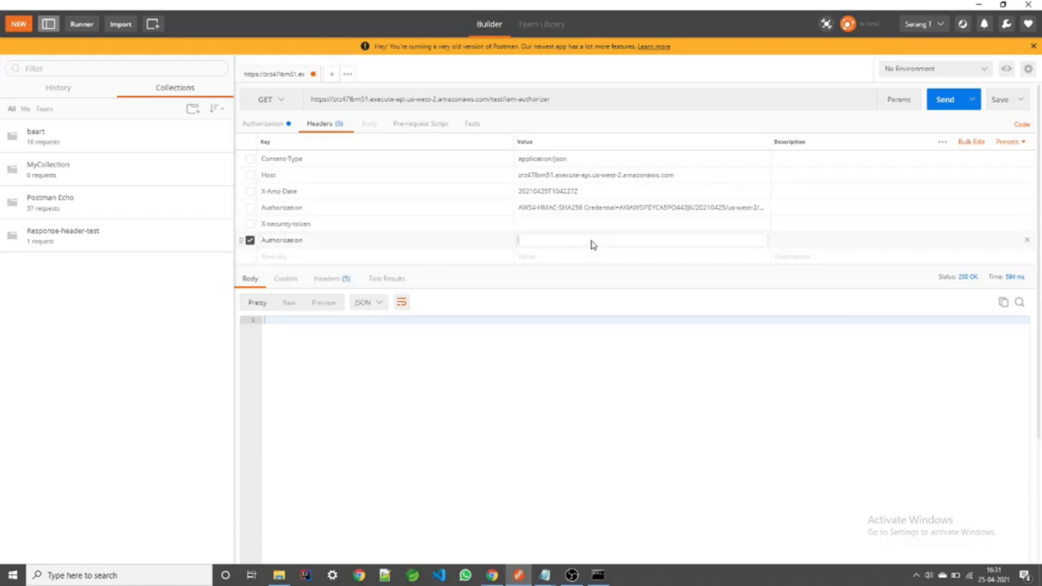
key("ctrl+v")
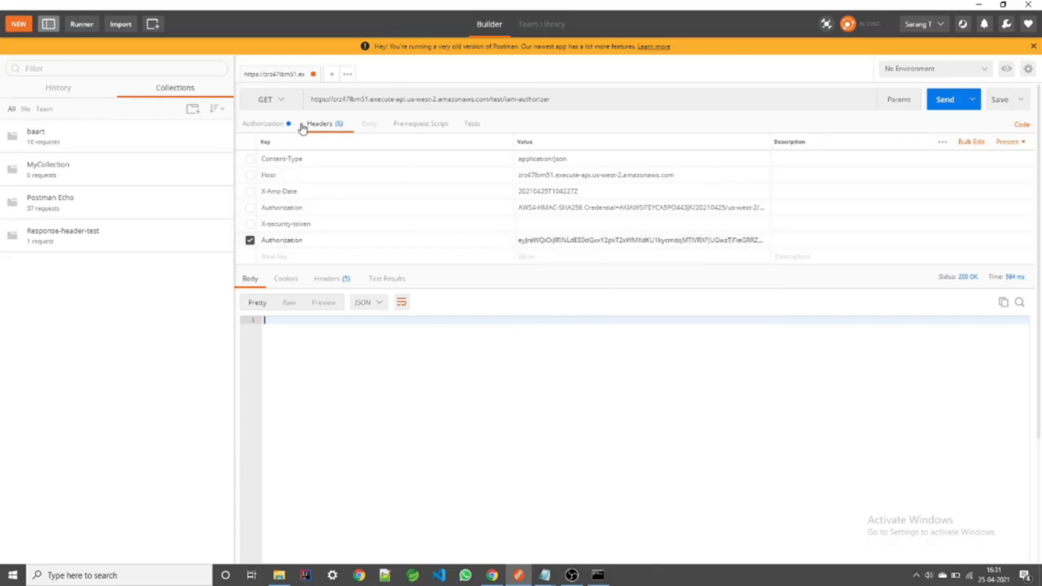
Step: Set the request's auth type to No Auth and check the Authorization token value
left_click(284, 128)
left_click(531, 158)
left_click(497, 176)
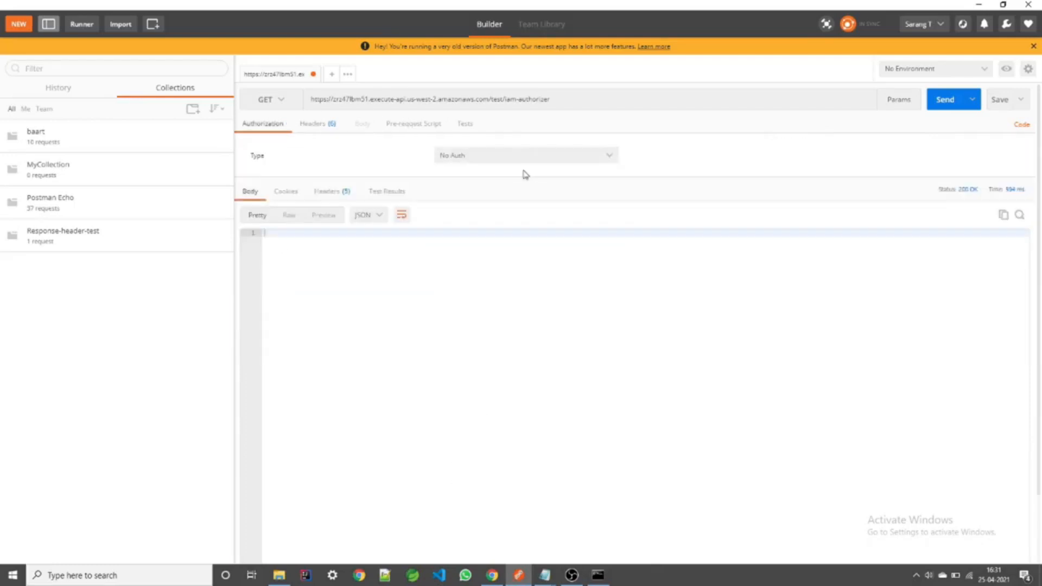
left_click(326, 130)
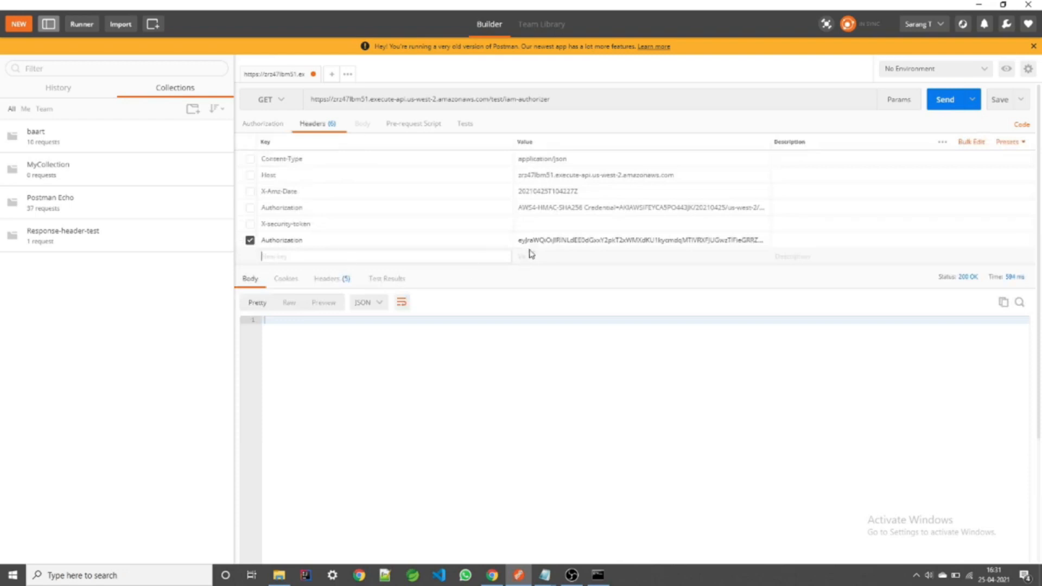
left_click(594, 241)
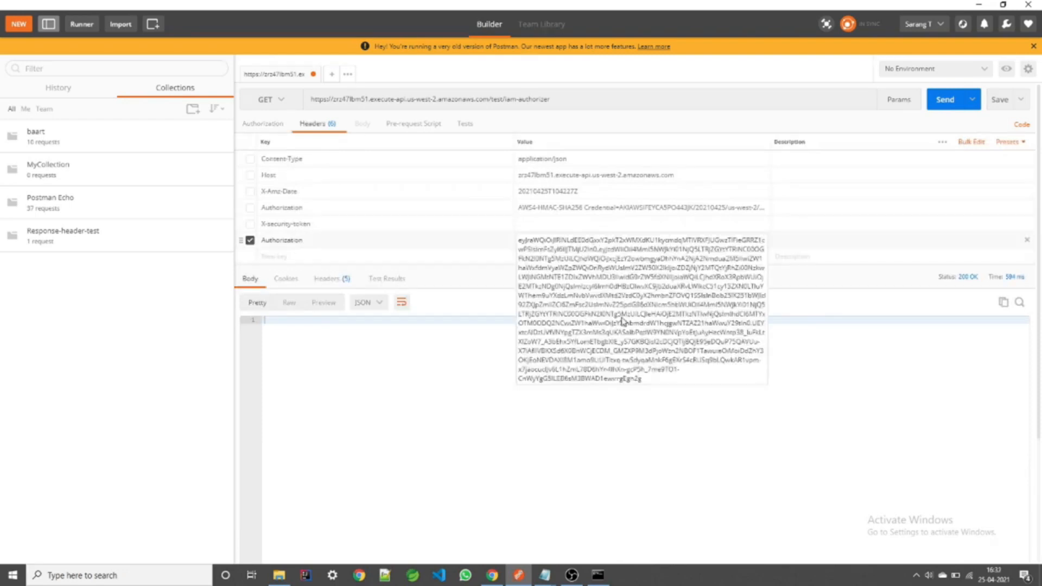
left_click(697, 429)
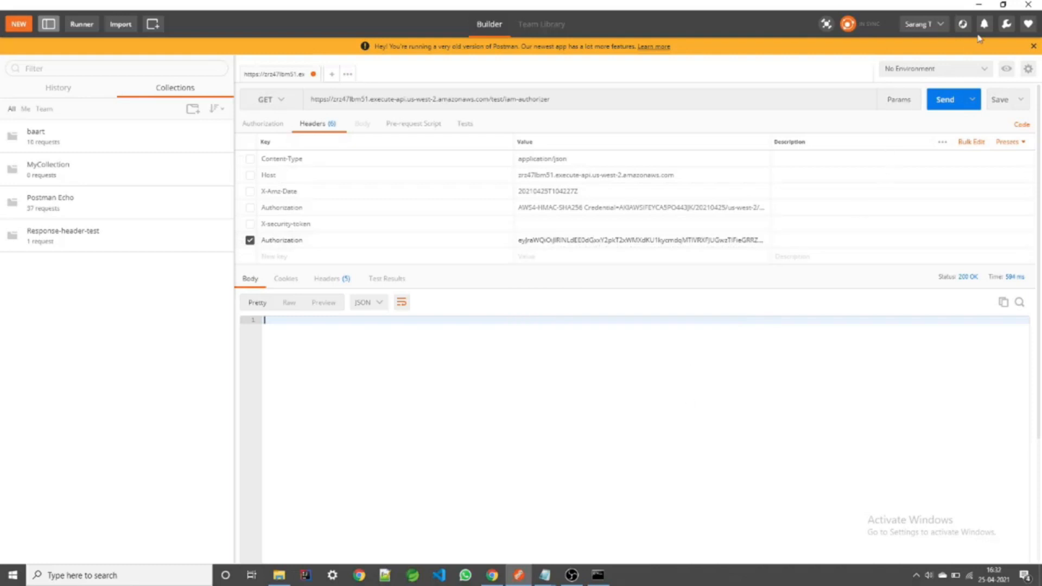
left_click(978, 5)
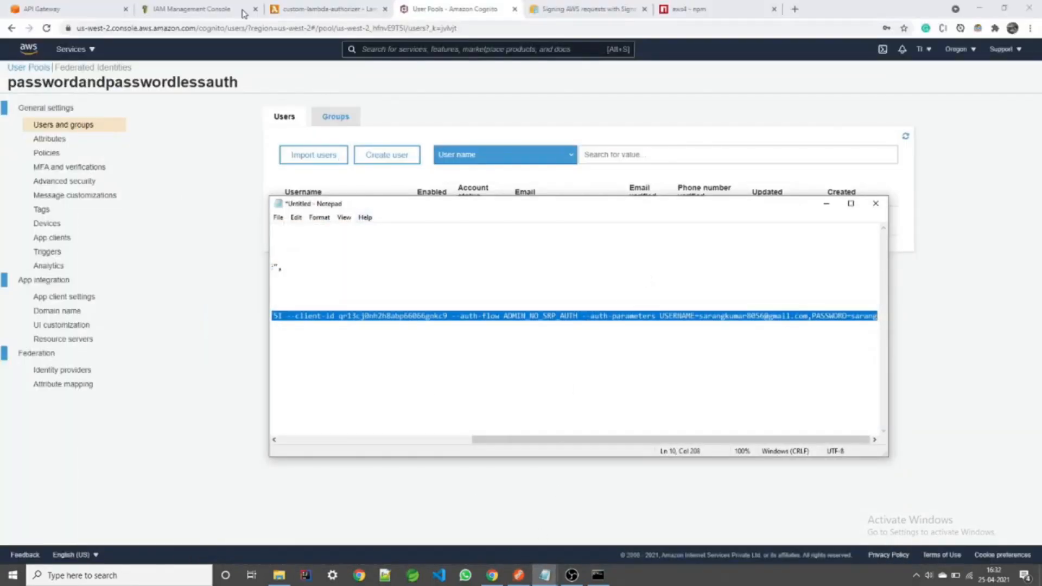
Step: Start a Cognito authorizer named cognito-test using the passwordandpasswordlessauth user pool
left_click(73, 9)
left_click(49, 211)
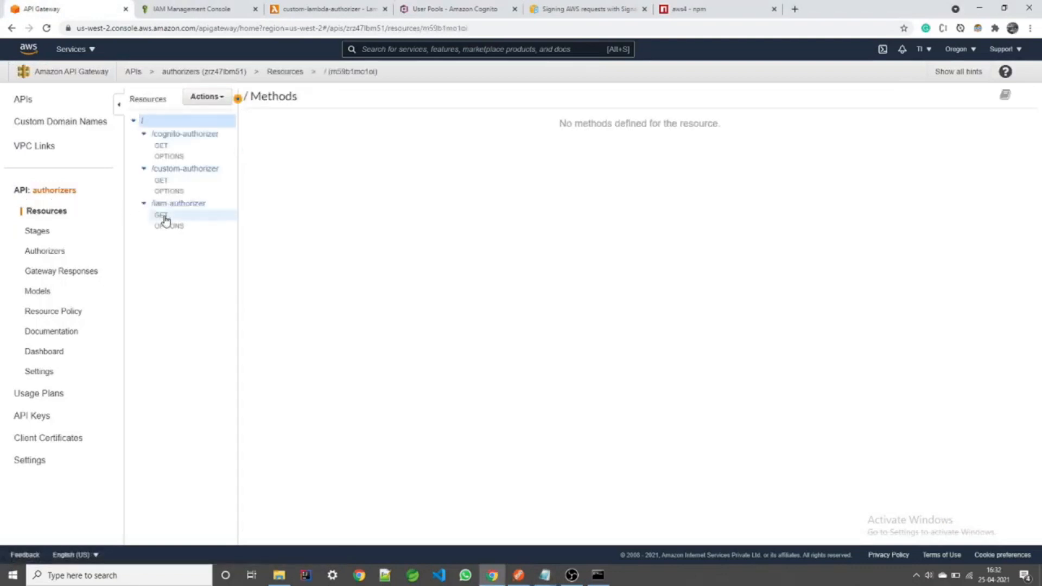
left_click(177, 146)
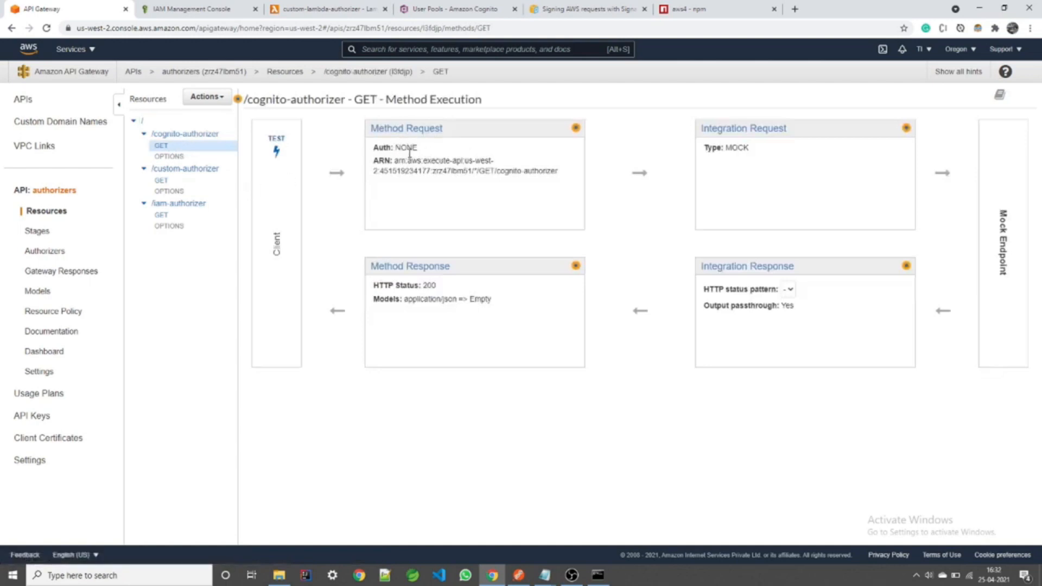
left_click(48, 253)
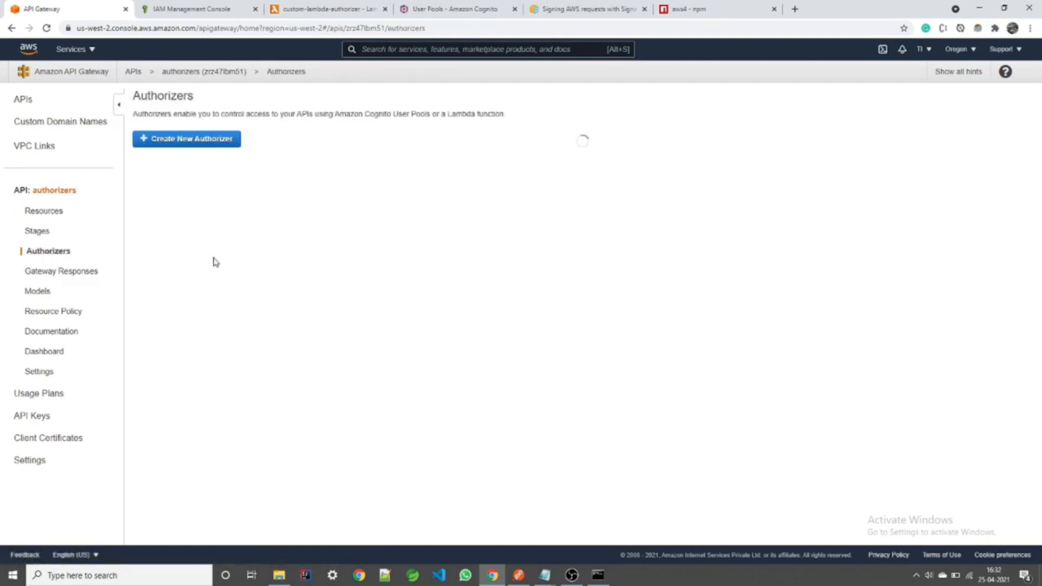
left_click(217, 141)
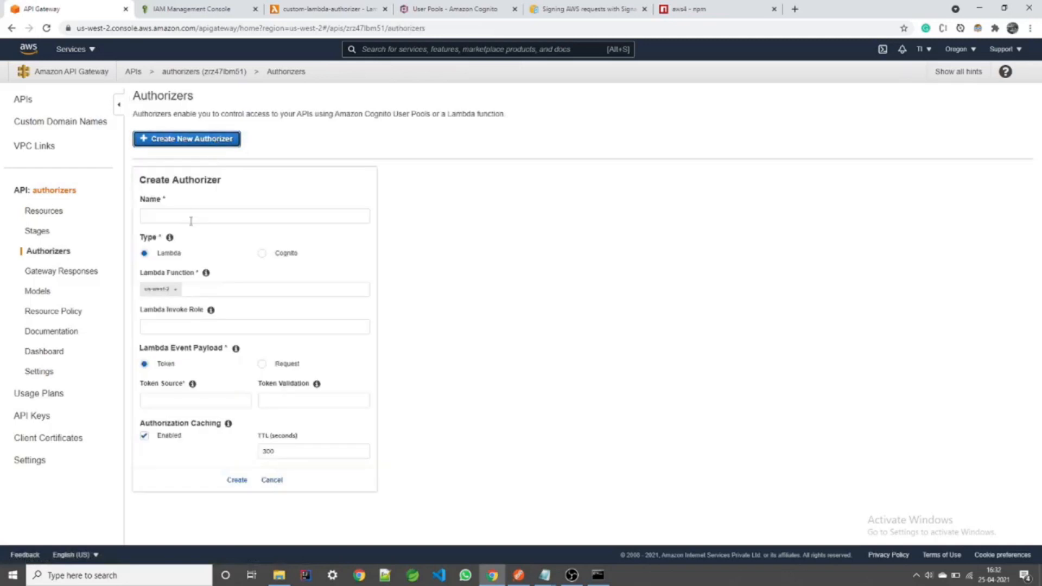
left_click(262, 254)
left_click(251, 215)
type("cognito-test")
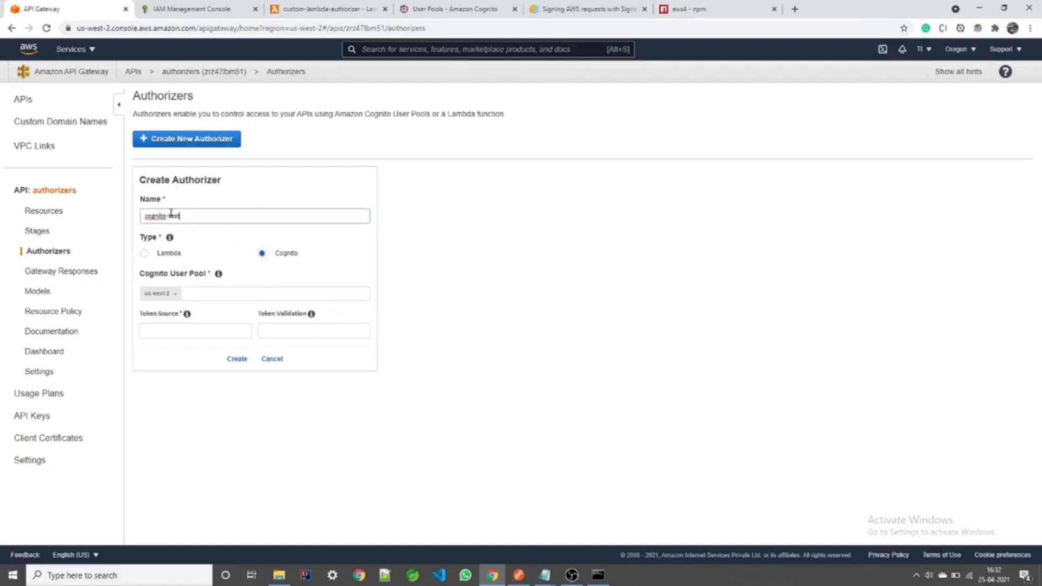
left_click(199, 294)
left_click(204, 329)
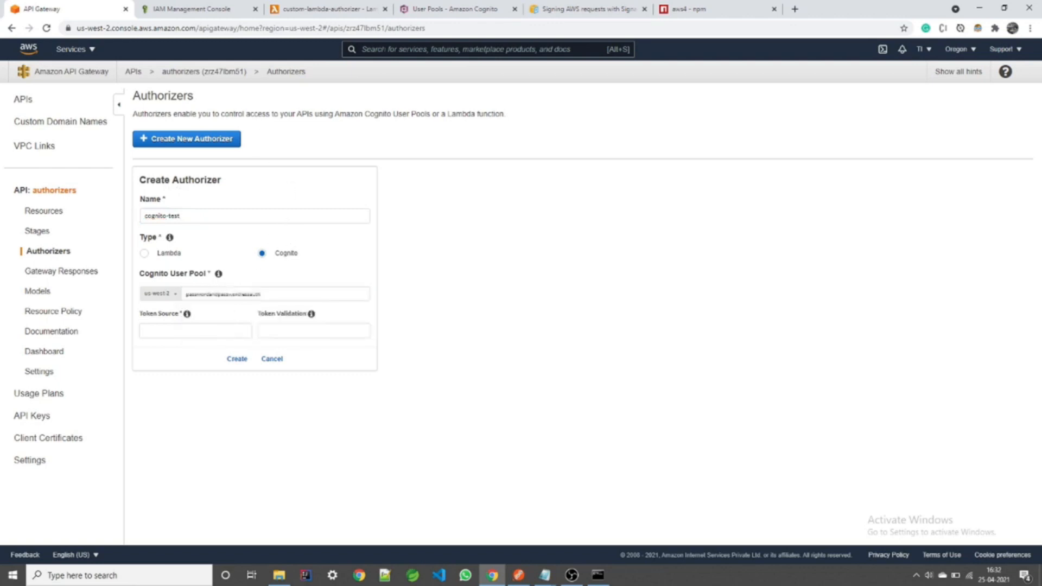
Step: Verify the user pool's Pool Id and users list in the Cognito console
left_click(448, 9)
left_click(67, 107)
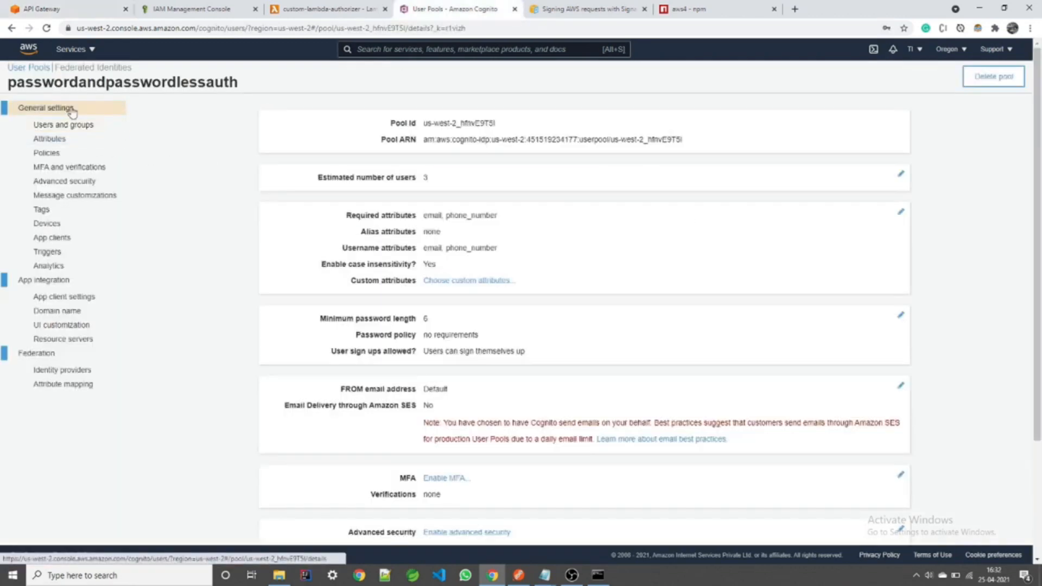
left_click_drag(496, 123, 426, 121)
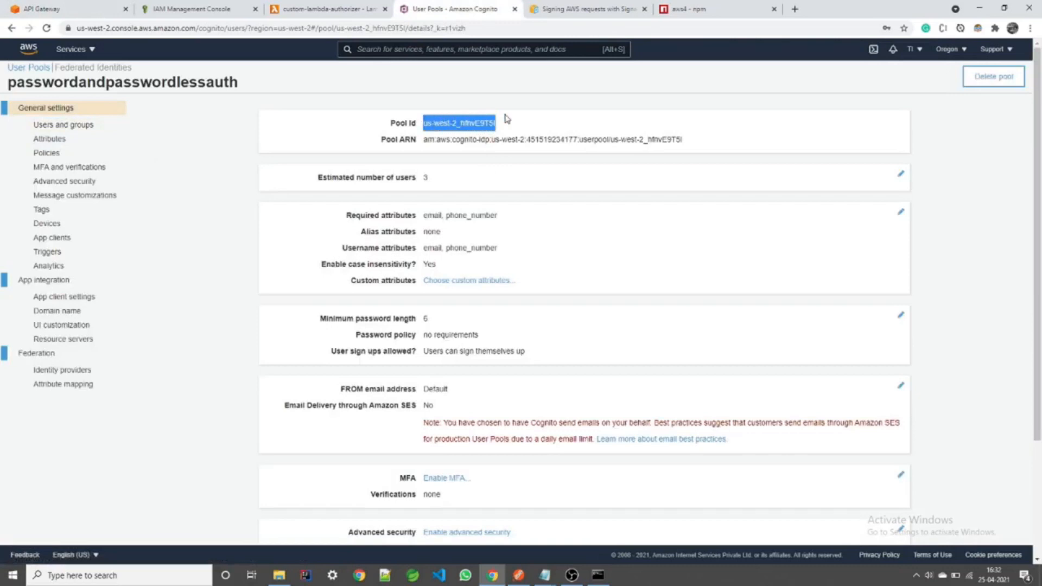
left_click(399, 115)
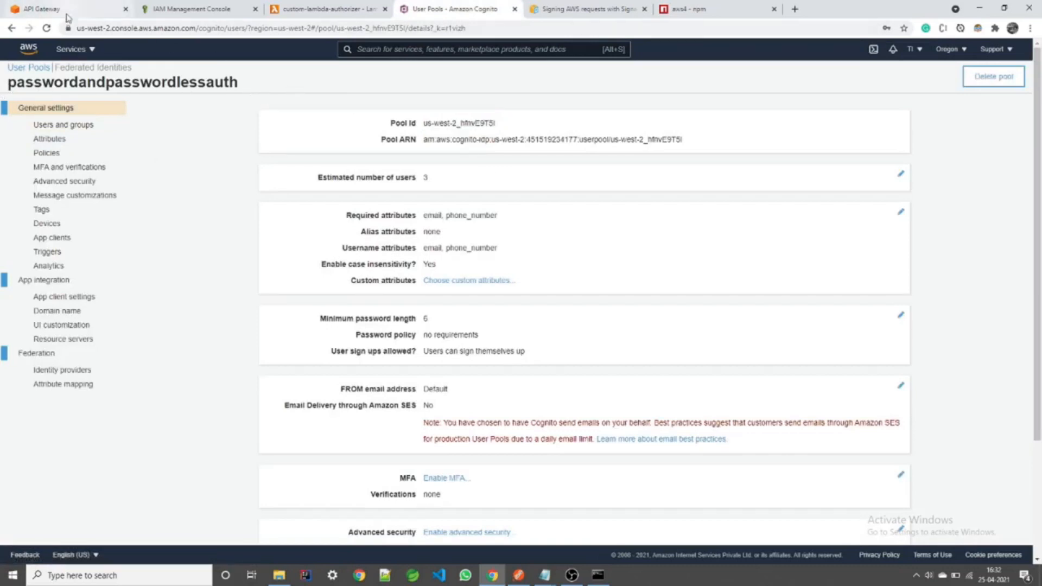
left_click(76, 127)
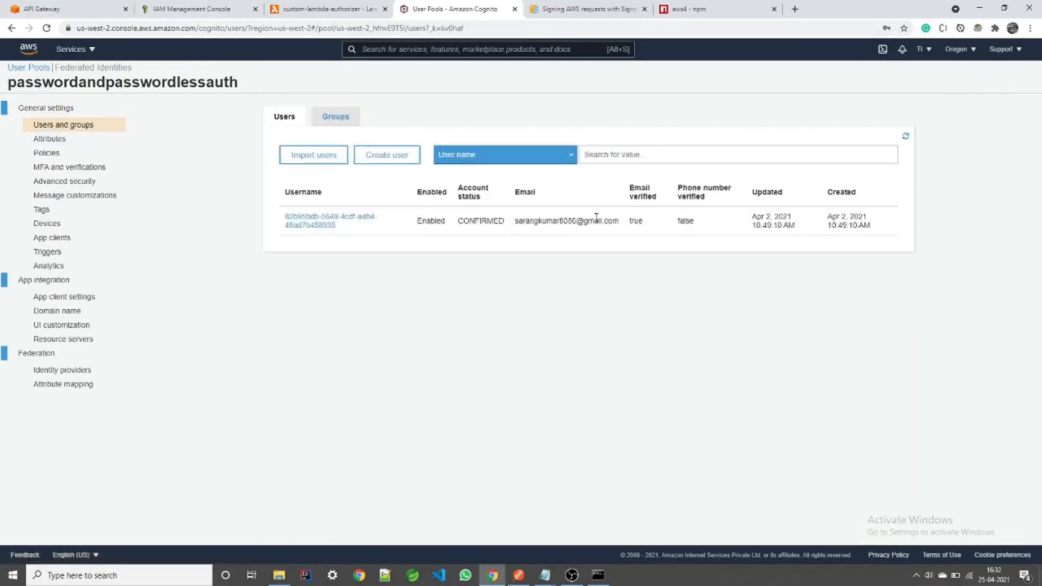
left_click(597, 574)
left_click(695, 83)
left_click(40, 9)
Step: Set the token source to Authorization and create the authorizer
left_click(226, 329)
left_click(196, 352)
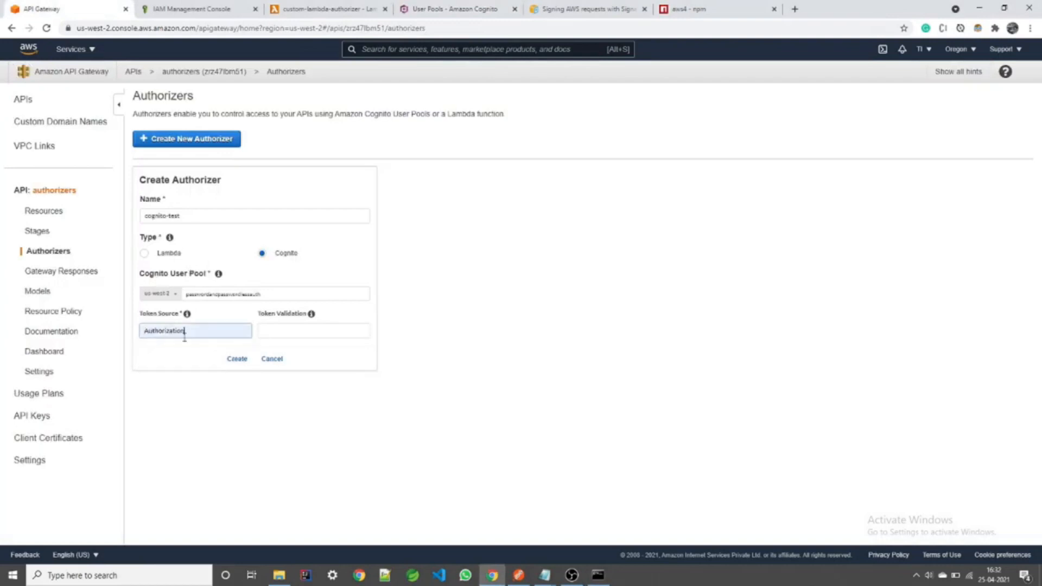
left_click(236, 359)
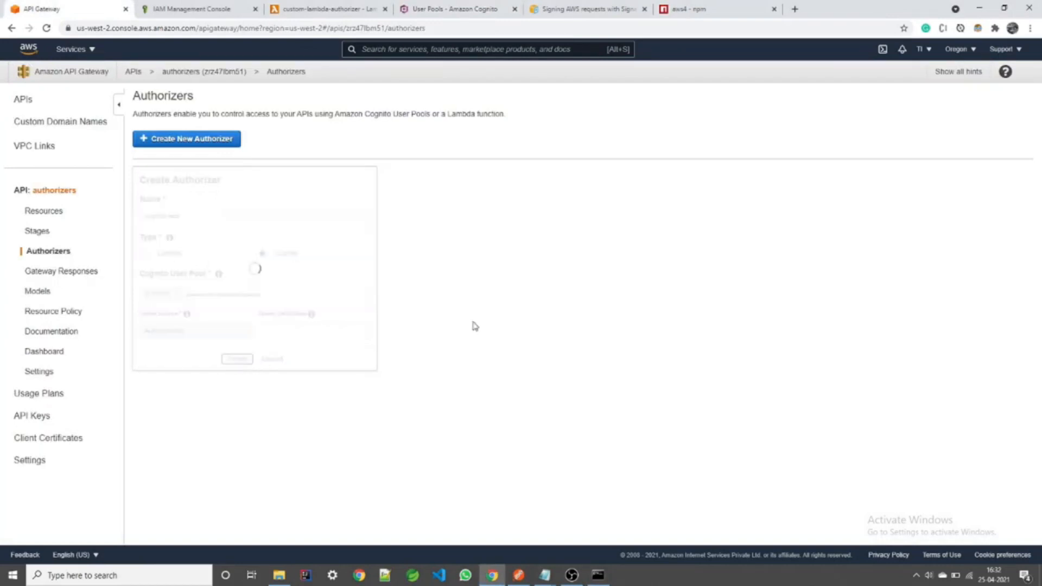
Step: Set the /cognito-authorizer GET method's authorization to the cognito-test authorizer
left_click(31, 211)
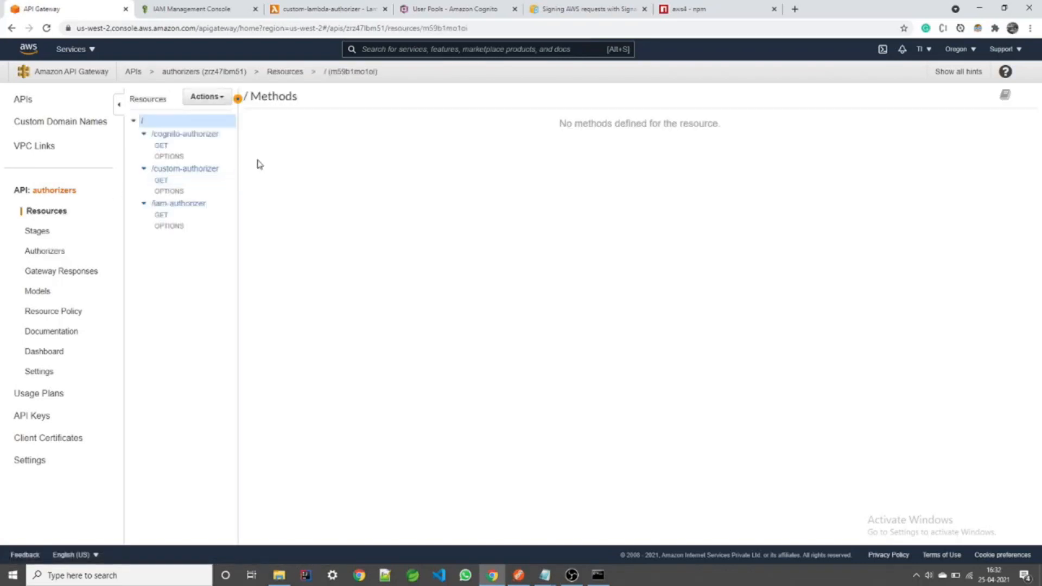
left_click(159, 145)
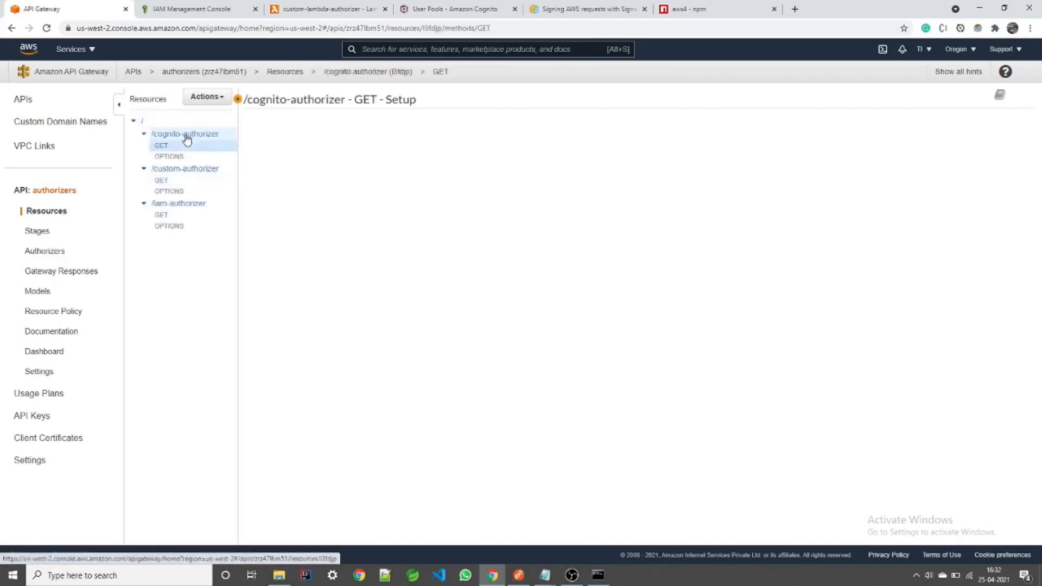
left_click(419, 136)
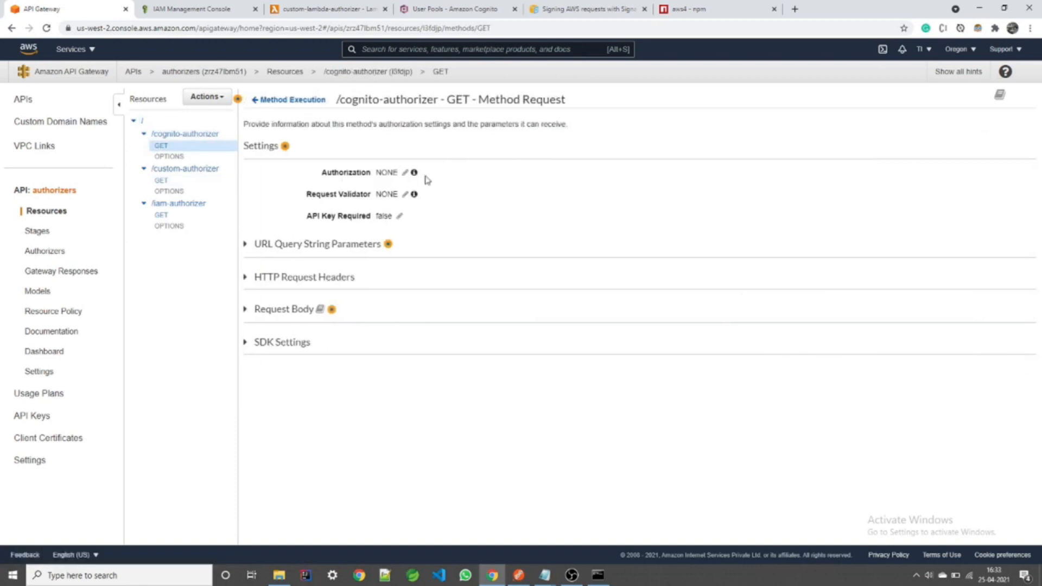
left_click(405, 173)
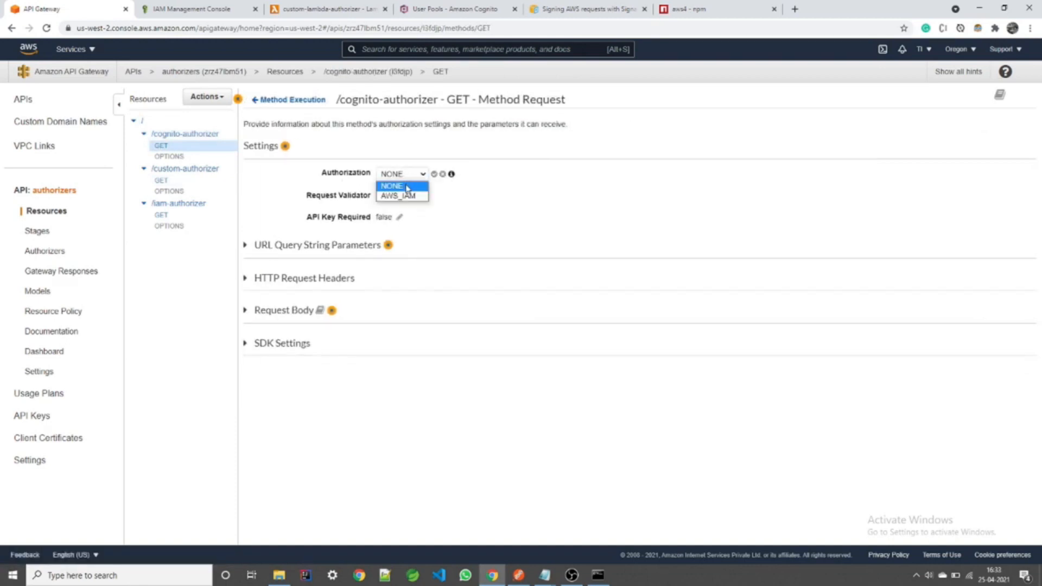
left_click(73, 72)
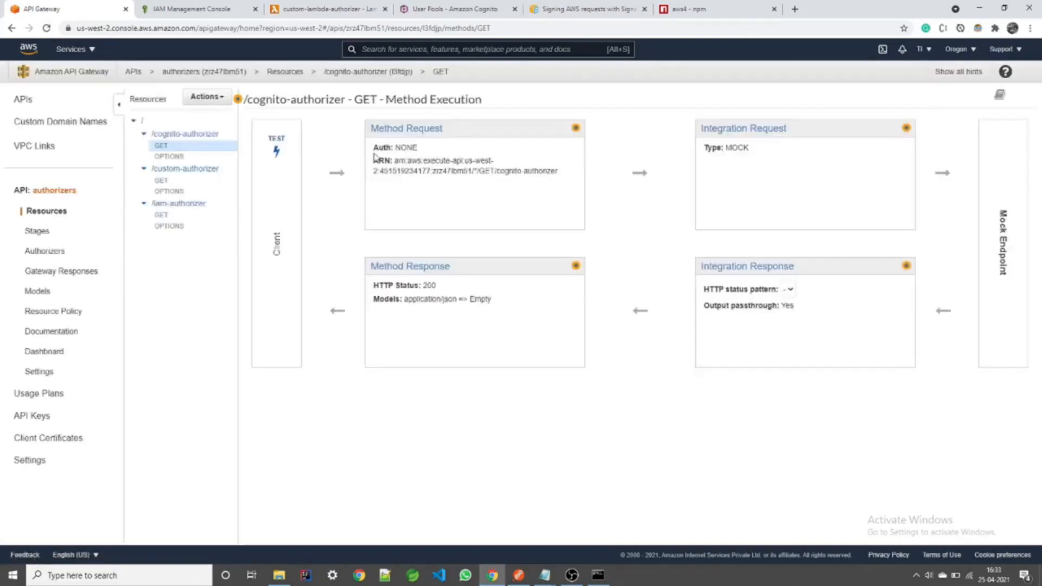
left_click(403, 143)
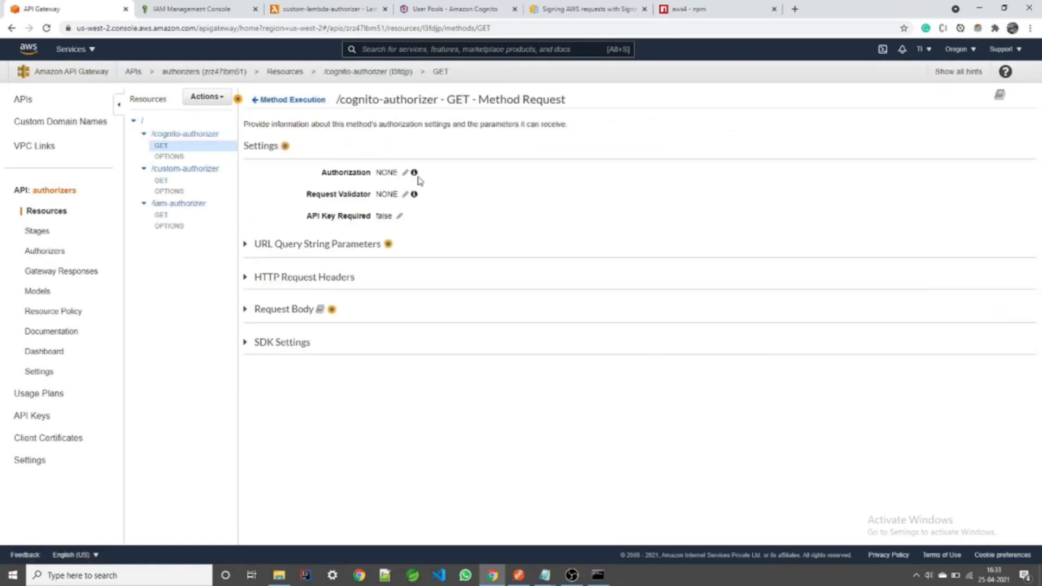
left_click(404, 173)
left_click(409, 175)
left_click(413, 216)
left_click(447, 174)
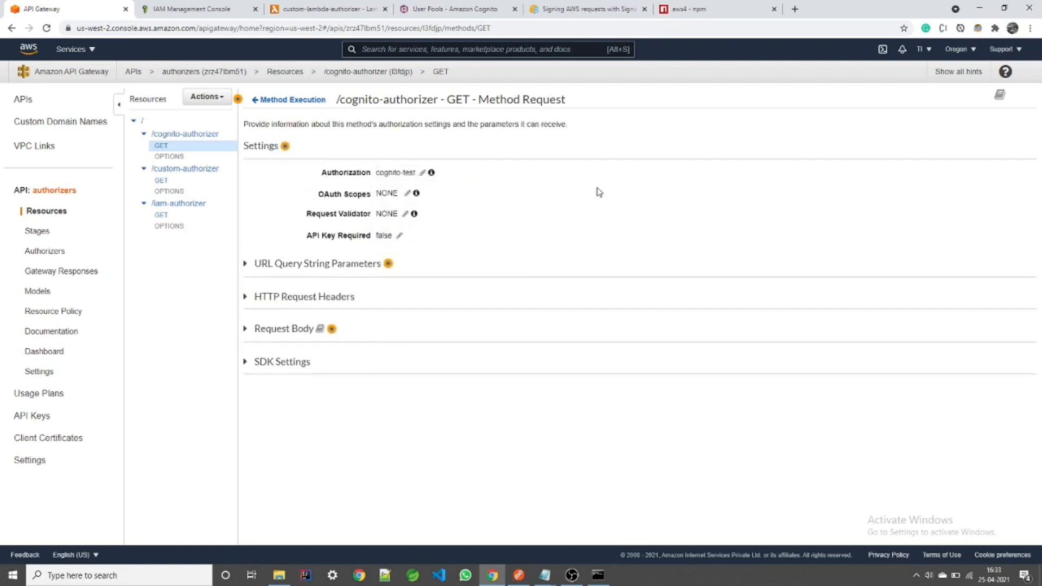
Step: Deploy the API to the test stage
left_click(204, 97)
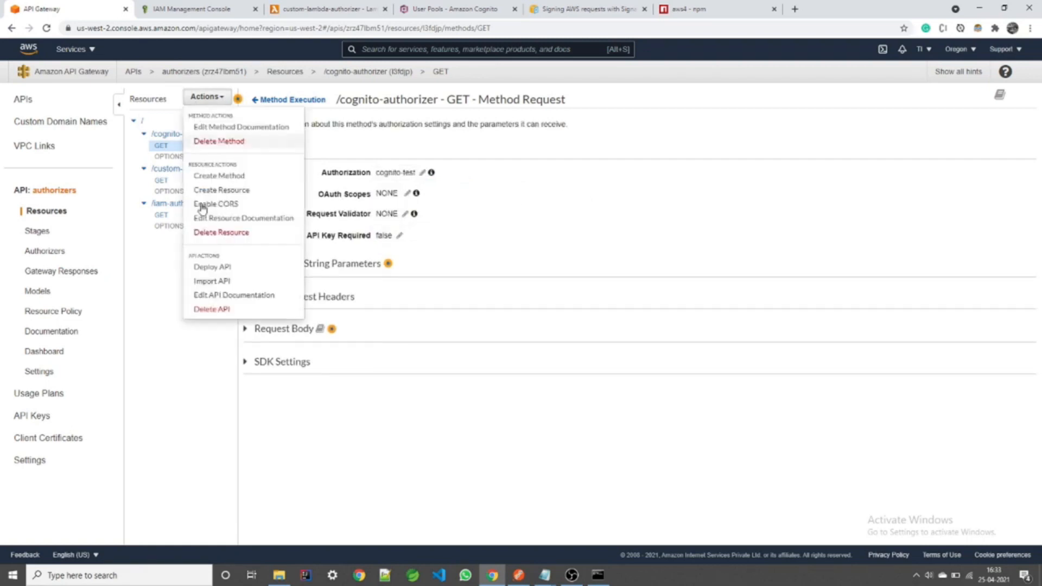
left_click(201, 267)
left_click(570, 145)
left_click(543, 174)
left_click(662, 209)
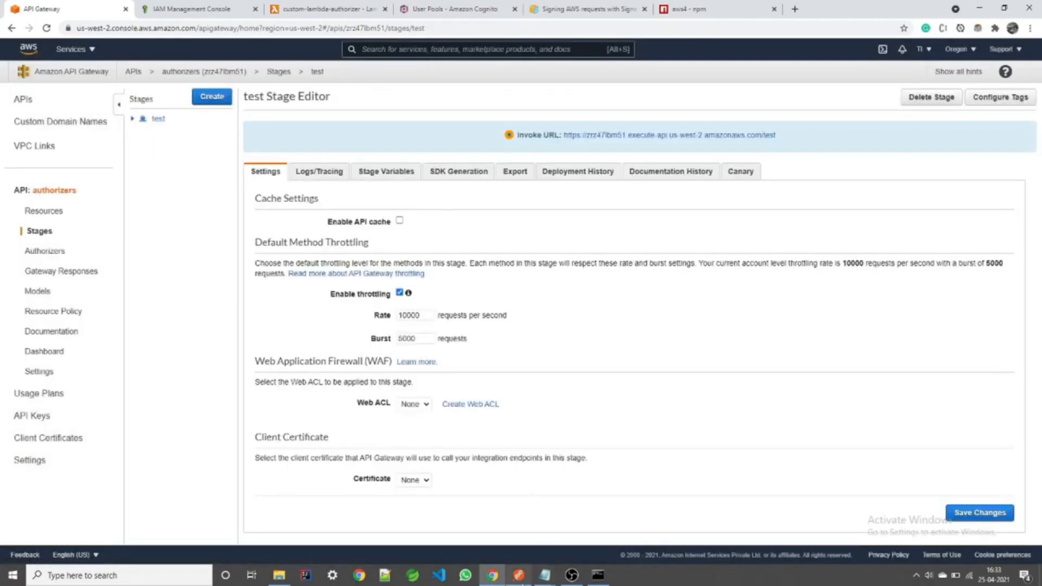
Step: Send the iam-authorizer request in Postman and check its error response and authorization type
left_click(525, 553)
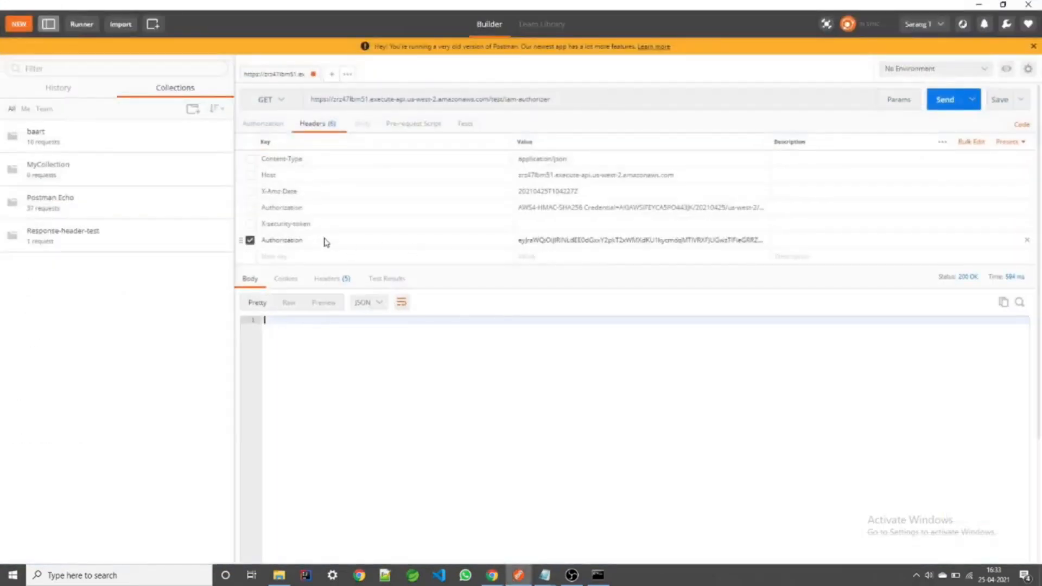
left_click(957, 100)
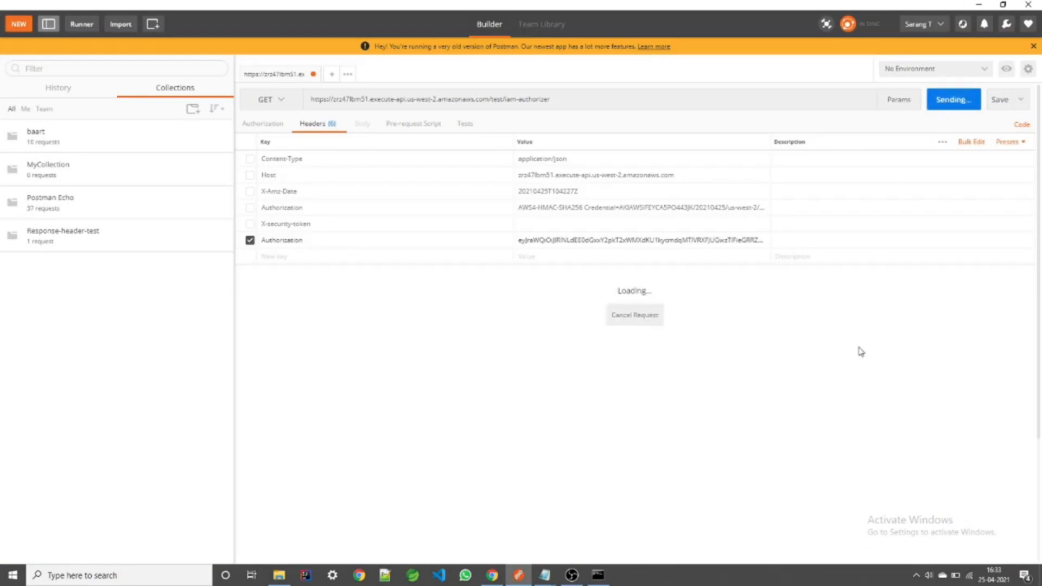
left_click_drag(404, 400, 228, 298)
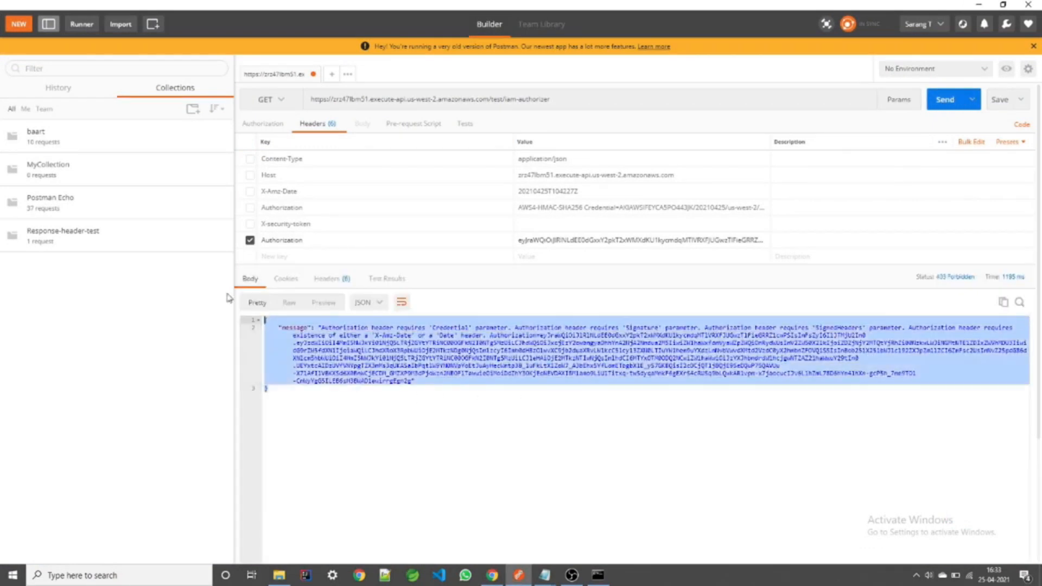
left_click(548, 389)
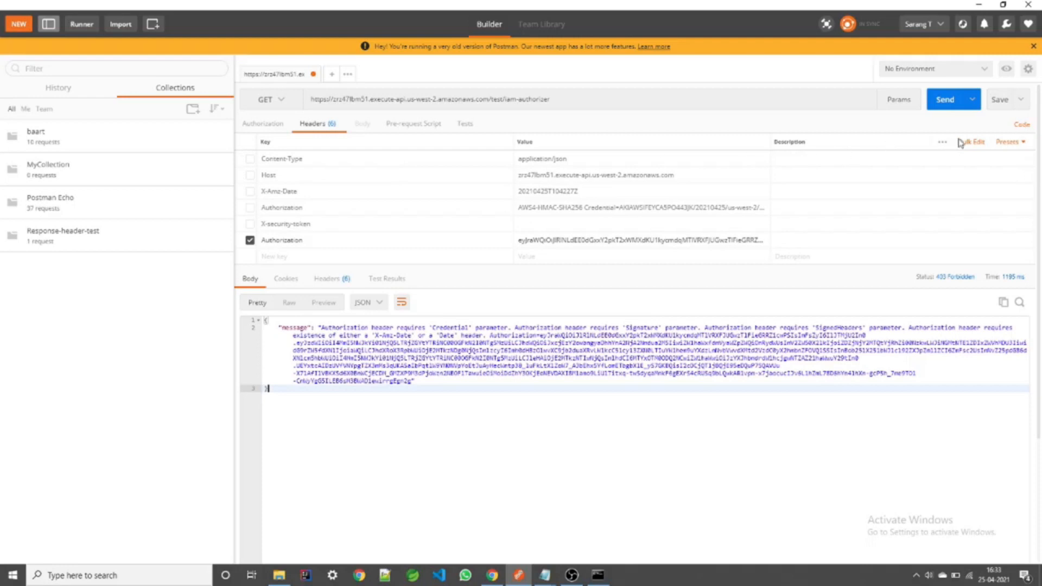
left_click(266, 124)
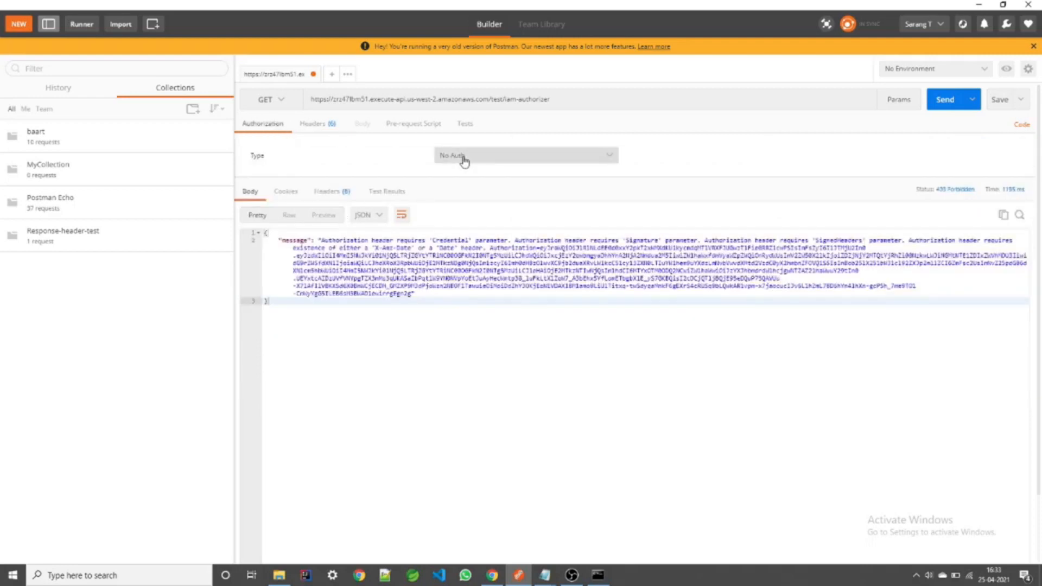
Step: Create a new Postman request with the iam-authorizer URL copied from the first request
left_click(332, 74)
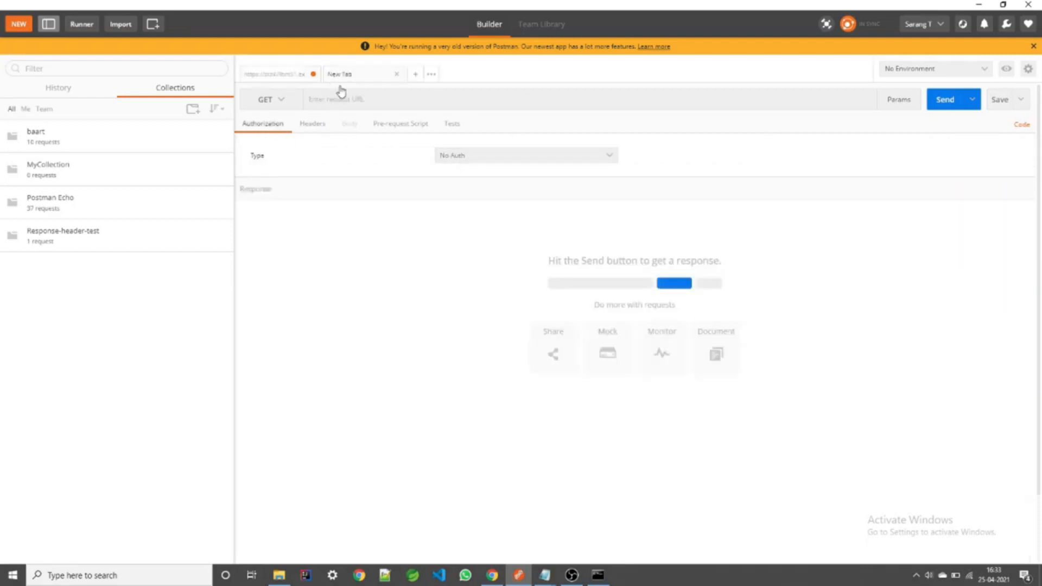
left_click(334, 101)
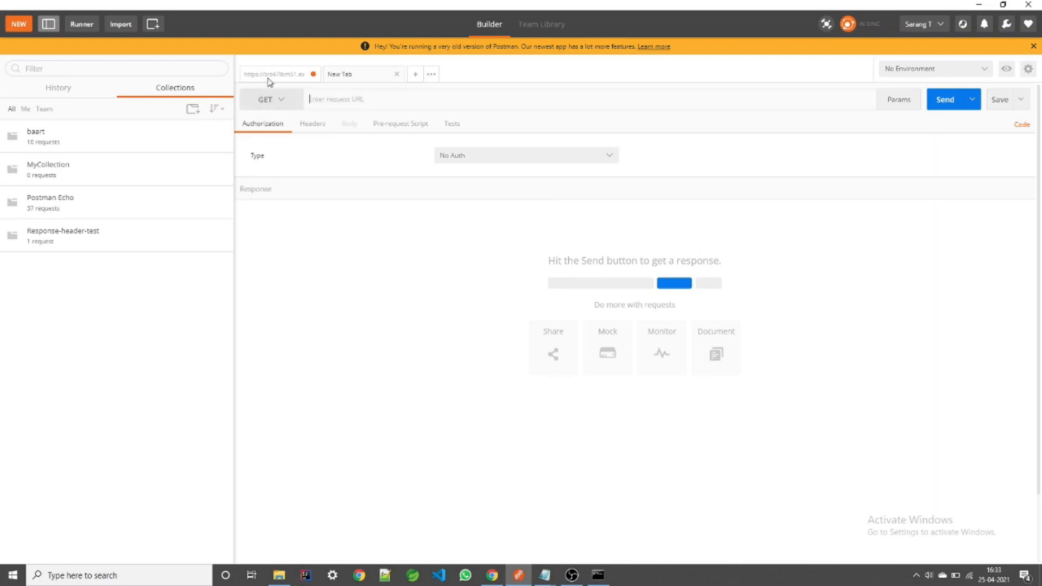
left_click(268, 74)
left_click_drag(582, 100, 305, 109)
key("ctrl+c")
left_click(339, 76)
left_click(353, 103)
key("ctrl+v")
Step: Add an empty Authorization header to the new request and bring up the API Gateway console
left_click(325, 124)
left_click(315, 158)
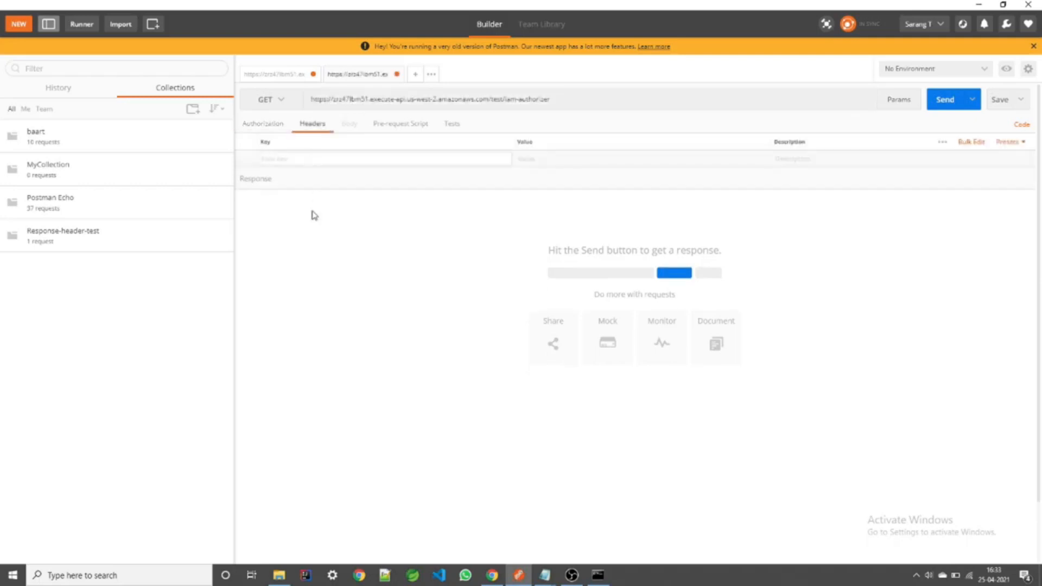
type("Auth")
key("Down")
key("Return")
left_click(586, 104)
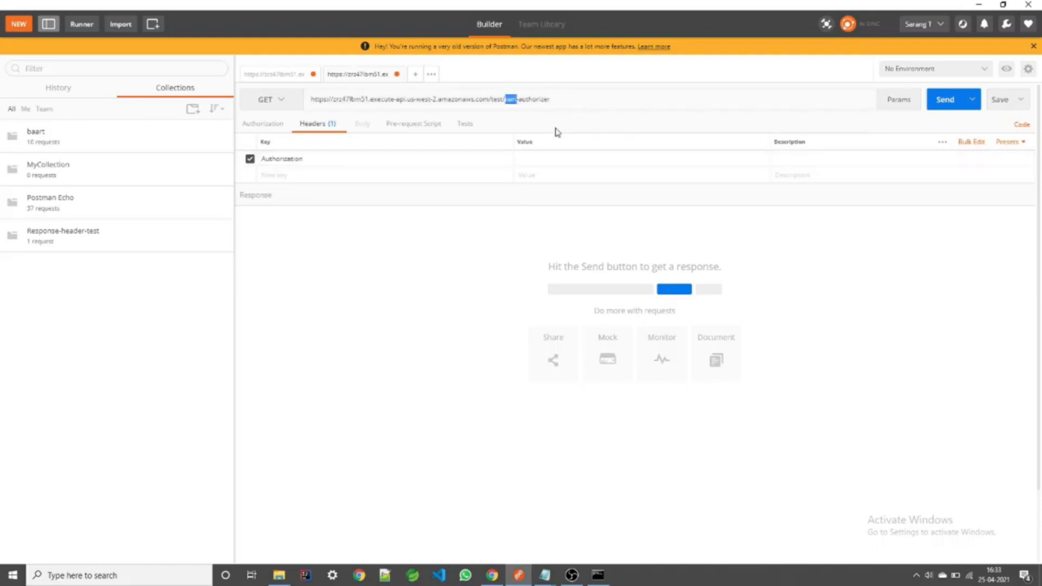
left_click(493, 574)
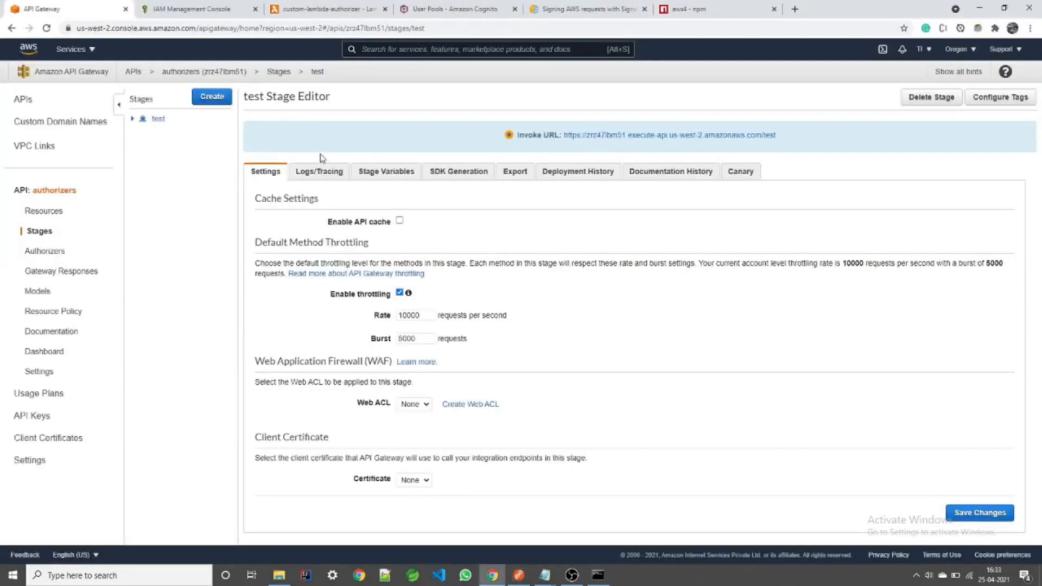
Step: Confirm /cognito-authorizer GET shows Auth: cognito-test in Method Execution, then return to Postman
left_click(55, 211)
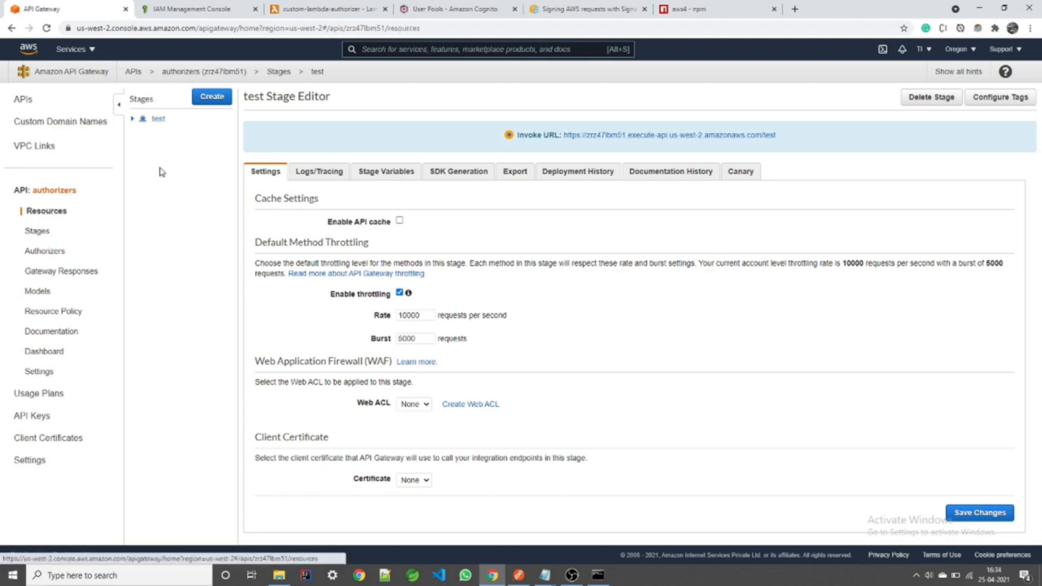
left_click(172, 145)
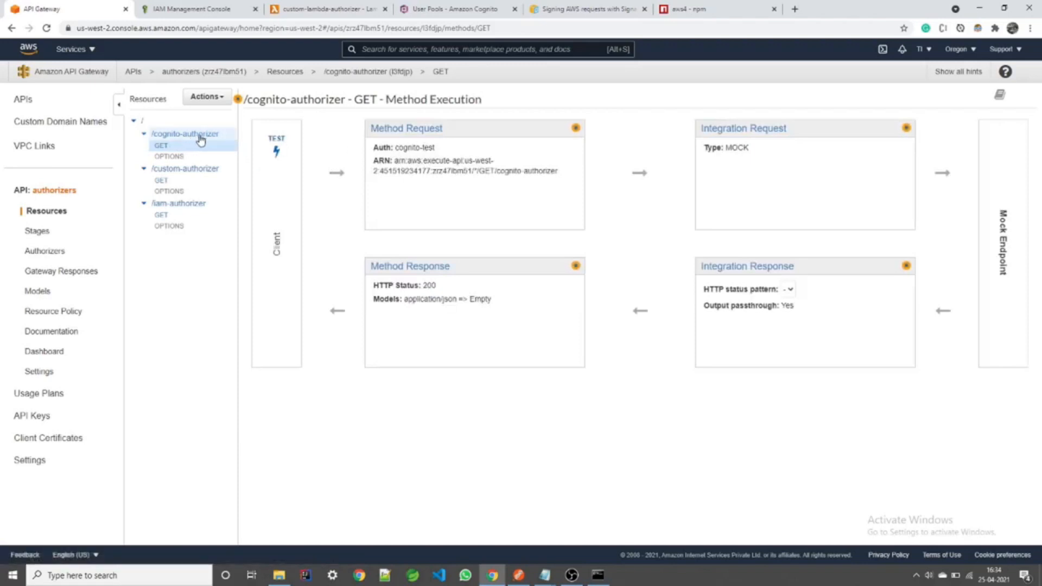
left_click(519, 575)
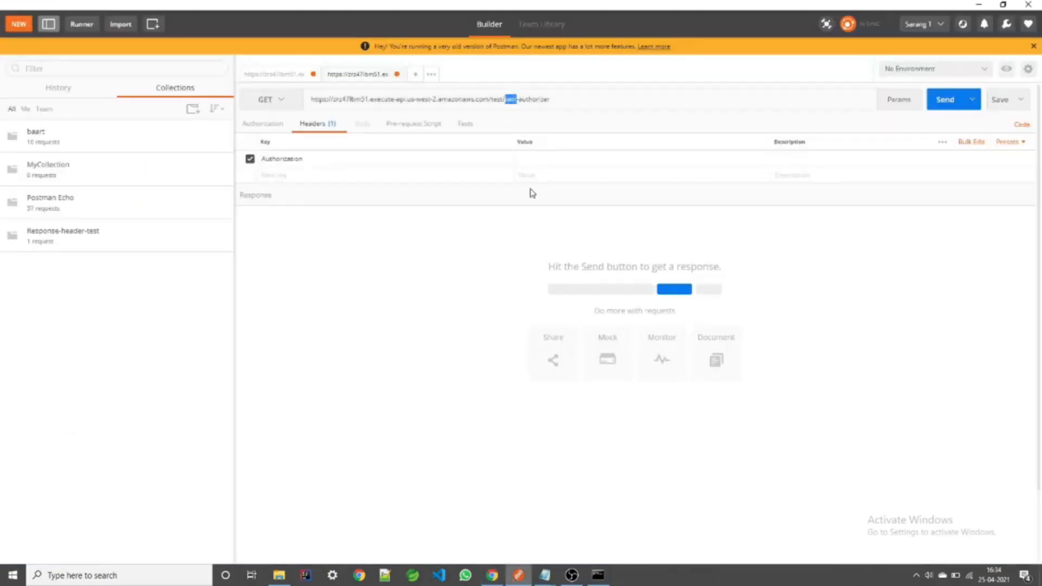
Step: Point the request at /cognito-authorizer, paste the Cognito IdToken as Authorization, and send it (200 OK)
type("cognito")
left_click(556, 160)
left_click(589, 577)
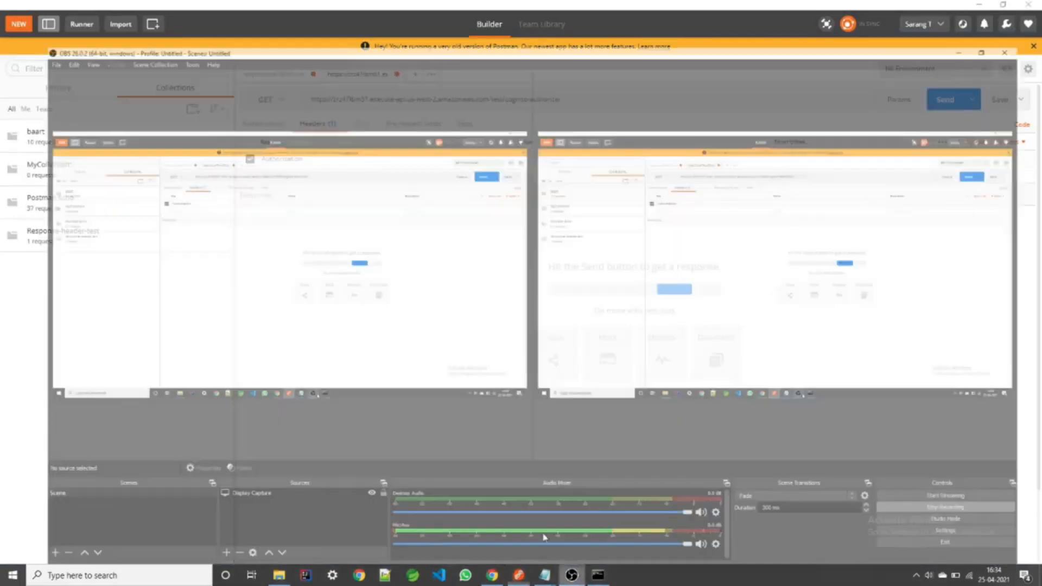
left_click(597, 575)
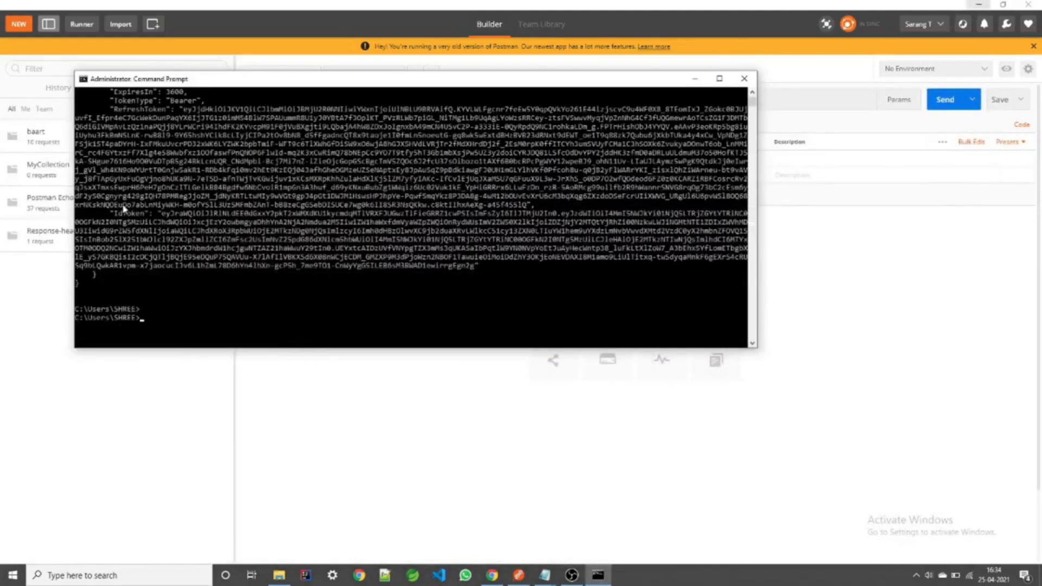
left_click_drag(162, 216, 470, 268)
right_click(470, 269)
left_click(518, 577)
key("ctrl+v")
left_click(437, 356)
left_click(933, 103)
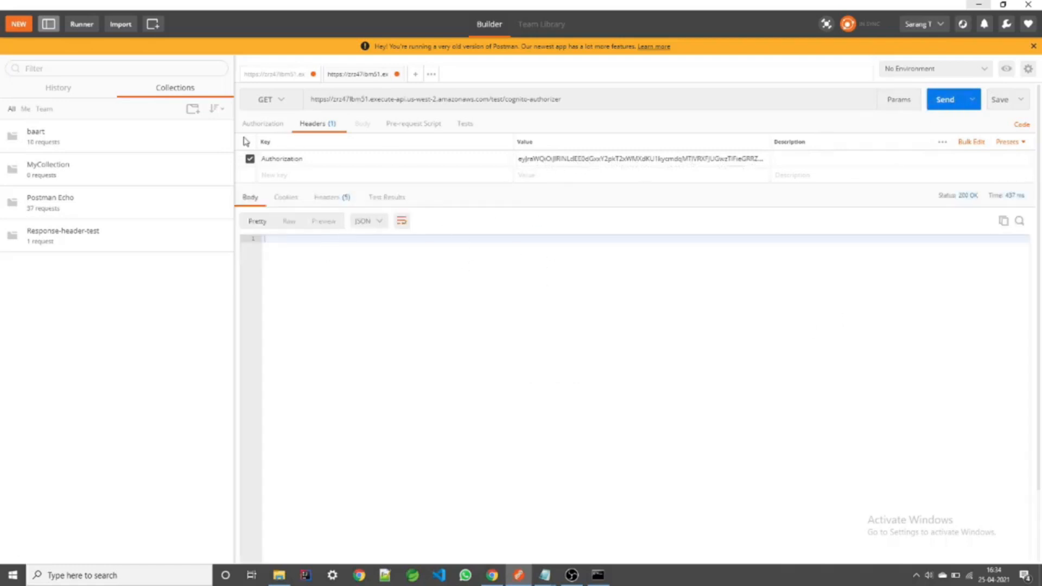
Step: Disable the Authorization header and resend, getting 401 Unauthorized
left_click(251, 161)
left_click(942, 100)
left_click_drag(407, 305, 186, 226)
left_click(322, 271)
double_click(347, 247)
left_click_drag(398, 244, 304, 247)
left_click(428, 245)
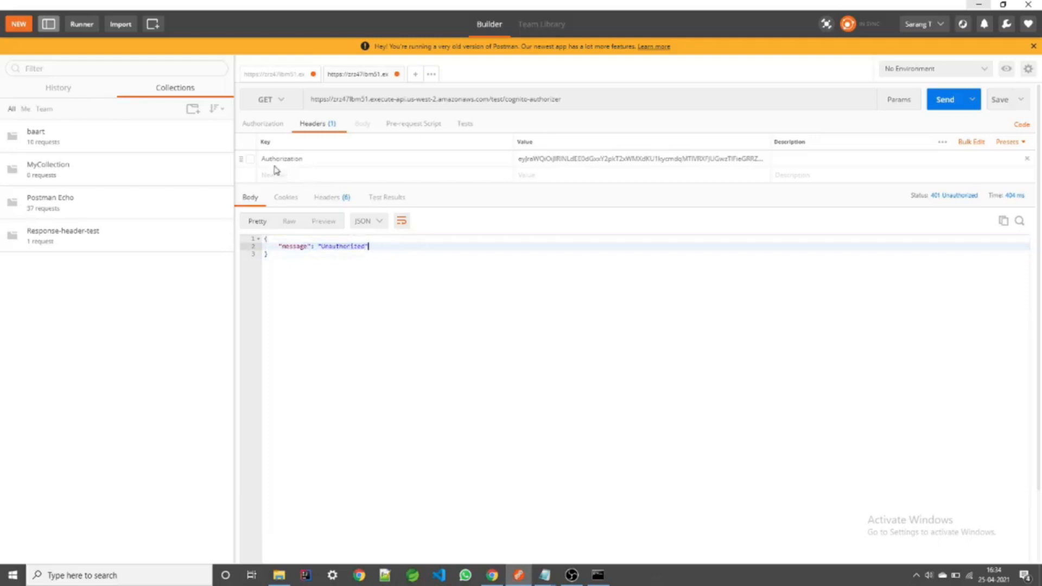
left_click(524, 163)
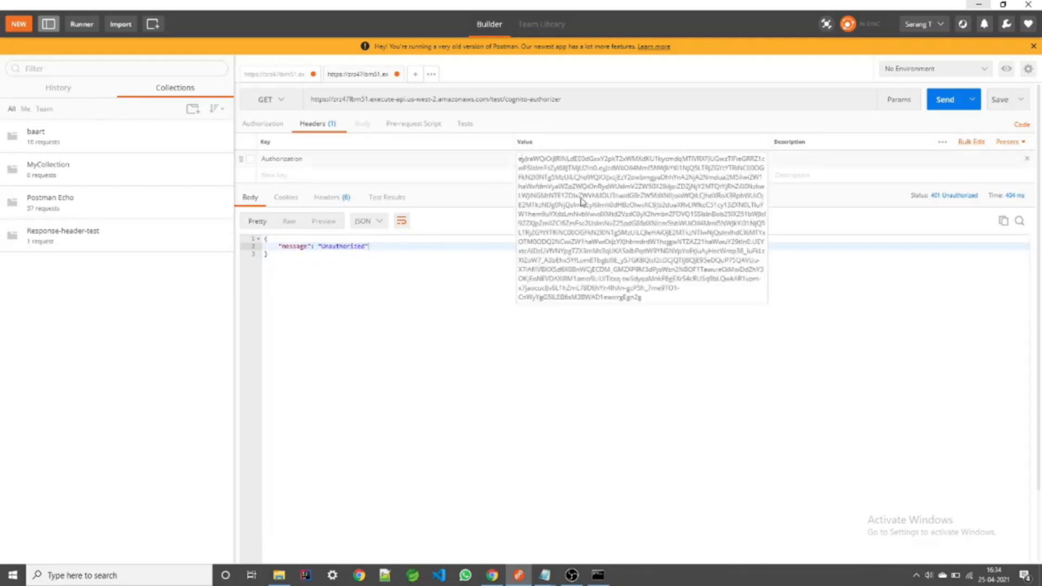
left_click_drag(277, 271, 259, 236)
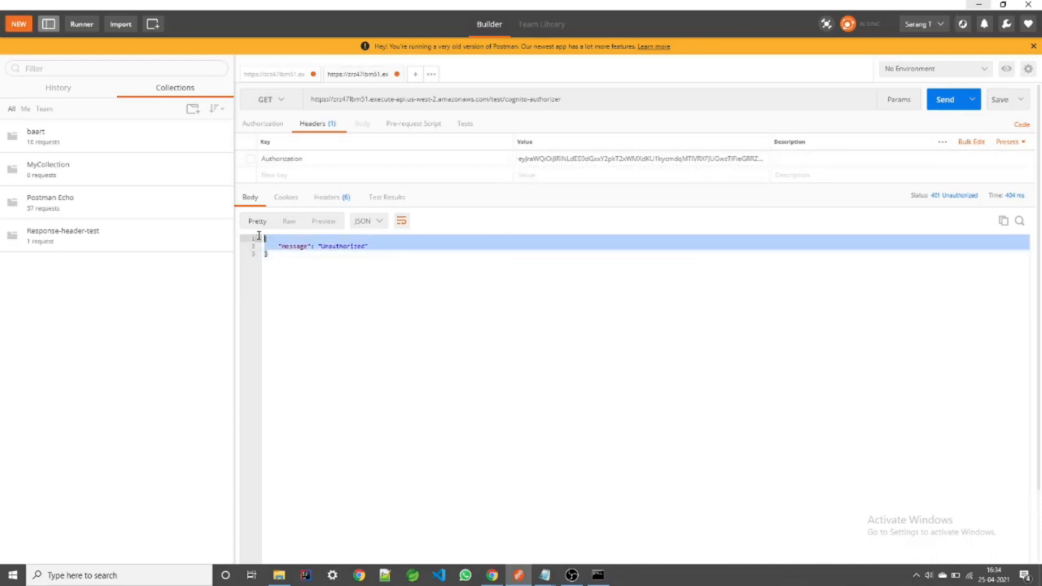
left_click(303, 262)
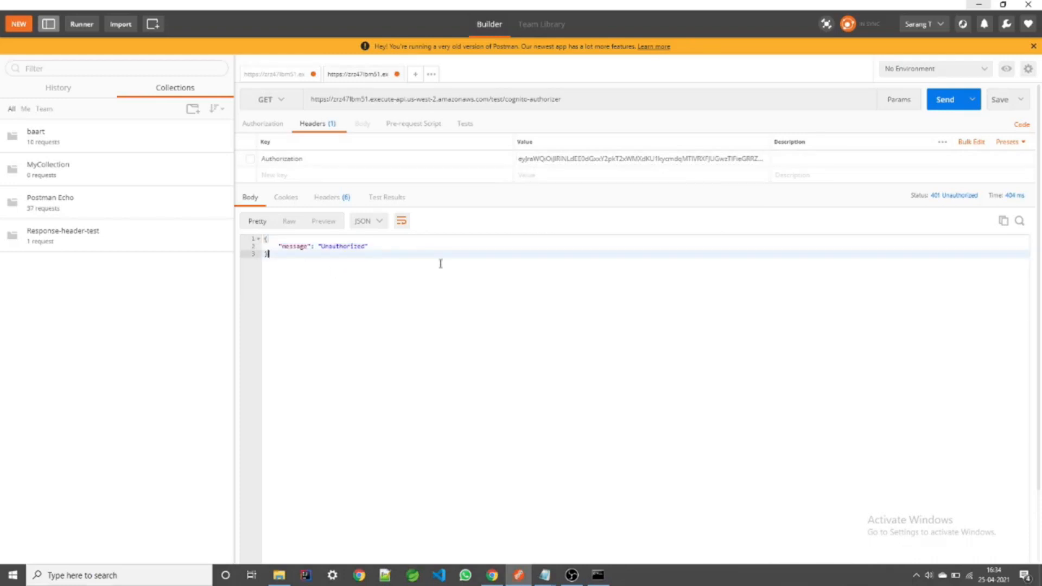
left_click(492, 575)
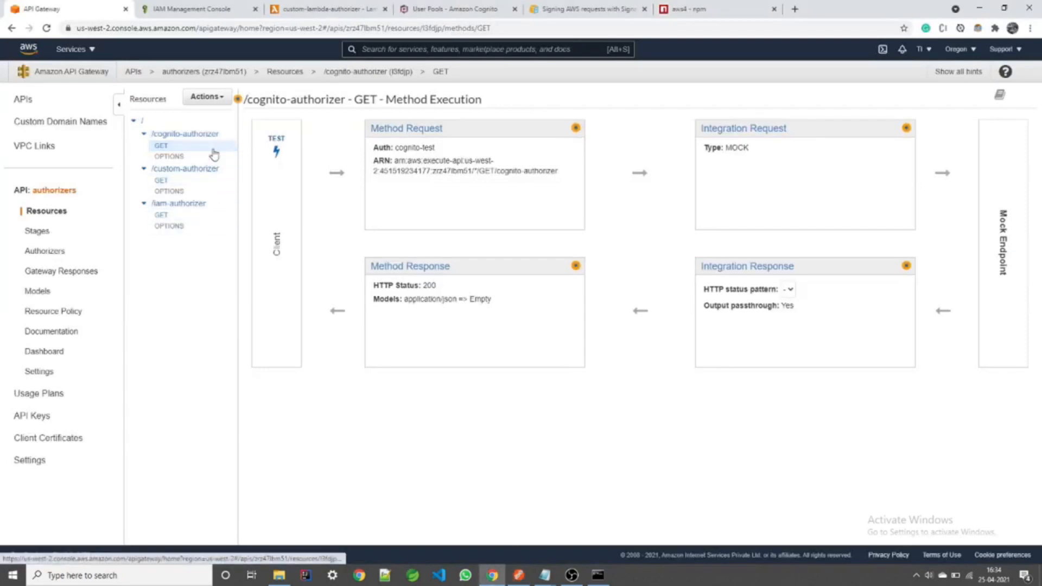
Step: Highlight '(JWT)' in the COGNITO line of the authorizer notes, then go to Cognito user pools
mouse_move(545, 575)
left_click(549, 517)
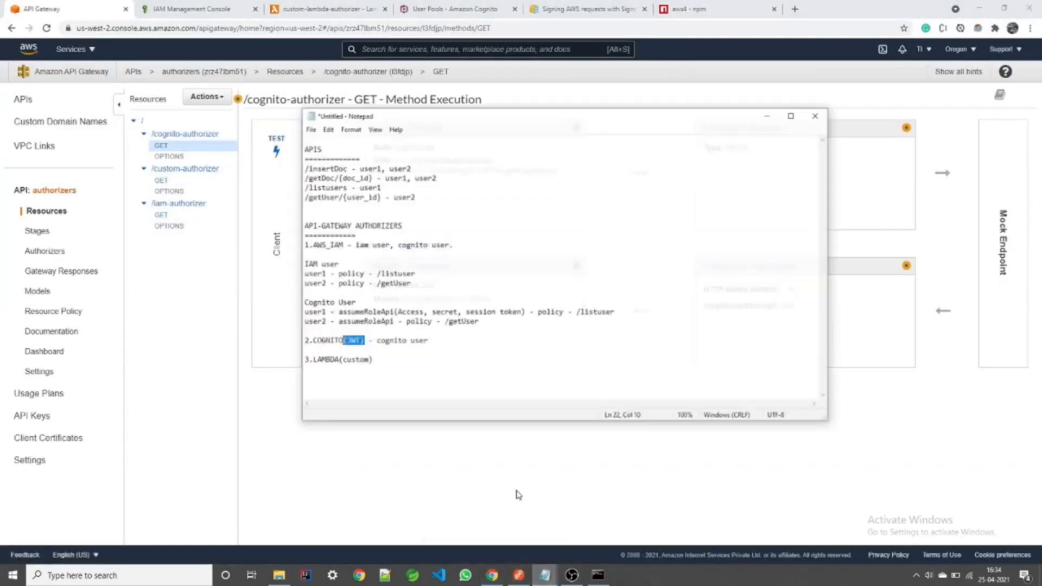
left_click(324, 333)
left_click_drag(422, 98, 510, 94)
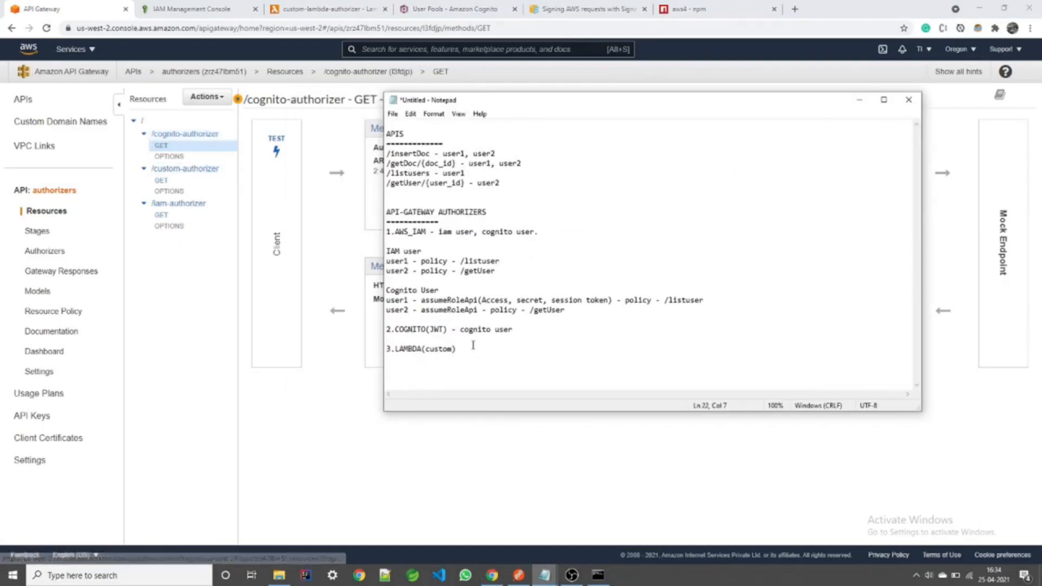
left_click_drag(448, 330, 426, 332)
left_click(454, 331)
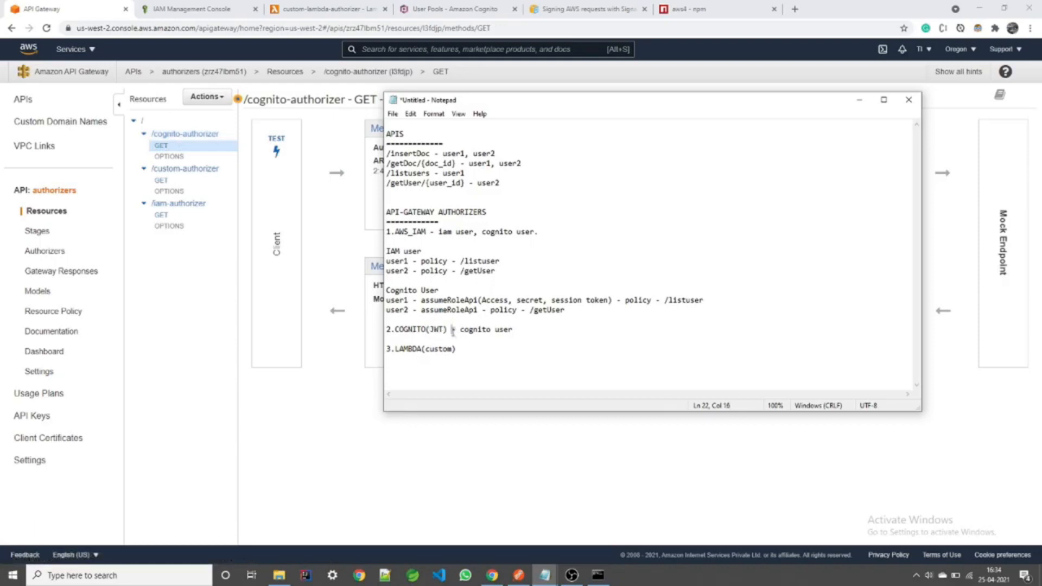
left_click(435, 12)
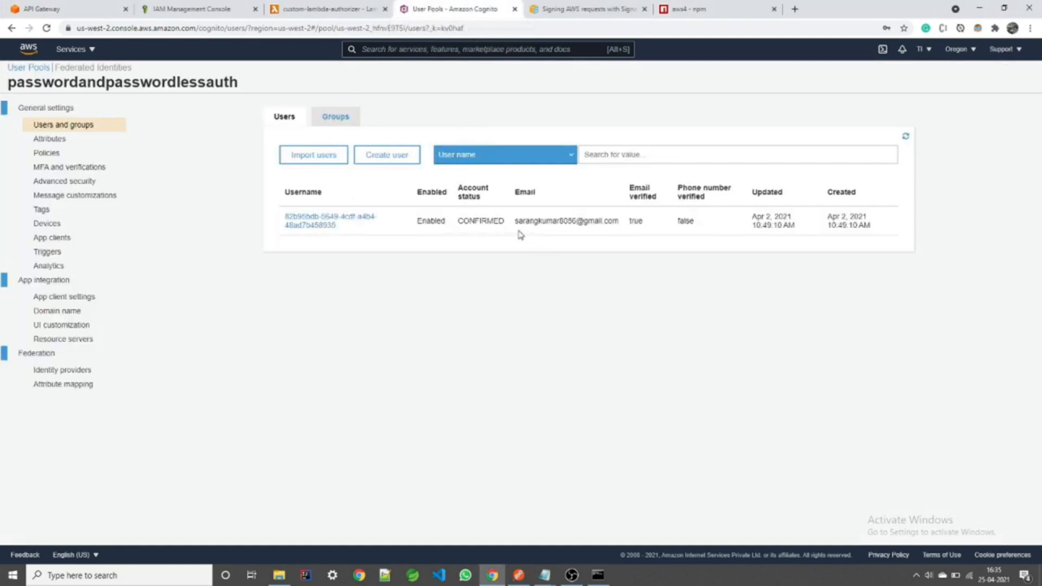
Step: Re-enable the Authorization token header in Postman and resend the cognito-authorizer request
left_click_drag(516, 222, 619, 220)
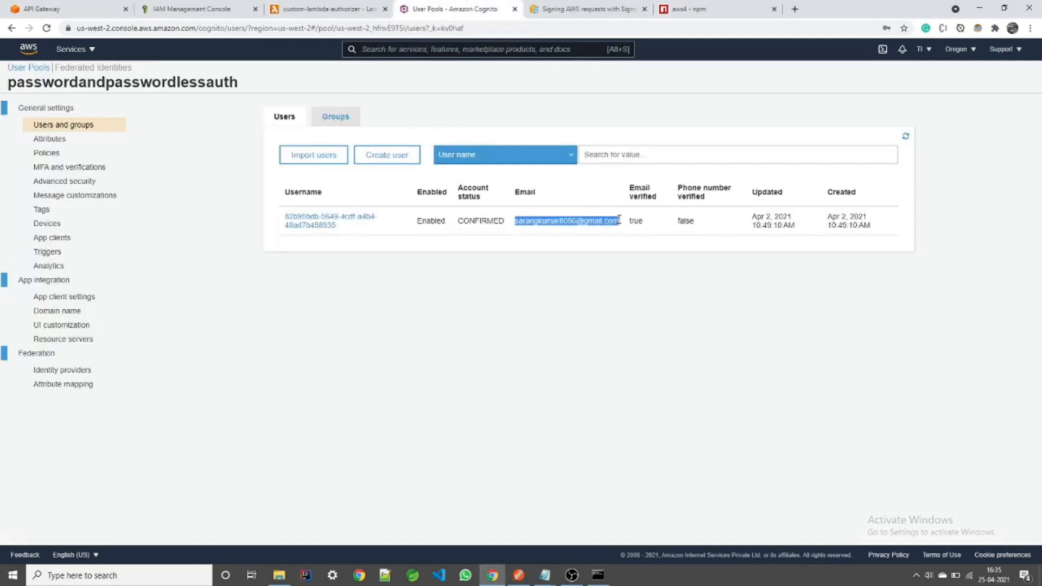
left_click(597, 575)
scroll(304, 224, "up", 2)
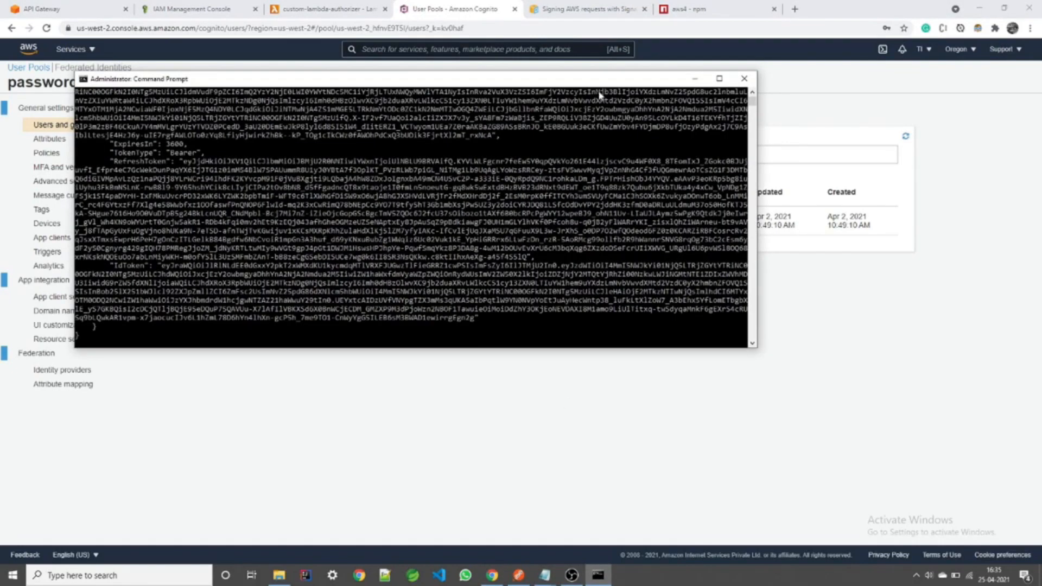
left_click(694, 79)
left_click(518, 575)
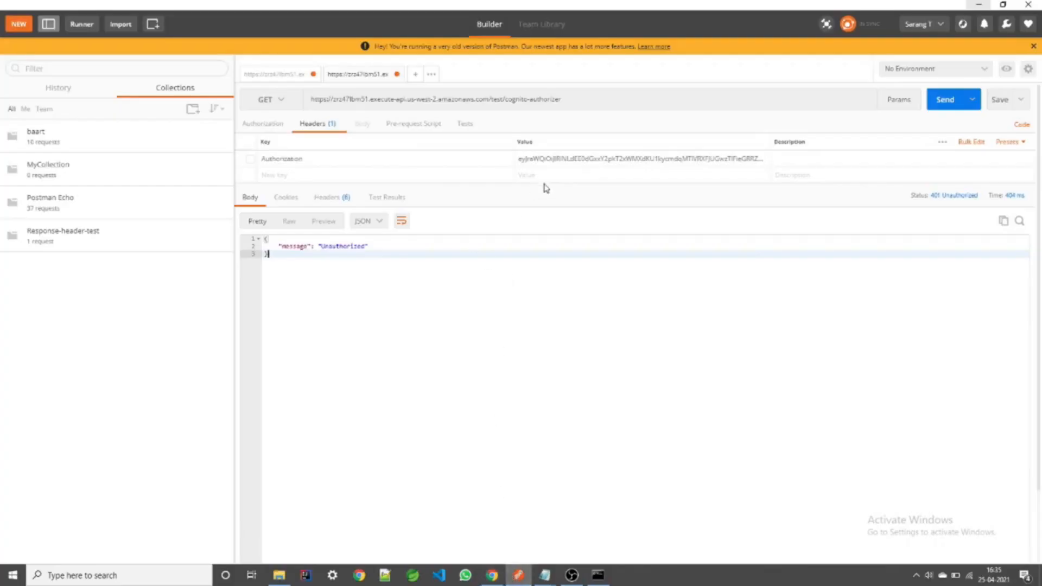
left_click(249, 160)
left_click(938, 99)
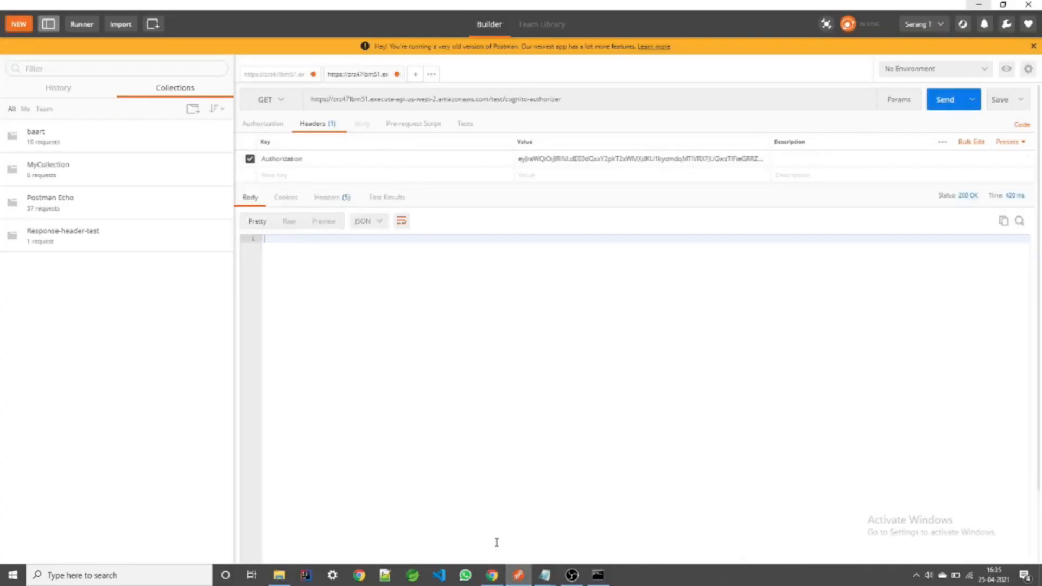
Step: Review the 3.LAMBDA (custom) authorizer note, then open the custom-lambda-authorizer function's code
left_click(492, 575)
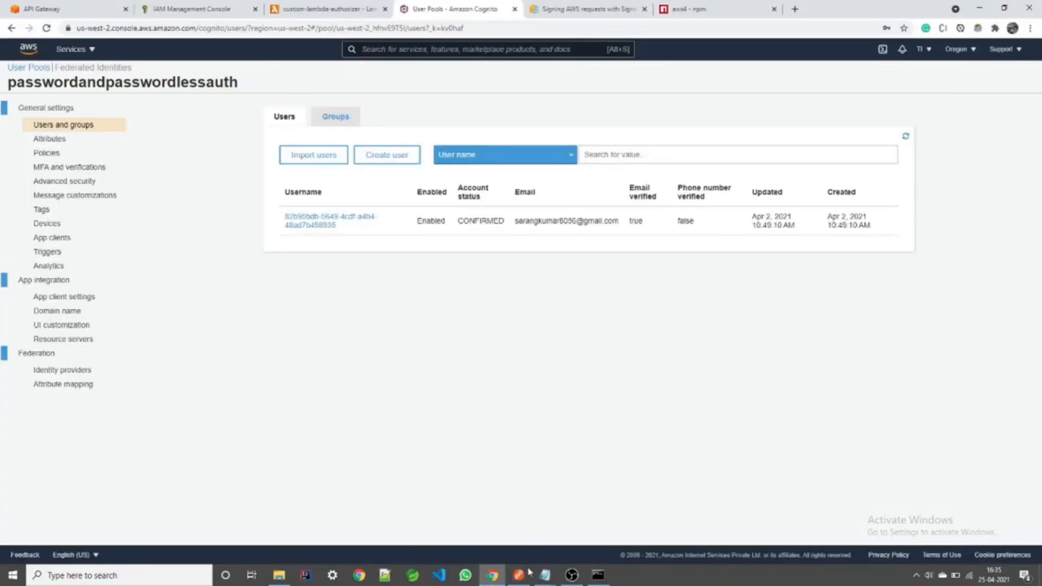
left_click(546, 574)
left_click(565, 539)
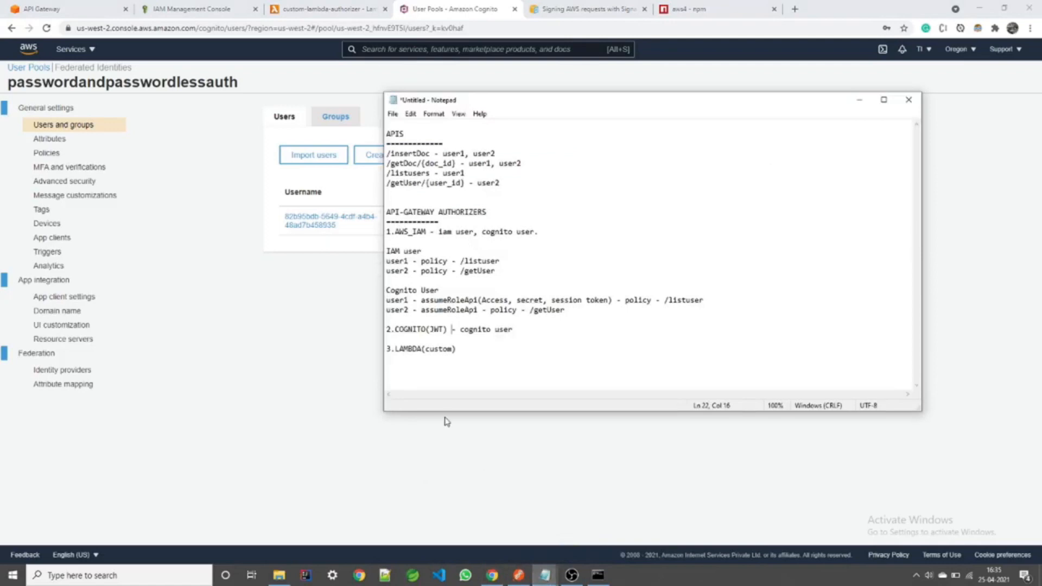
double_click(408, 349)
left_click_drag(476, 352, 425, 350)
left_click(477, 348)
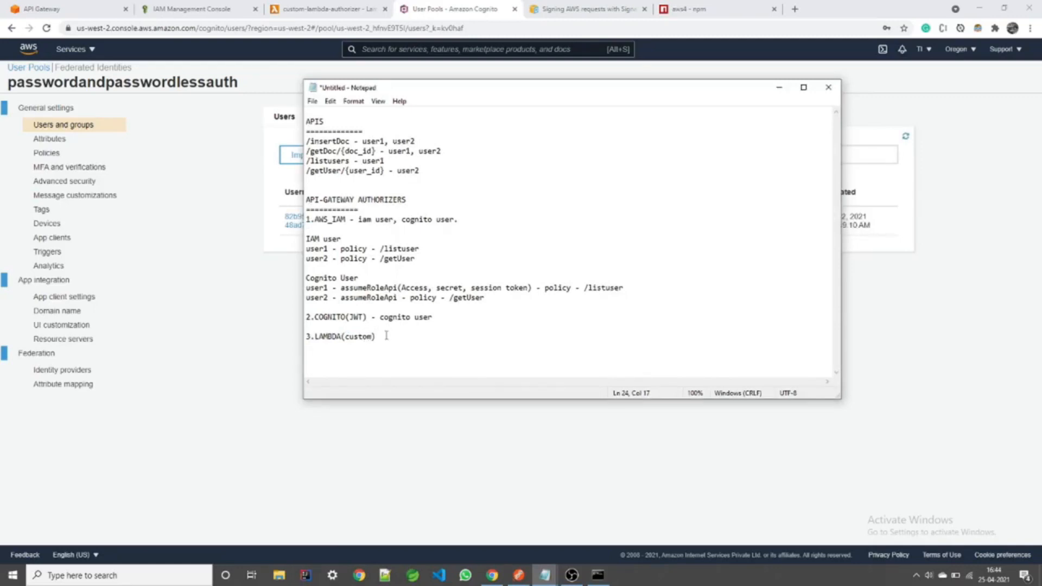
left_click(262, 348)
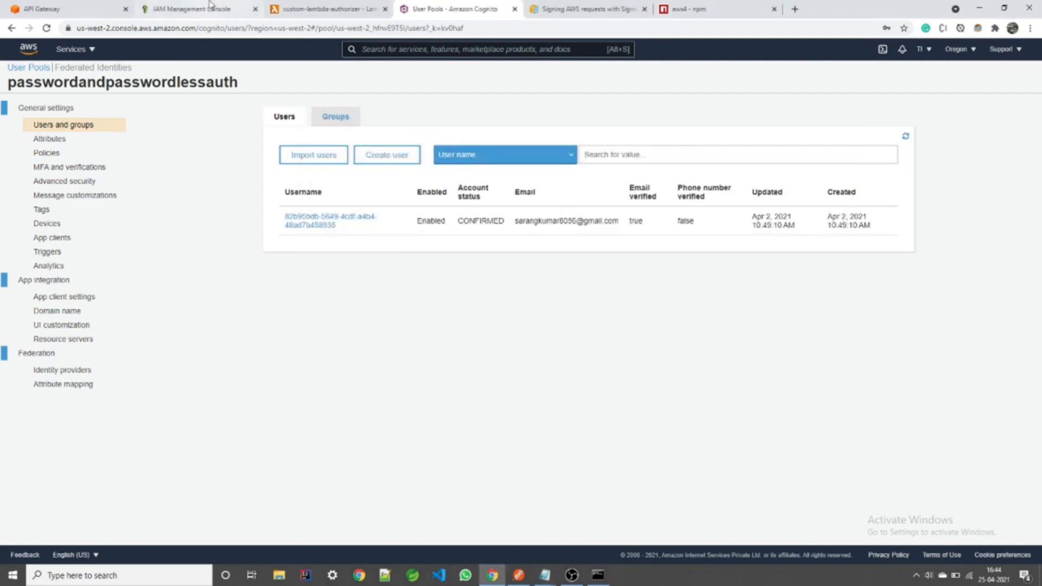
left_click(297, 9)
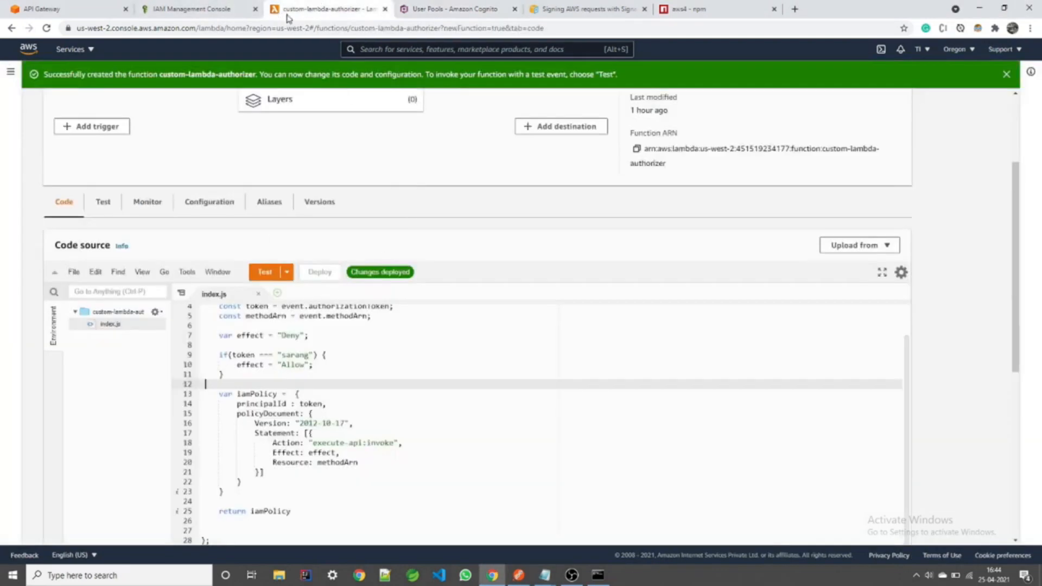
scroll(112, 133, "up", 1)
scroll(217, 203, "down", 3)
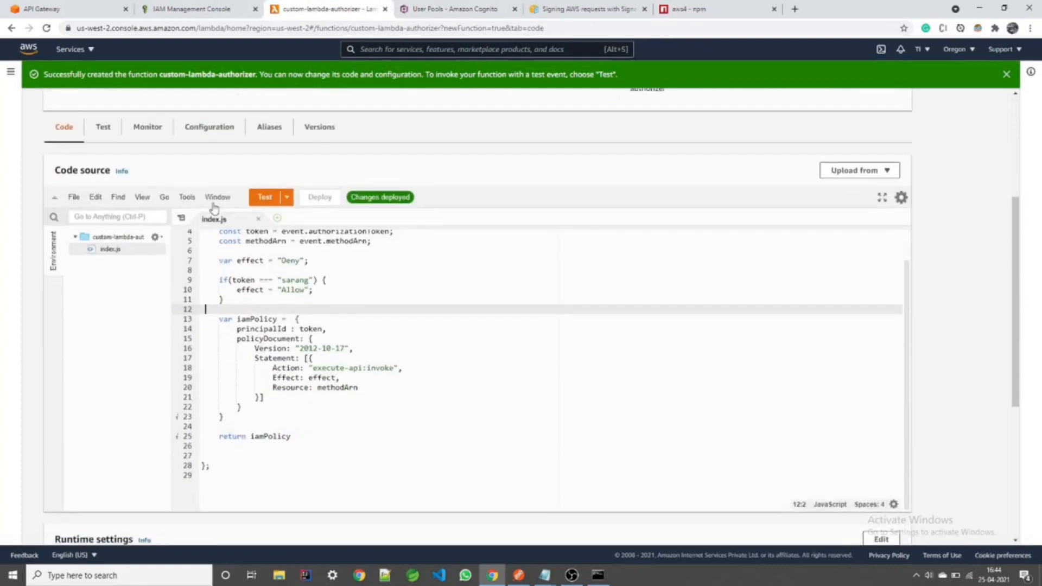
left_click(370, 288)
scroll(372, 280, "up", 1)
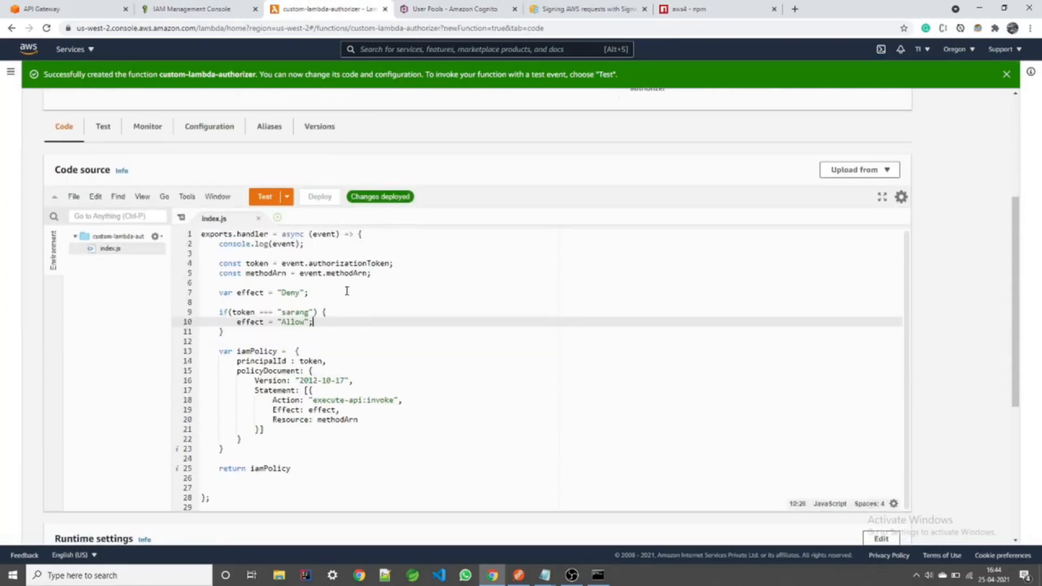
left_click(330, 251)
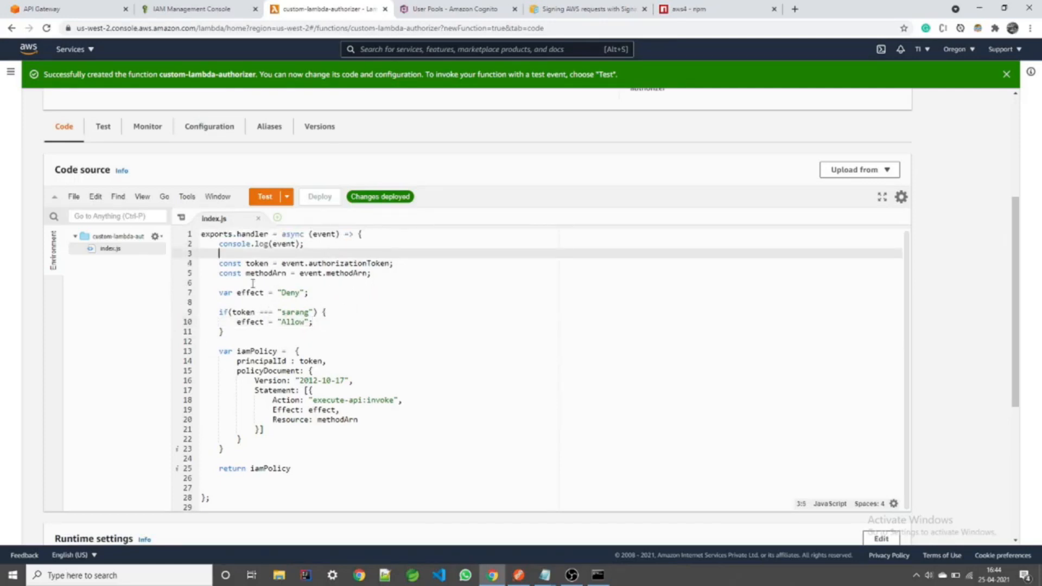
left_click(245, 313)
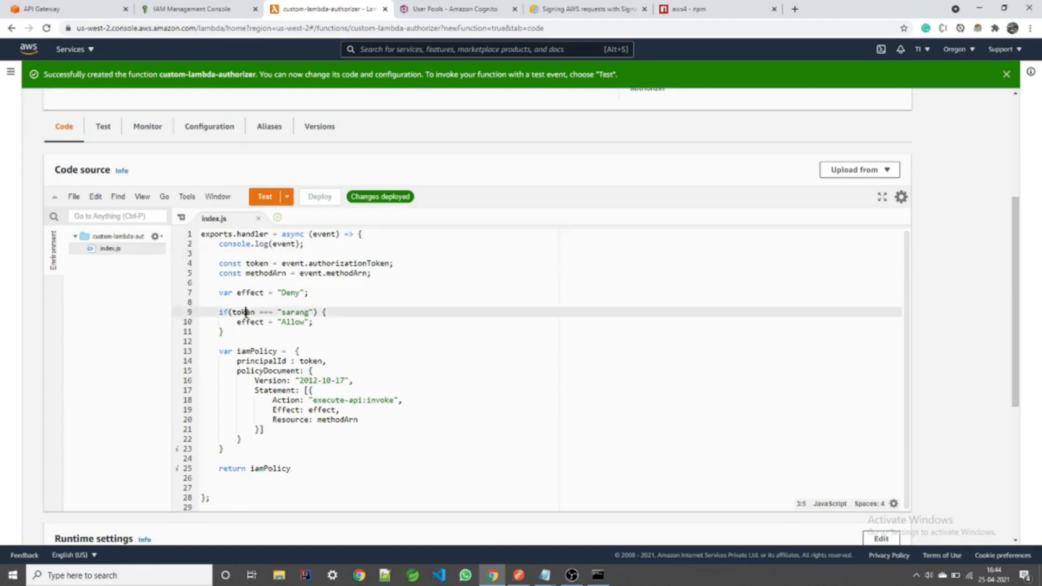
mouse_move(276, 314)
left_mouse_down()
mouse_move(310, 313)
mouse_move(281, 322)
left_mouse_up()
left_click(314, 314)
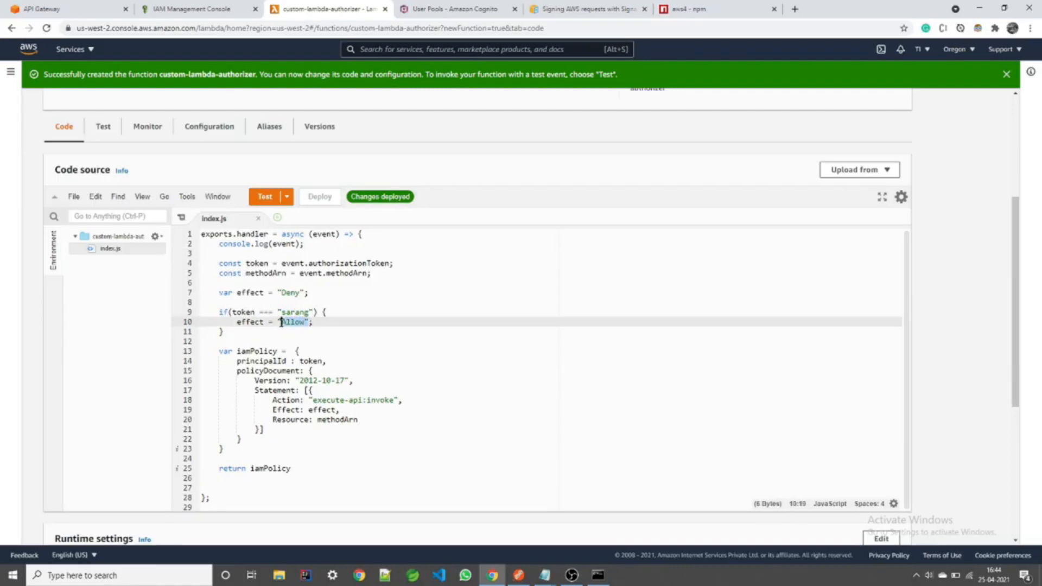
left_click(322, 320)
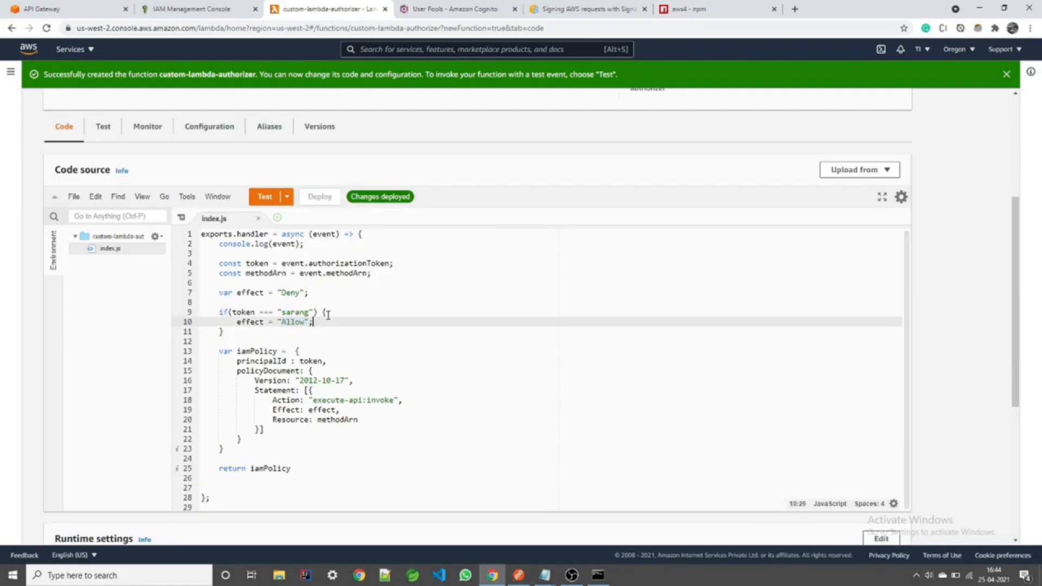
Step: Review the iamPolicy block (lines 13–23) and handler signature, then return to API Gateway
scroll(363, 335, "down", 1)
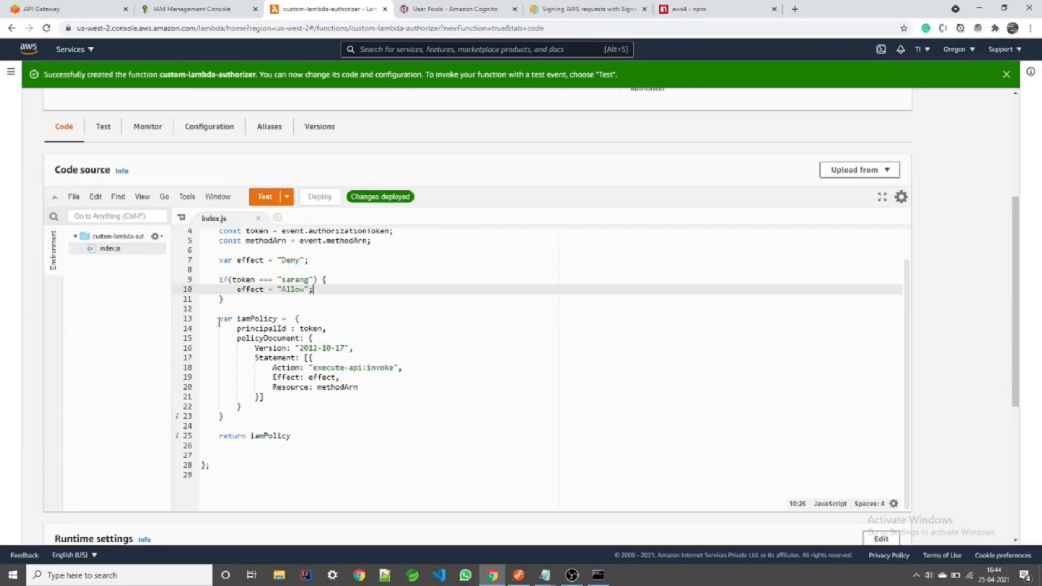
scroll(272, 281, "up", 1)
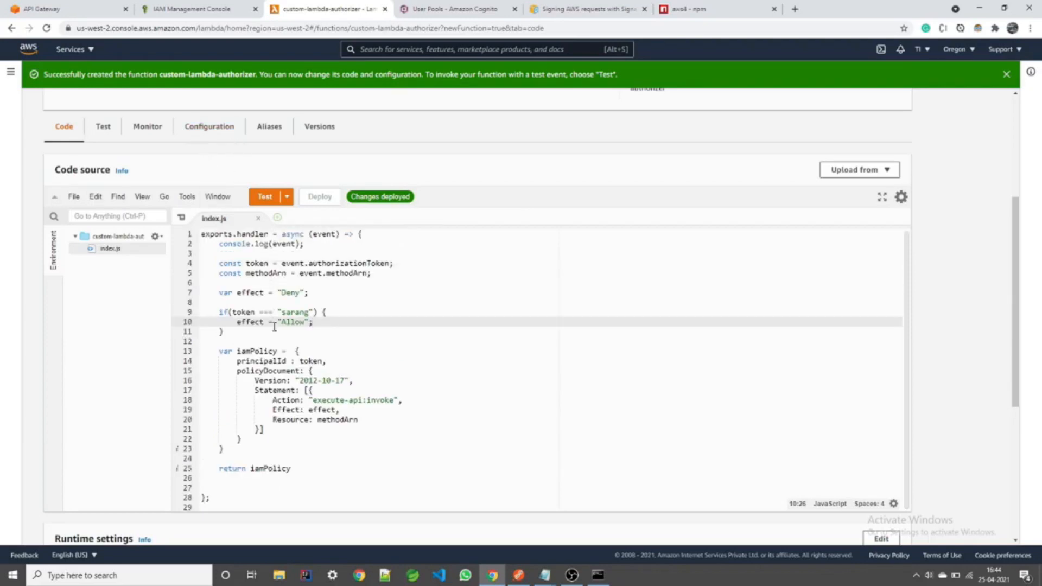
scroll(275, 353, "down", 1)
left_click_drag(243, 408, 198, 320)
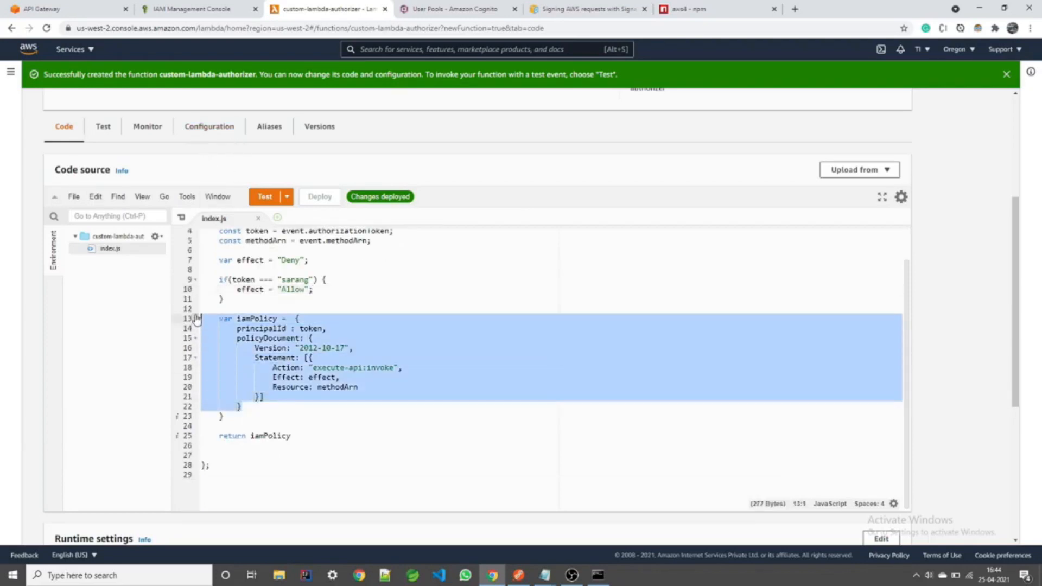
left_click(297, 309)
left_click_drag(236, 421, 209, 320)
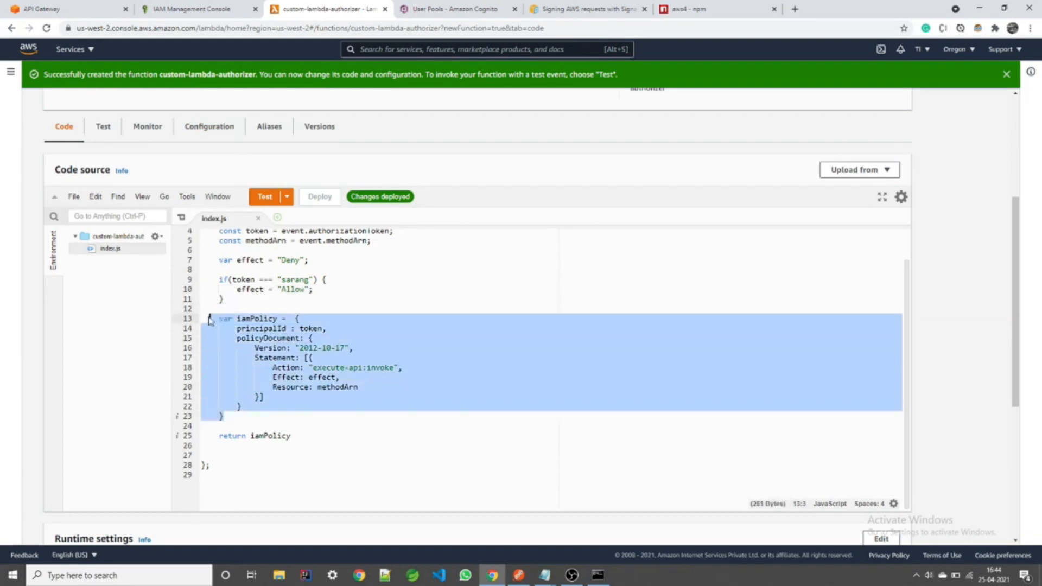
left_click(392, 310)
scroll(227, 283, "up", 2)
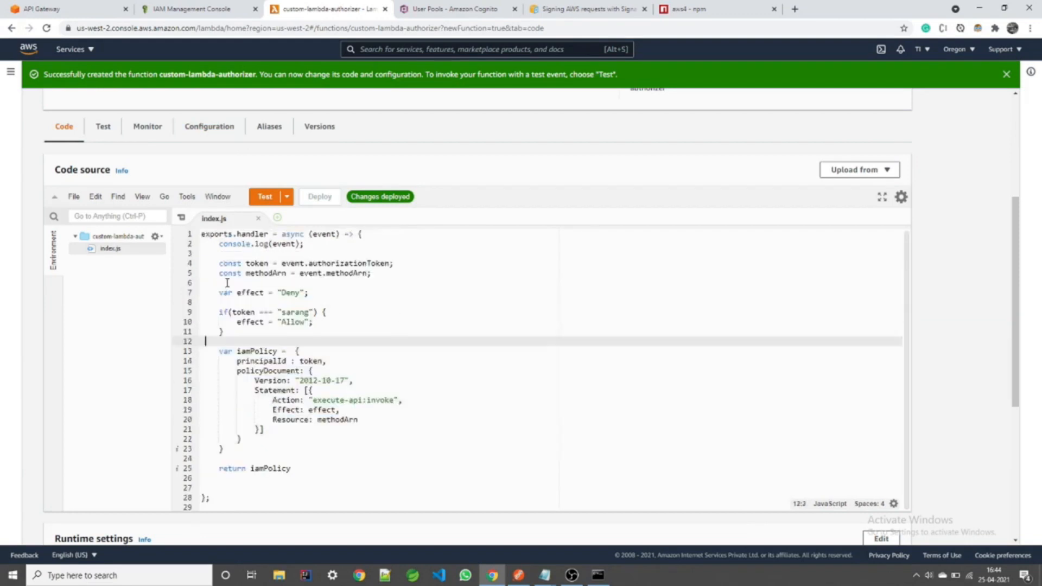
left_click(342, 235)
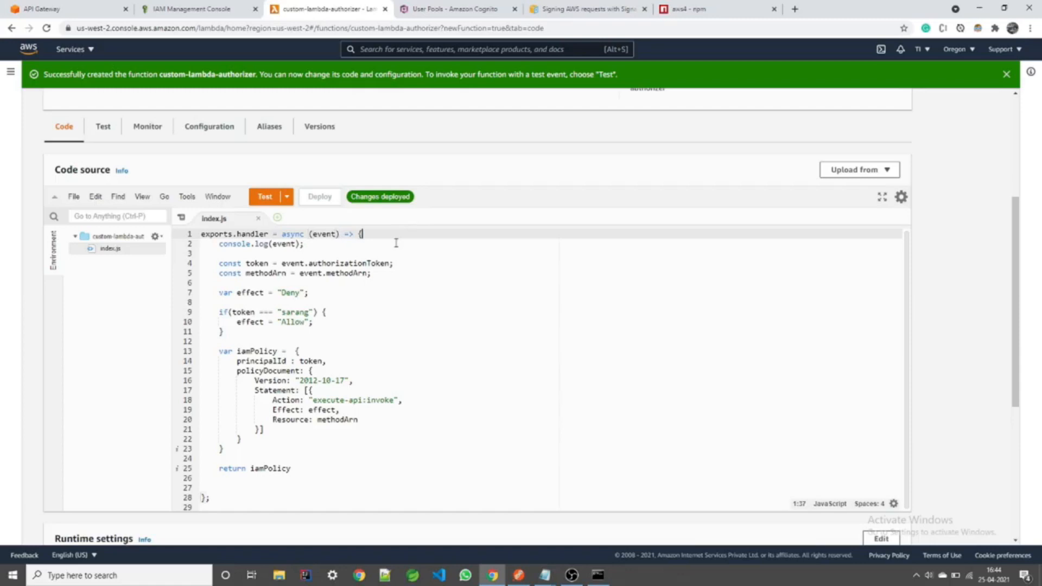
left_click(48, 8)
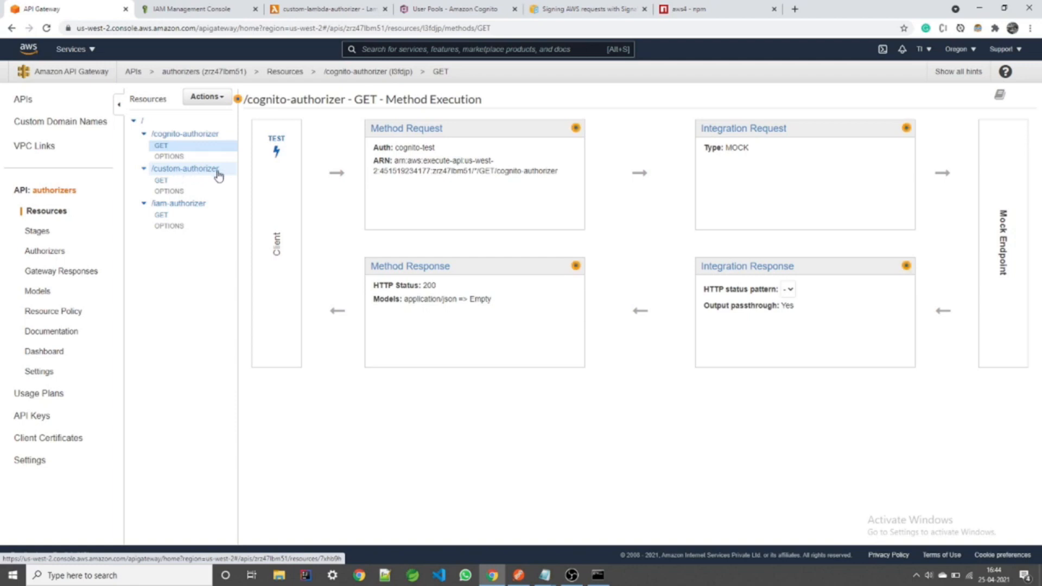
Step: Start a lambda-test authorizer using custom-lambda-authorizer with token source authorizationToken
left_click(43, 252)
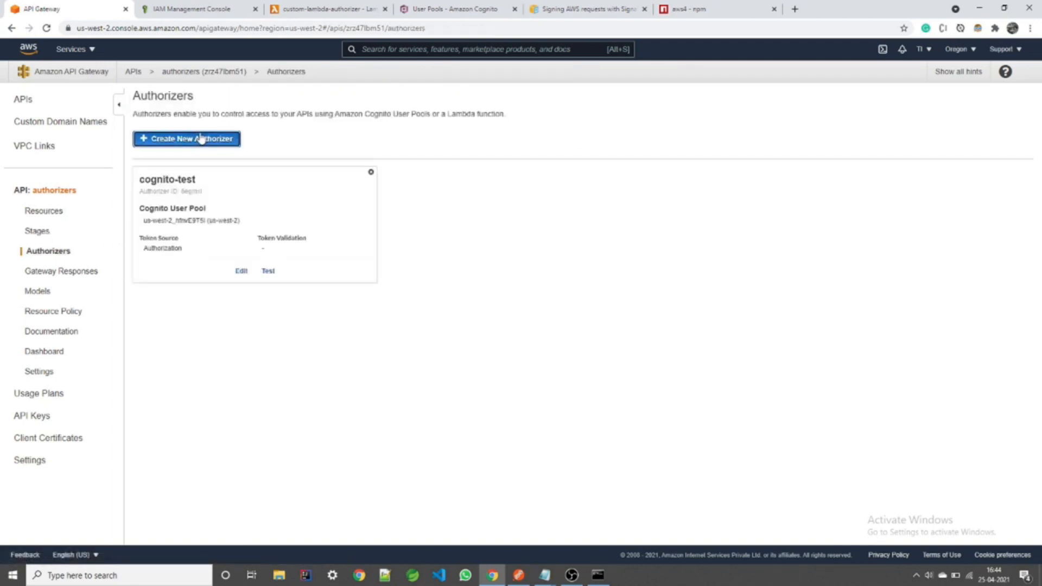
left_click(202, 140)
left_click(190, 216)
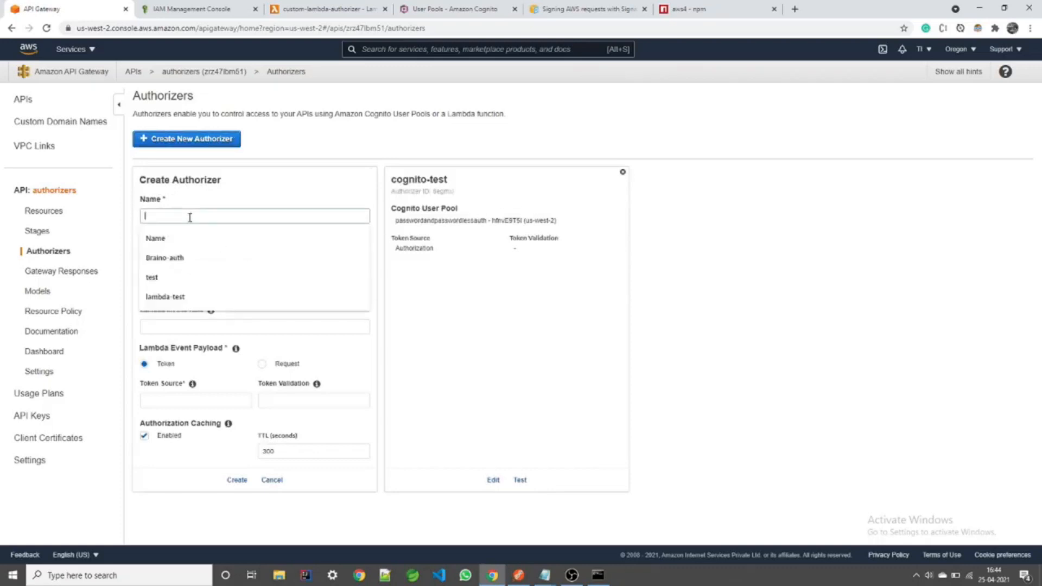
type("lambda-test")
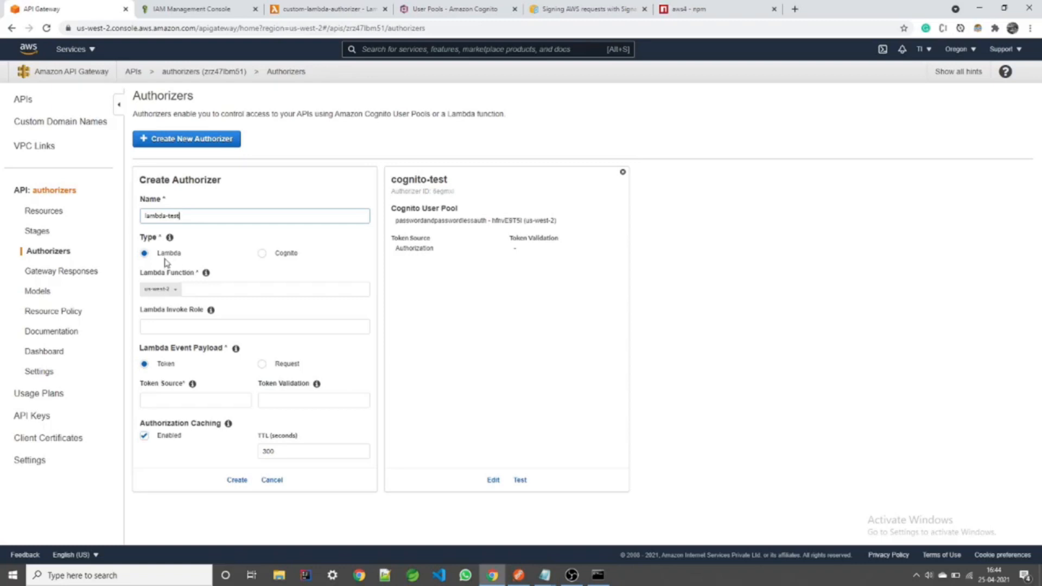
left_click(204, 291)
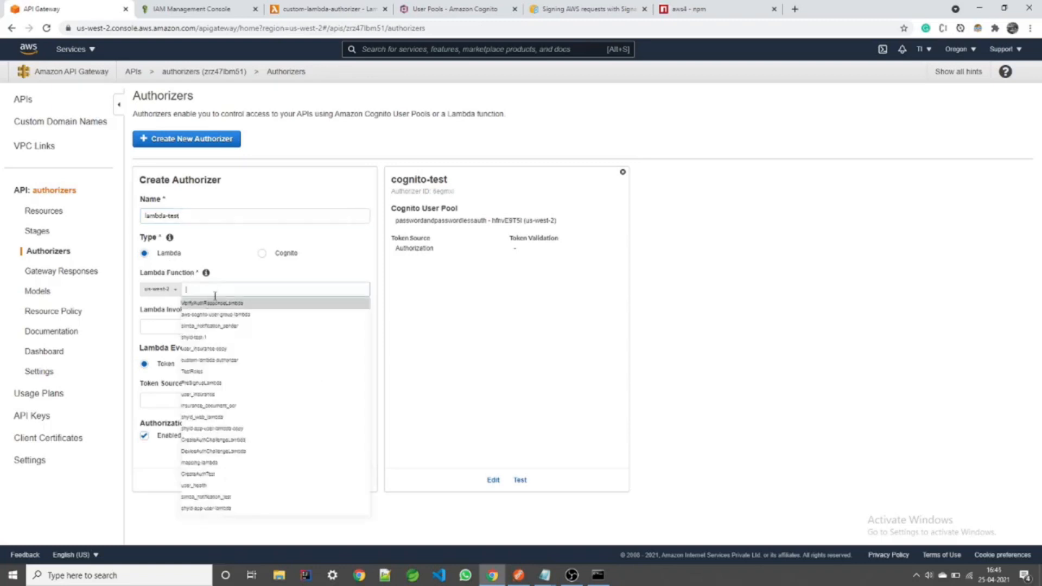
type("cu")
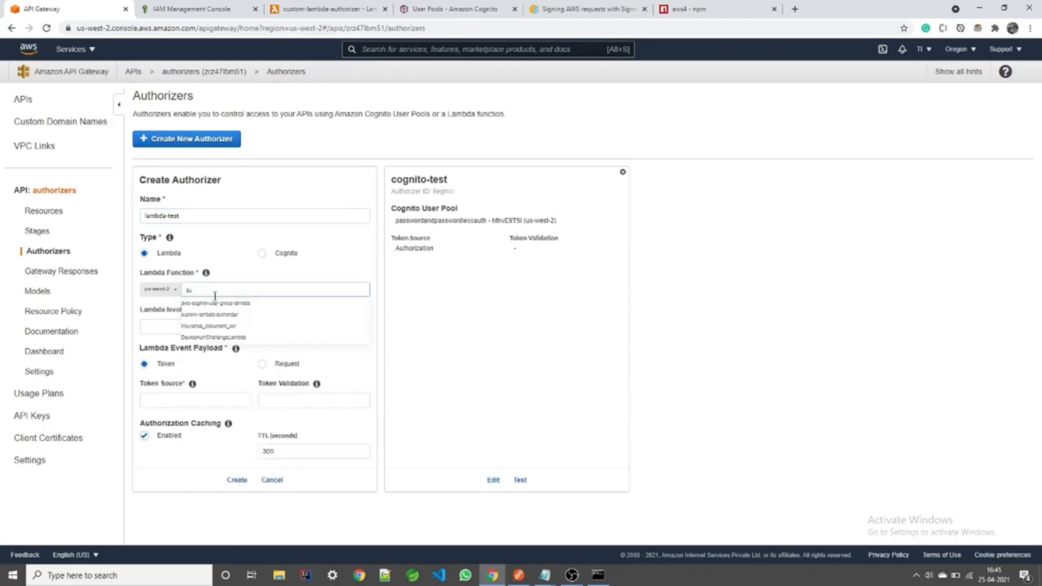
left_click(209, 314)
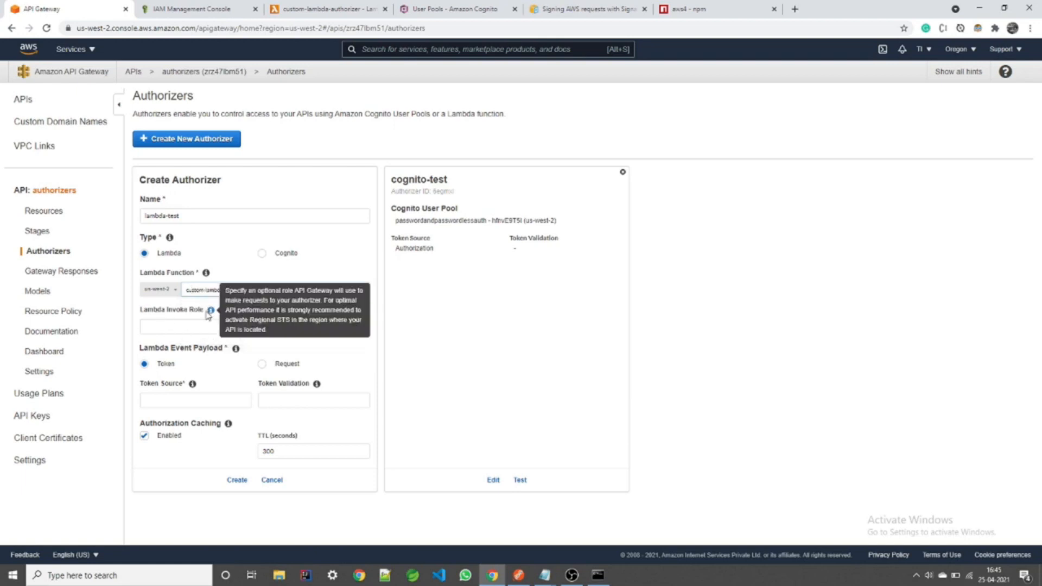
left_click(190, 403)
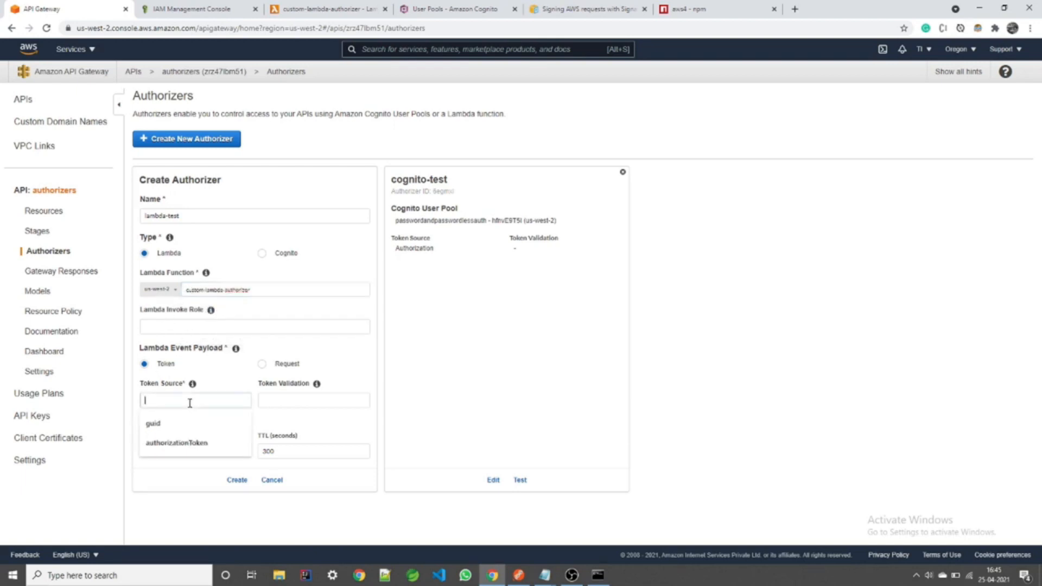
left_click(176, 443)
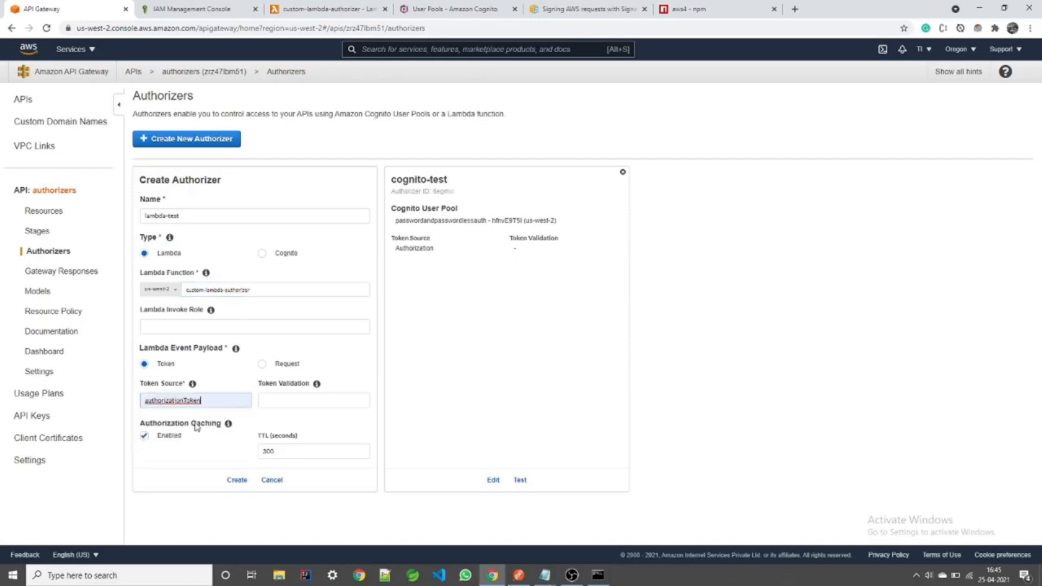
left_click(287, 398)
left_click(318, 5)
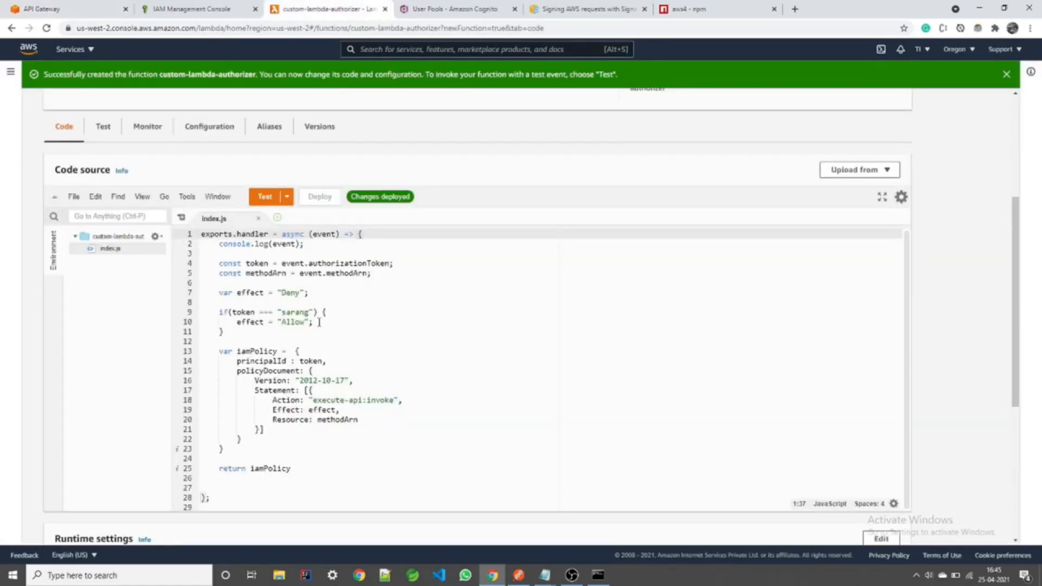
double_click(298, 313)
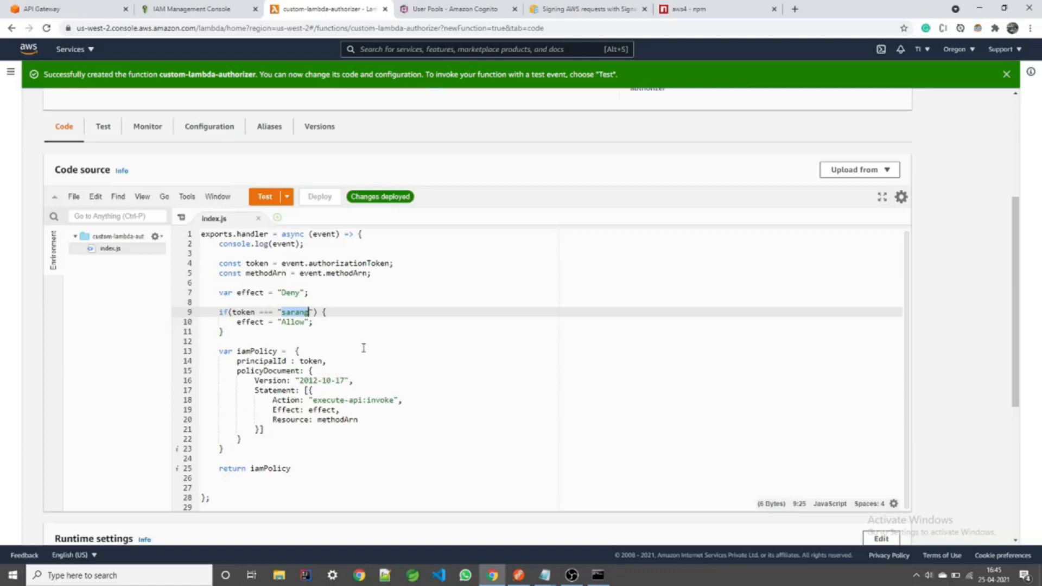
left_click(95, 7)
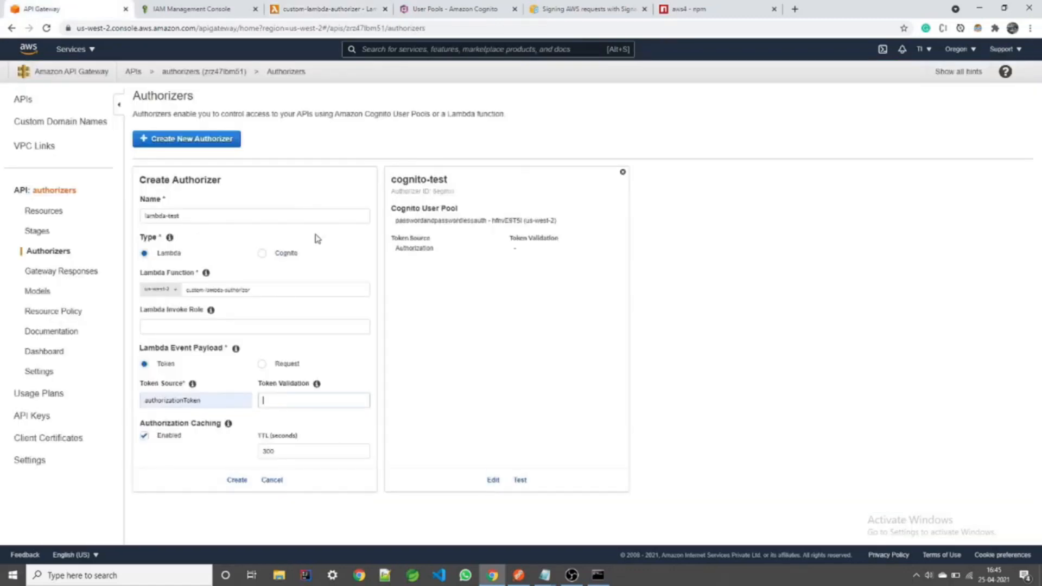
left_click(145, 434)
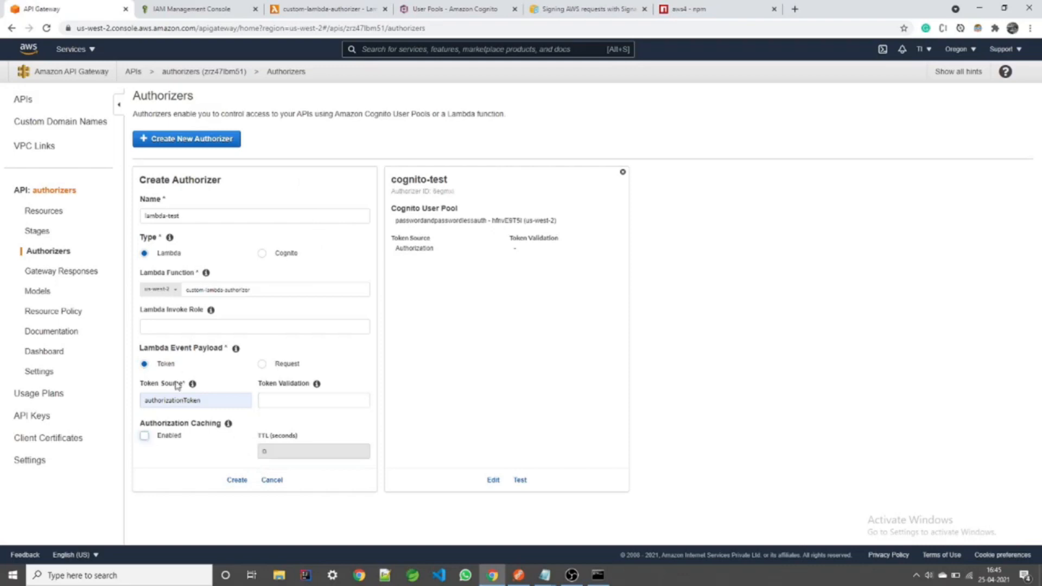
left_click(237, 481)
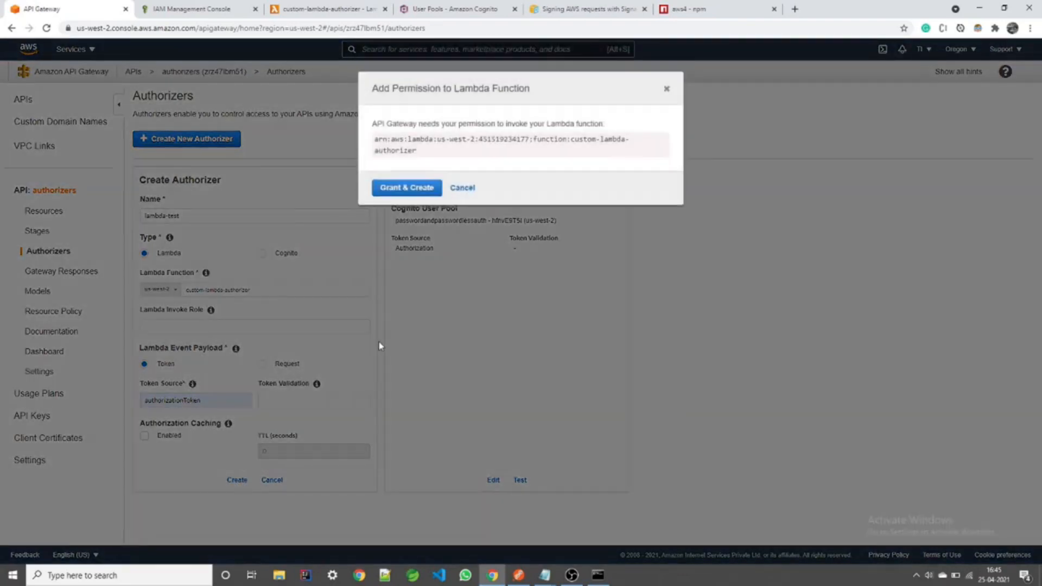
left_click(411, 196)
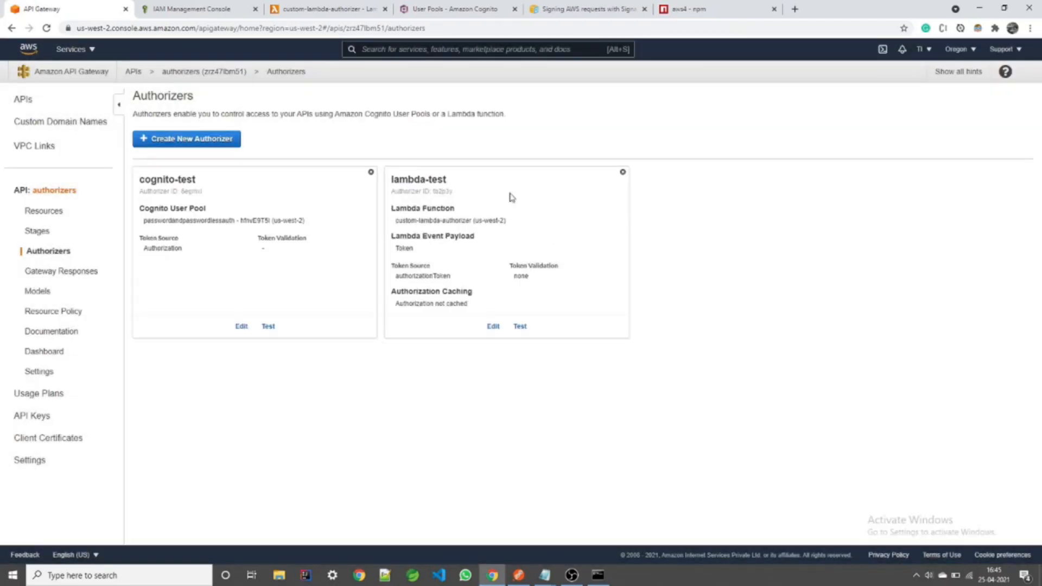
left_click(56, 215)
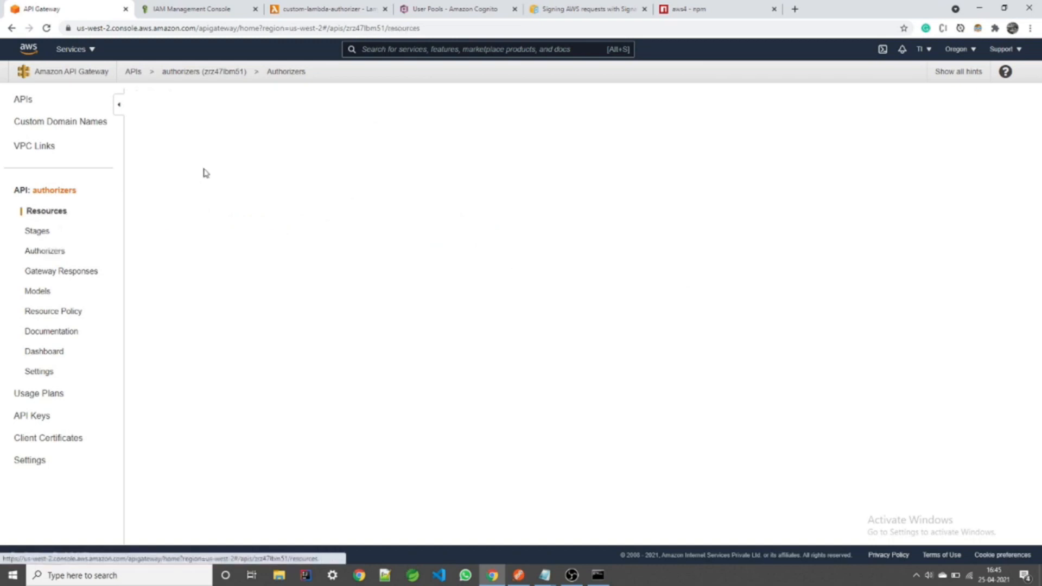
Step: Set the /custom-authorizer GET method's Method Request authorization to lambda-test
left_click(180, 180)
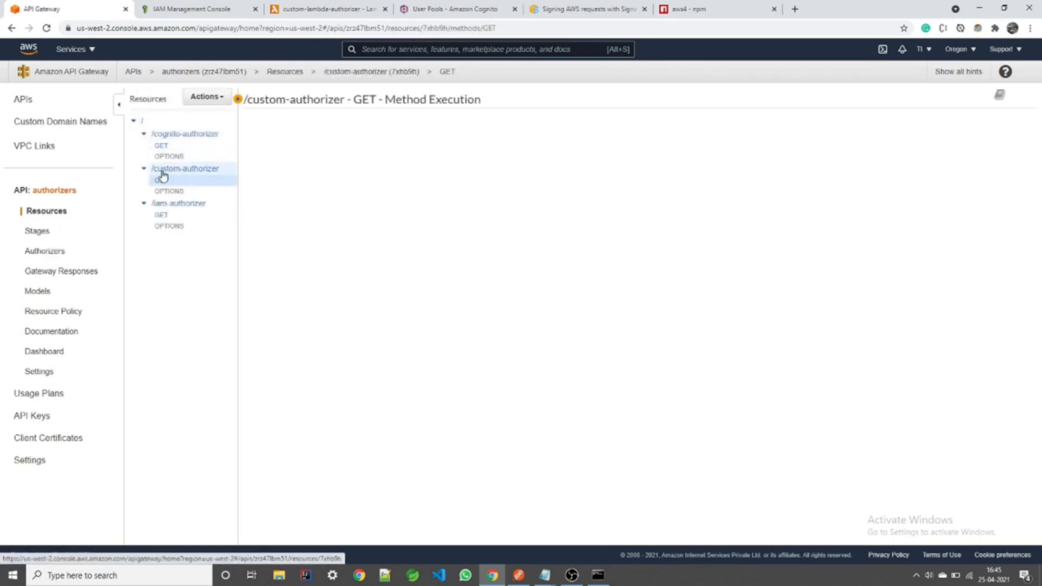
left_click(415, 133)
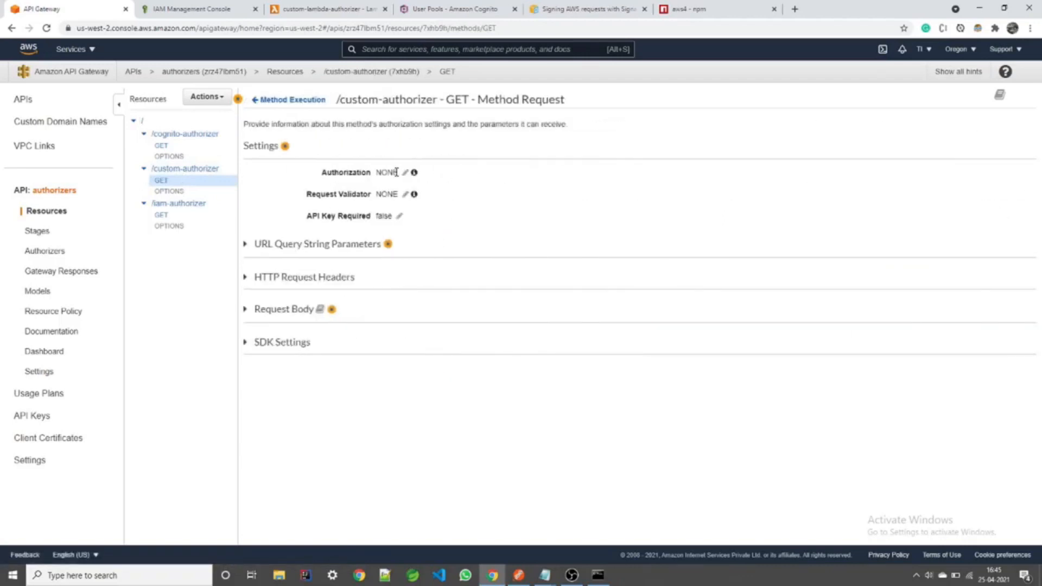
left_click(405, 173)
left_click(410, 174)
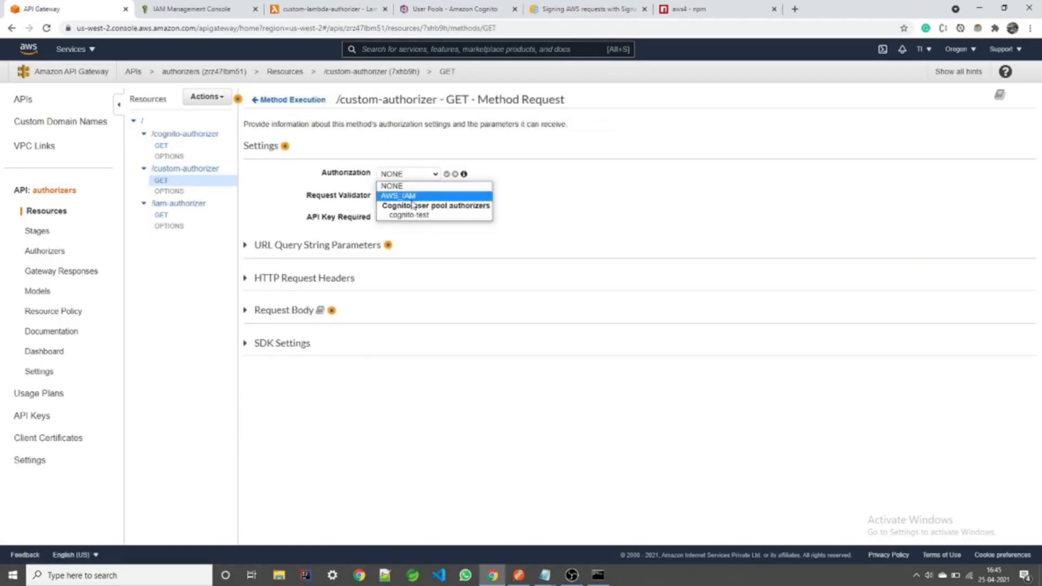
left_click(47, 29)
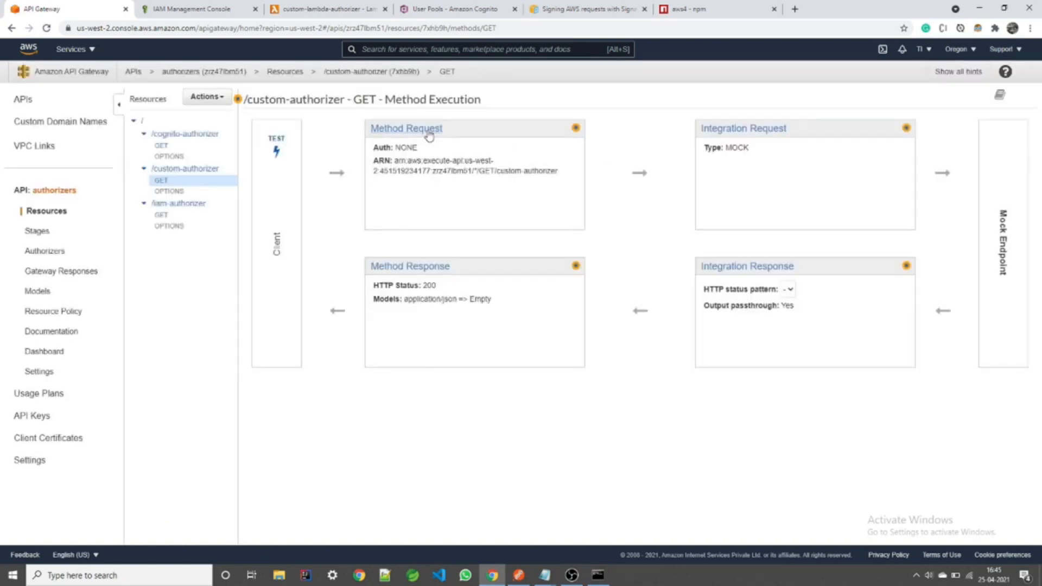
left_click(429, 136)
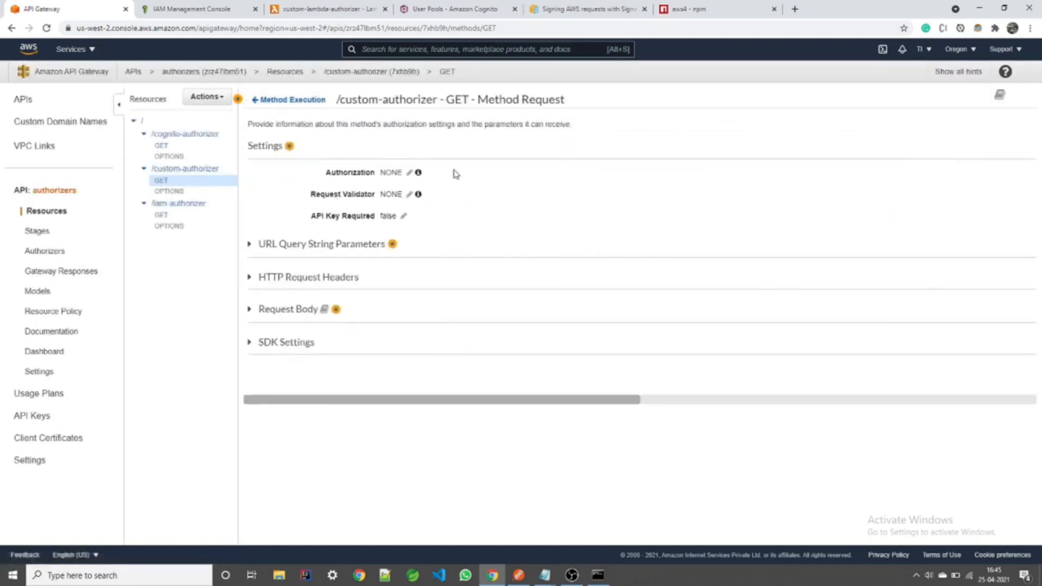
left_click(406, 174)
left_click(413, 218)
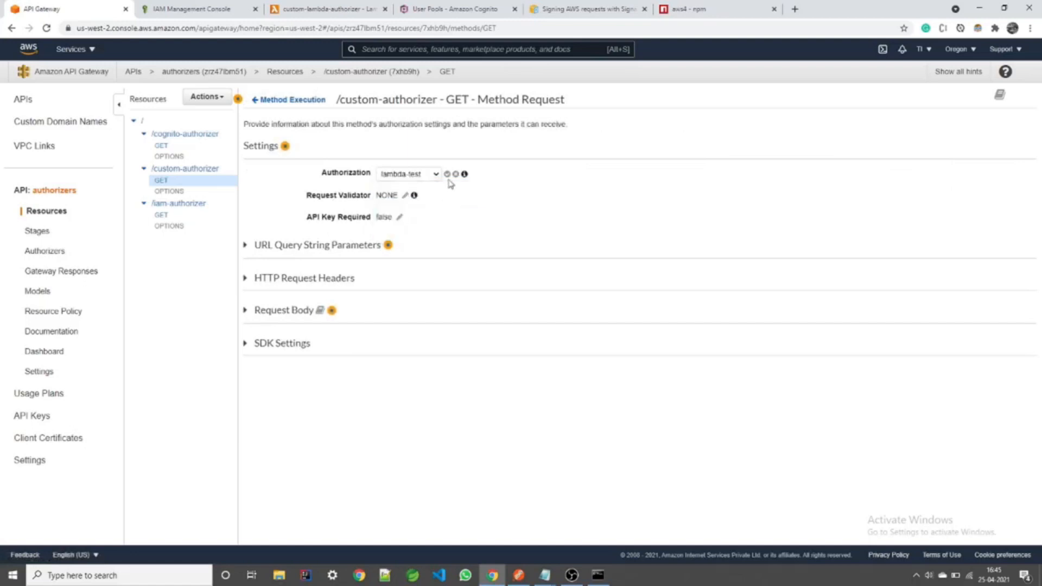
left_click(447, 174)
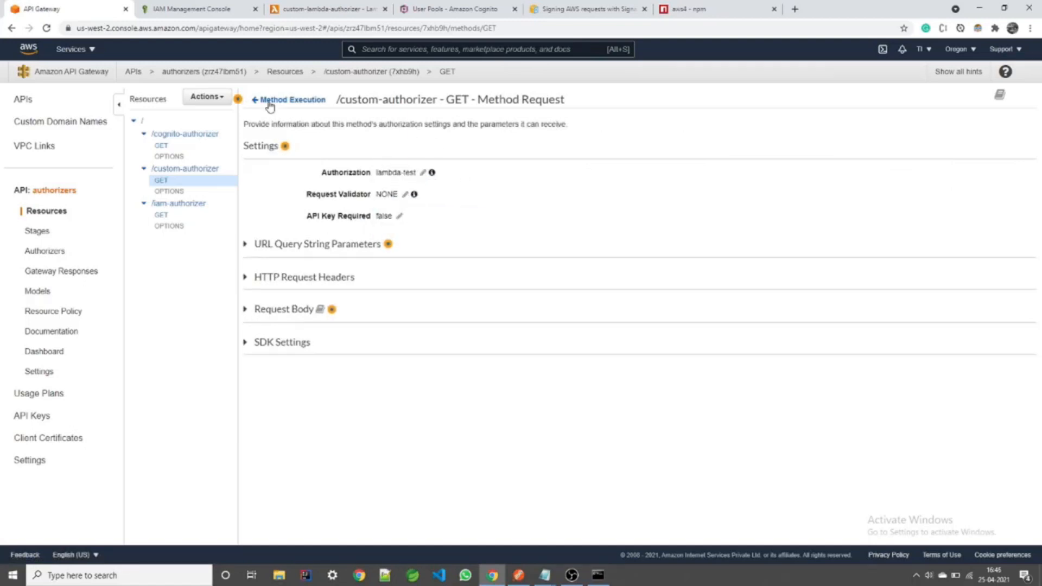
Step: Deploy the API to the test stage
left_click(206, 97)
left_click(228, 266)
left_click(531, 148)
left_click(538, 163)
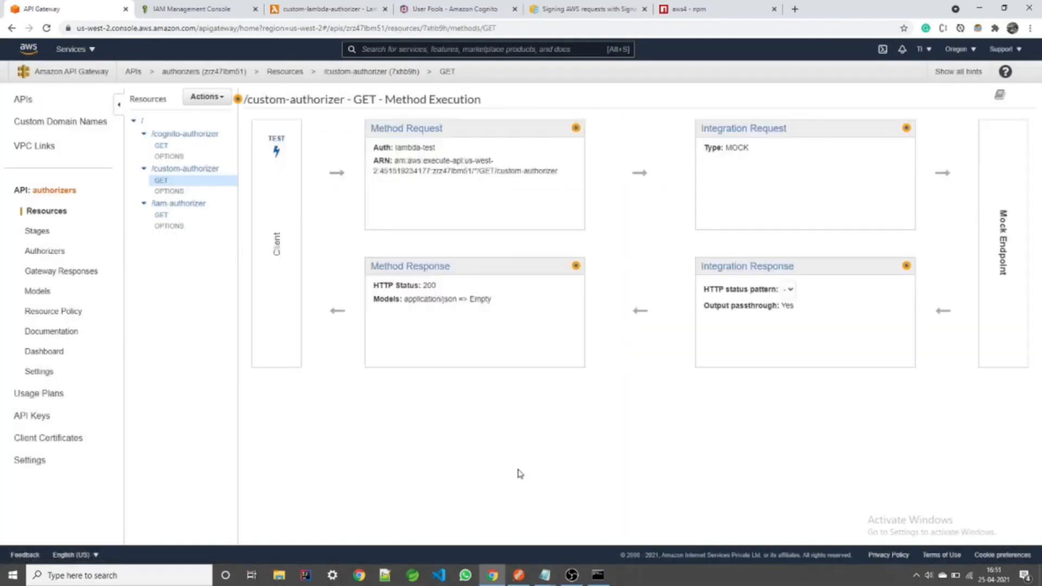
Step: Change the request URL to /custom-authorizer and add an authorizationToken header key copied from the authorizer
left_click(519, 575)
double_click(511, 100)
type("custom-authorizer")
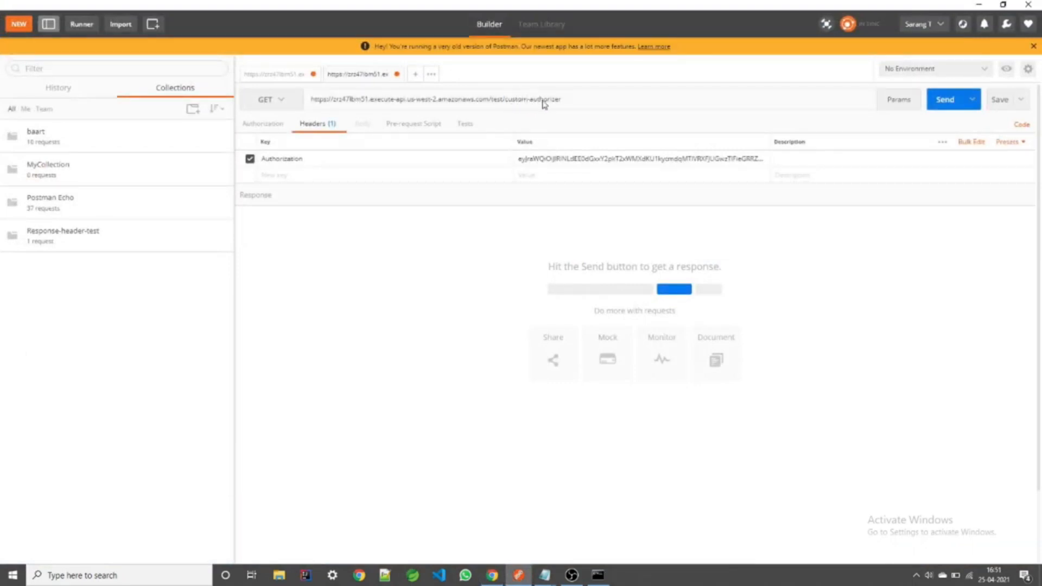
left_click(278, 176)
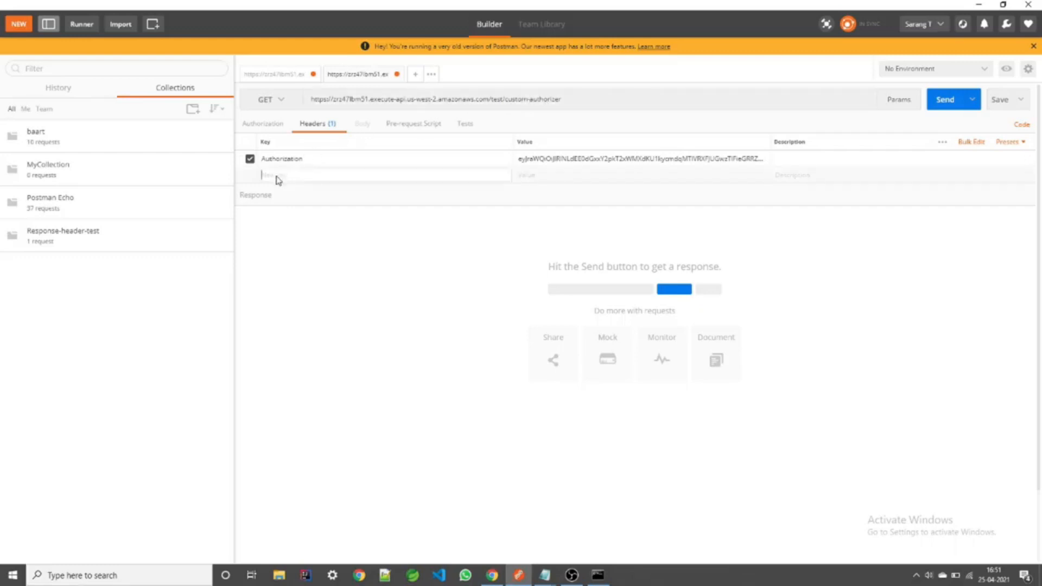
left_click(491, 575)
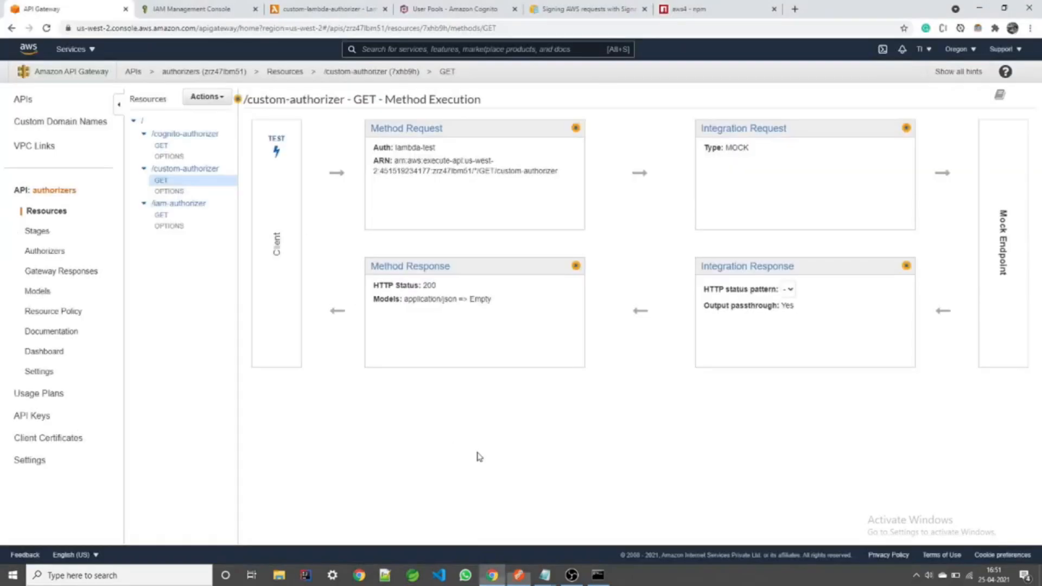
left_click(49, 253)
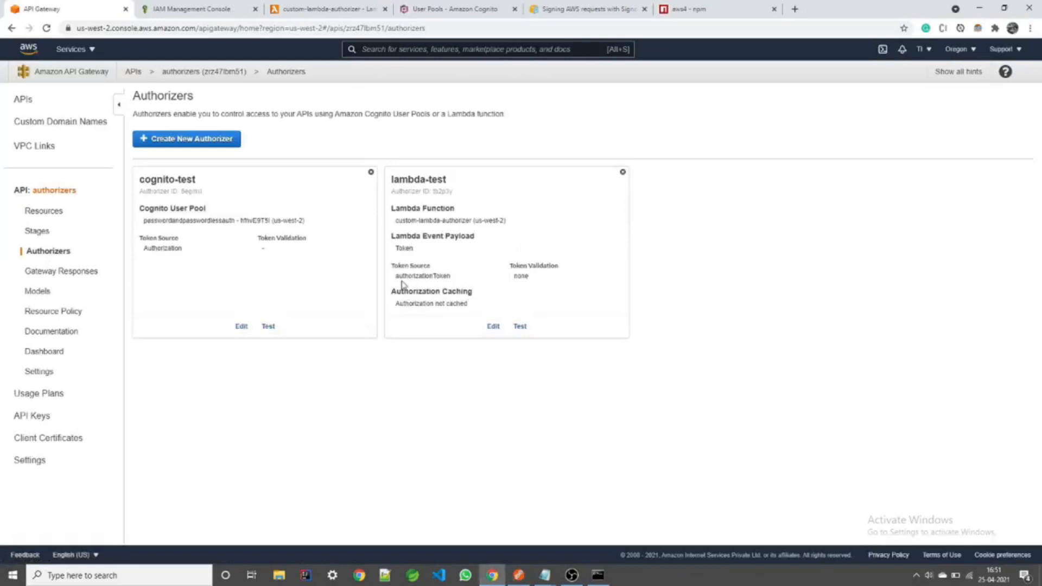
left_click_drag(397, 277, 449, 277)
key("ctrl+c")
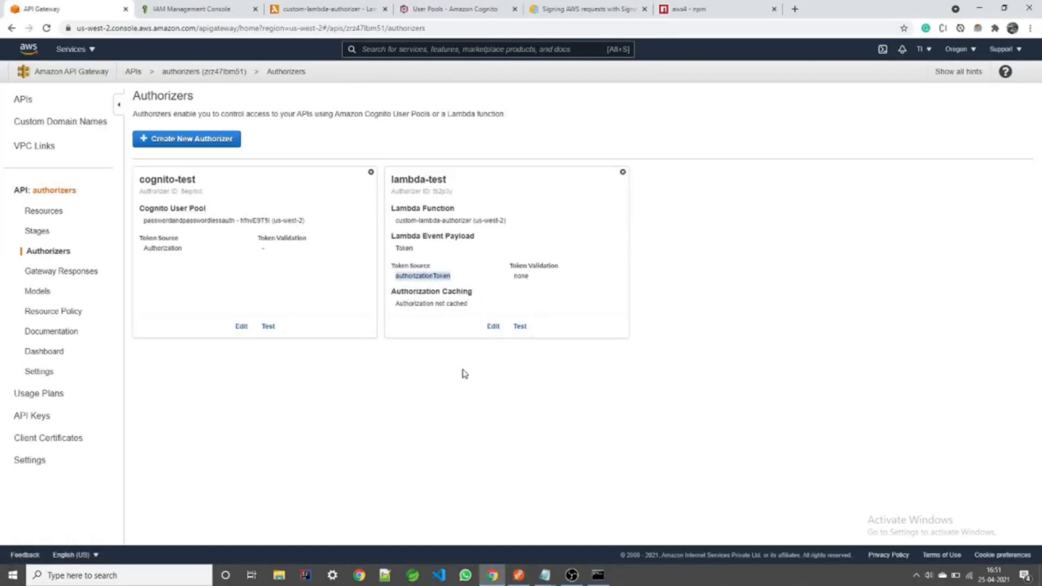
left_click(519, 578)
left_click(360, 187)
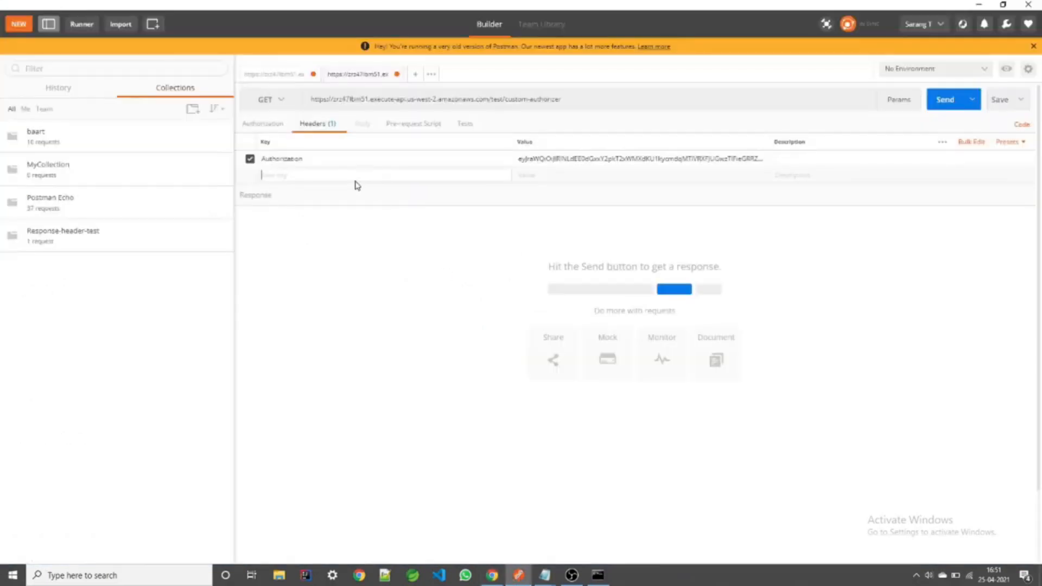
key("ctrl+v")
Step: Disable the Authorization header and send with wrong token 'tgn', getting 403 Forbidden
left_click(250, 158)
type("tgn")
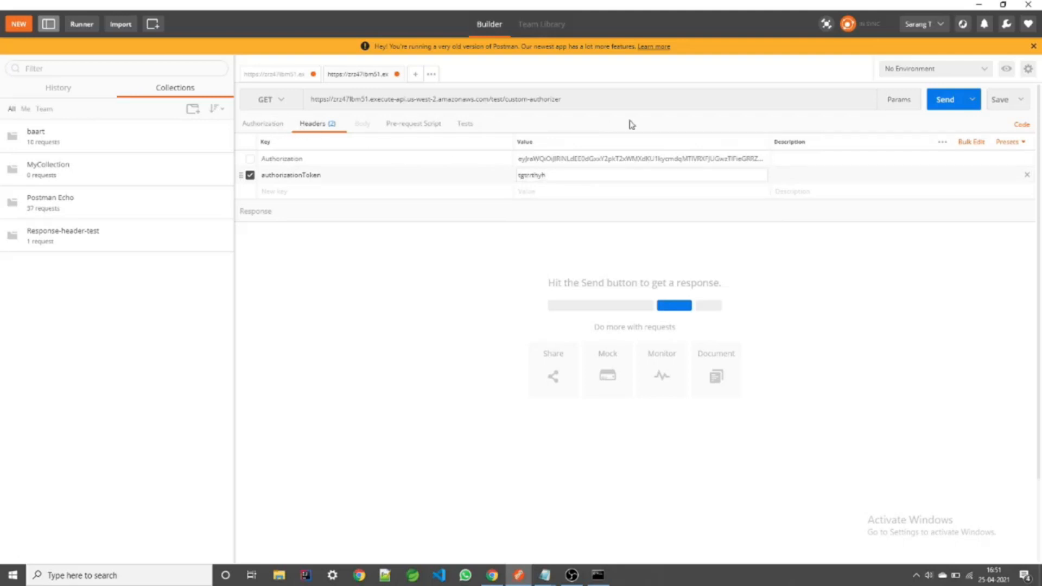
left_click(944, 100)
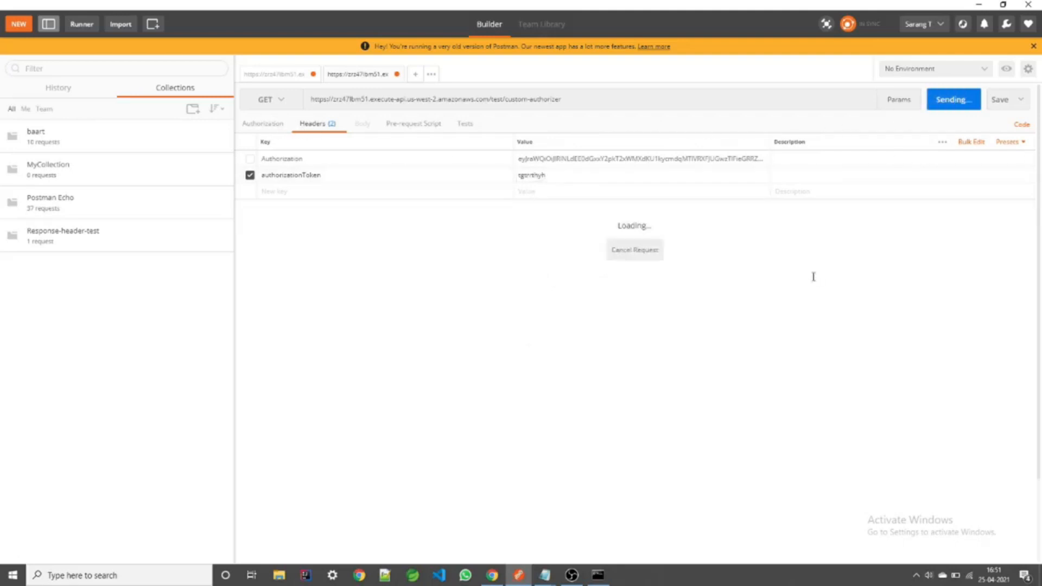
left_click_drag(320, 262, 577, 261)
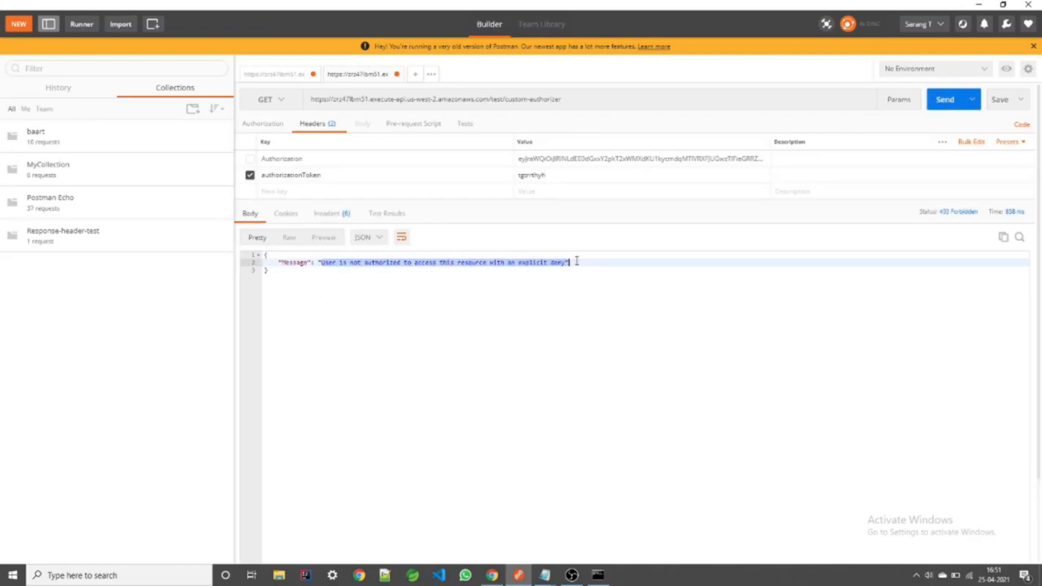
left_click(577, 262)
left_click_drag(552, 174, 515, 178)
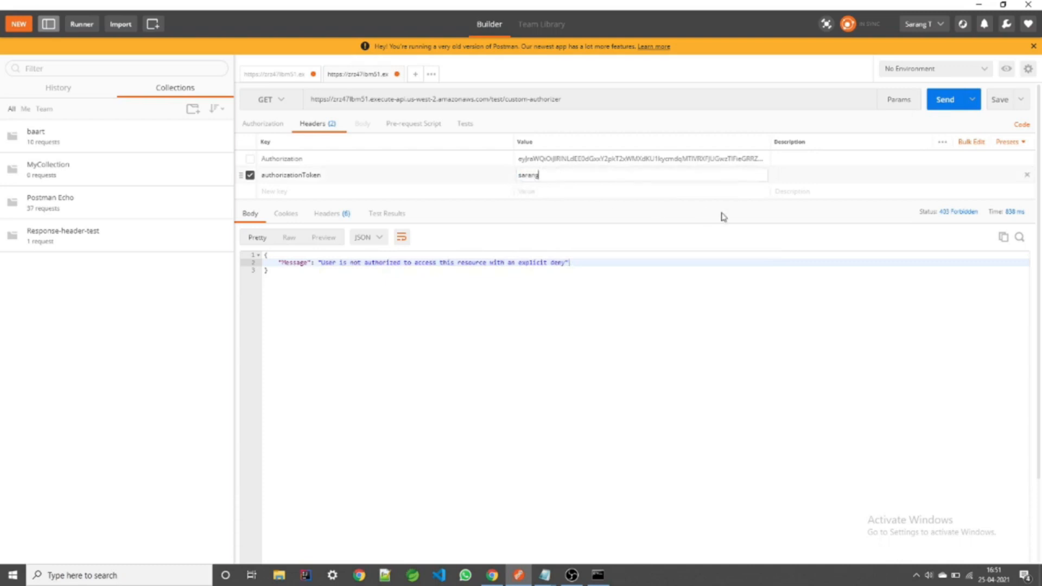
left_click(947, 101)
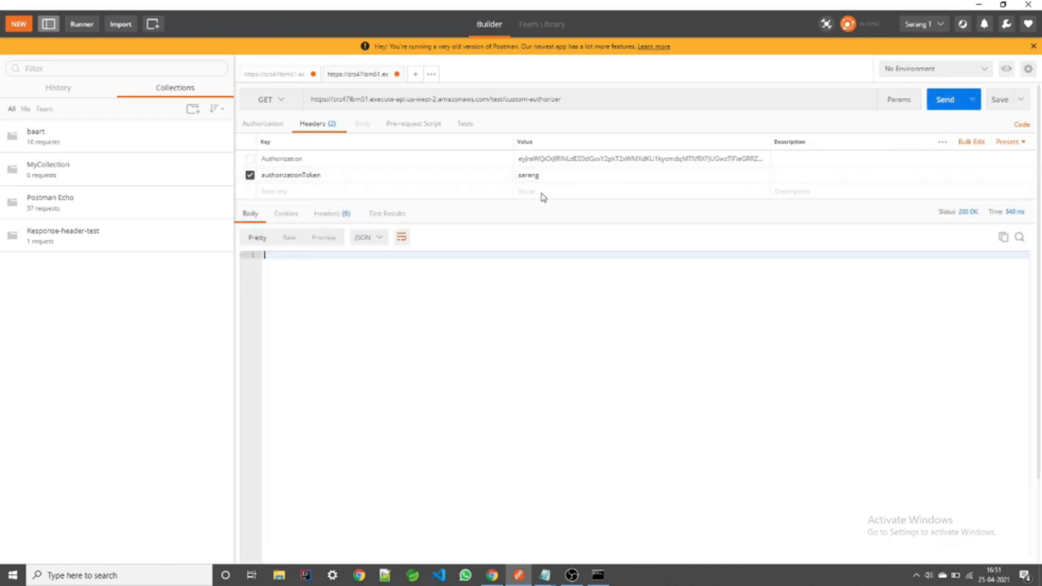
left_click(496, 577)
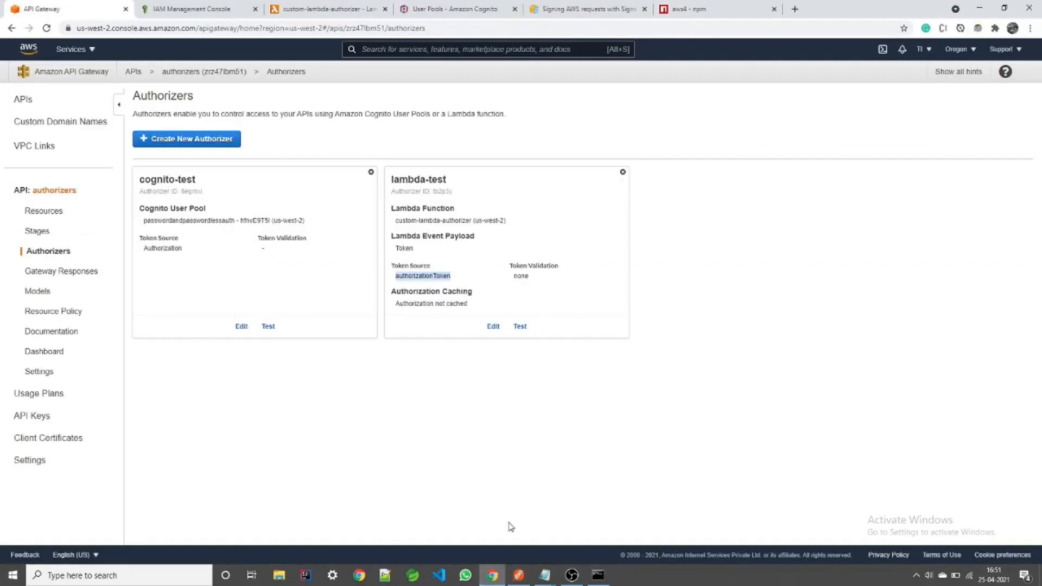
left_click(340, 12)
left_click(367, 324)
left_click(236, 314)
left_click(277, 313)
left_click_drag(278, 312, 314, 312)
left_click(314, 312)
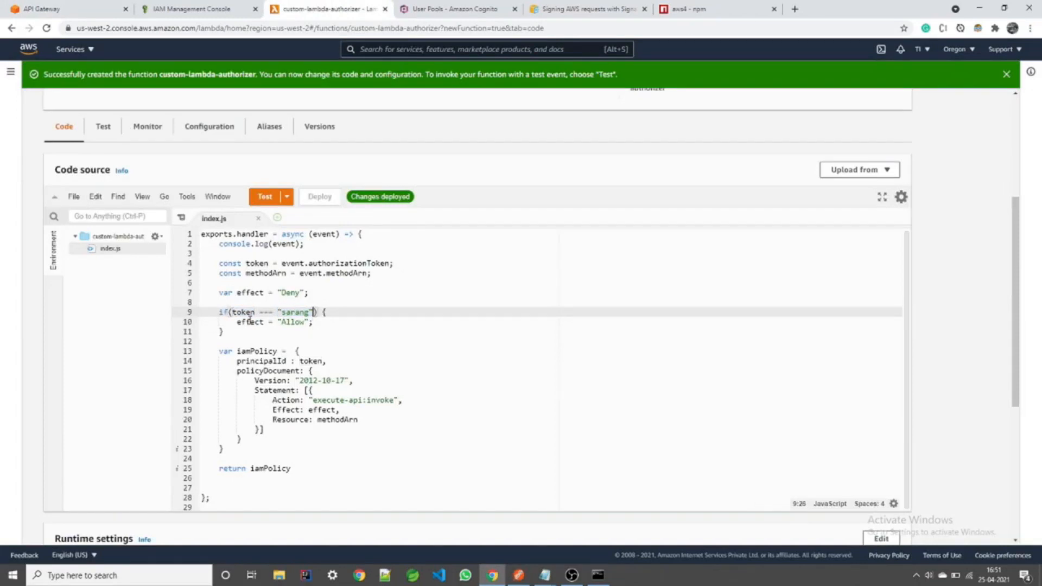
double_click(251, 322)
left_click_drag(307, 322, 277, 323)
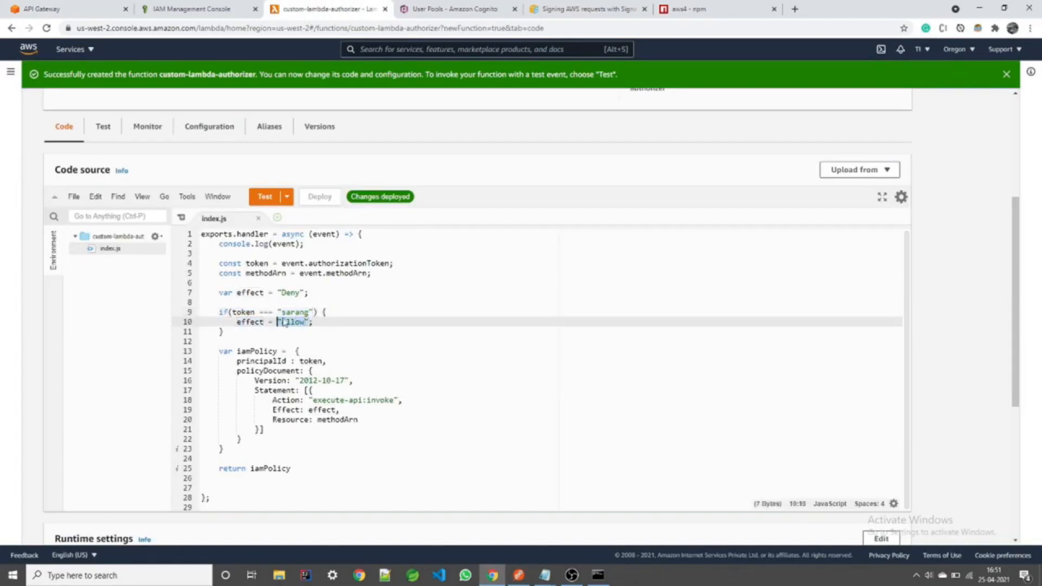
left_click(250, 293)
double_click(251, 294)
left_click_drag(278, 292, 311, 293)
left_click(311, 293)
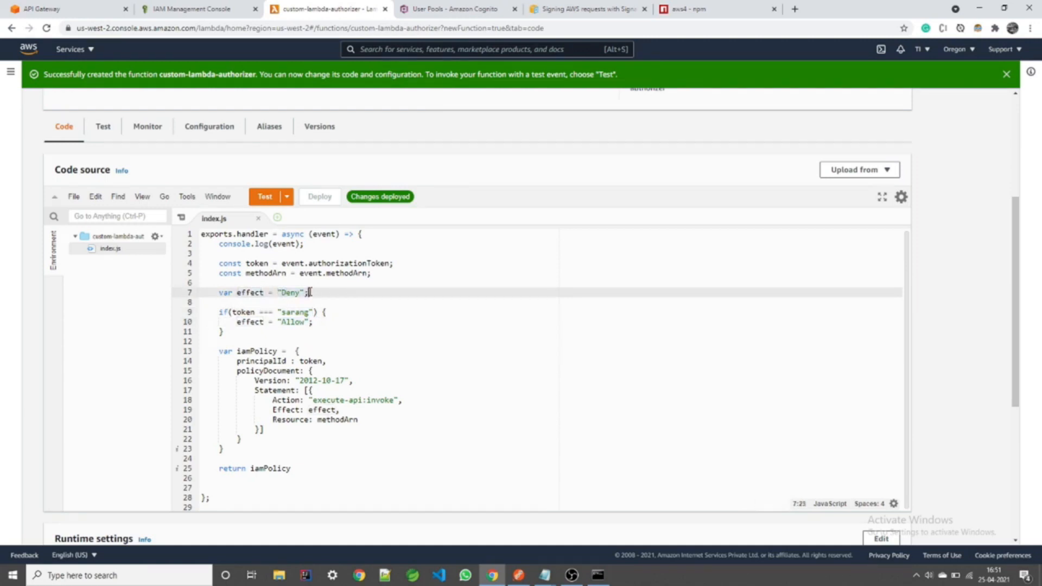
left_click(519, 574)
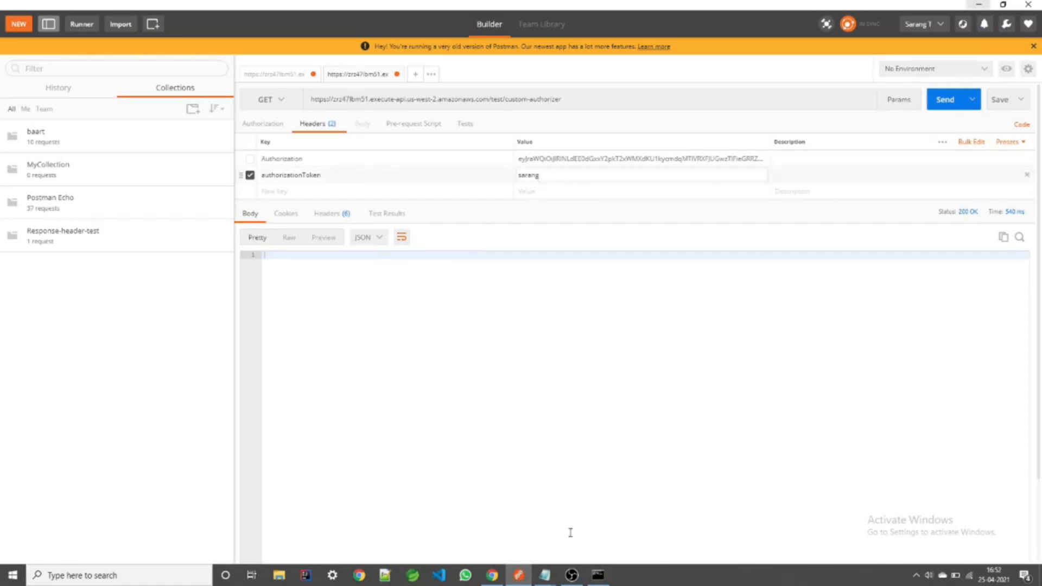
left_click(571, 576)
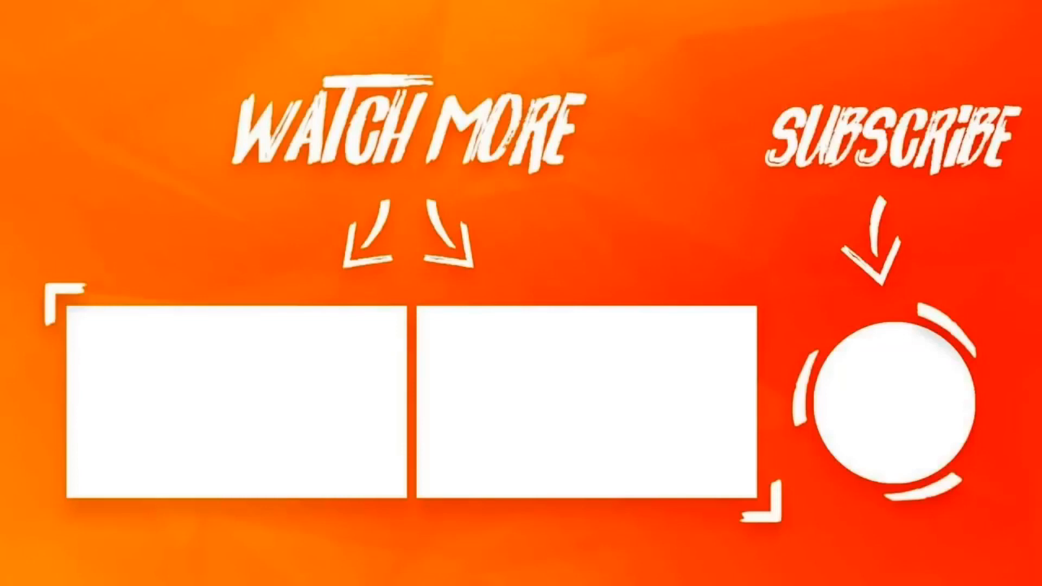